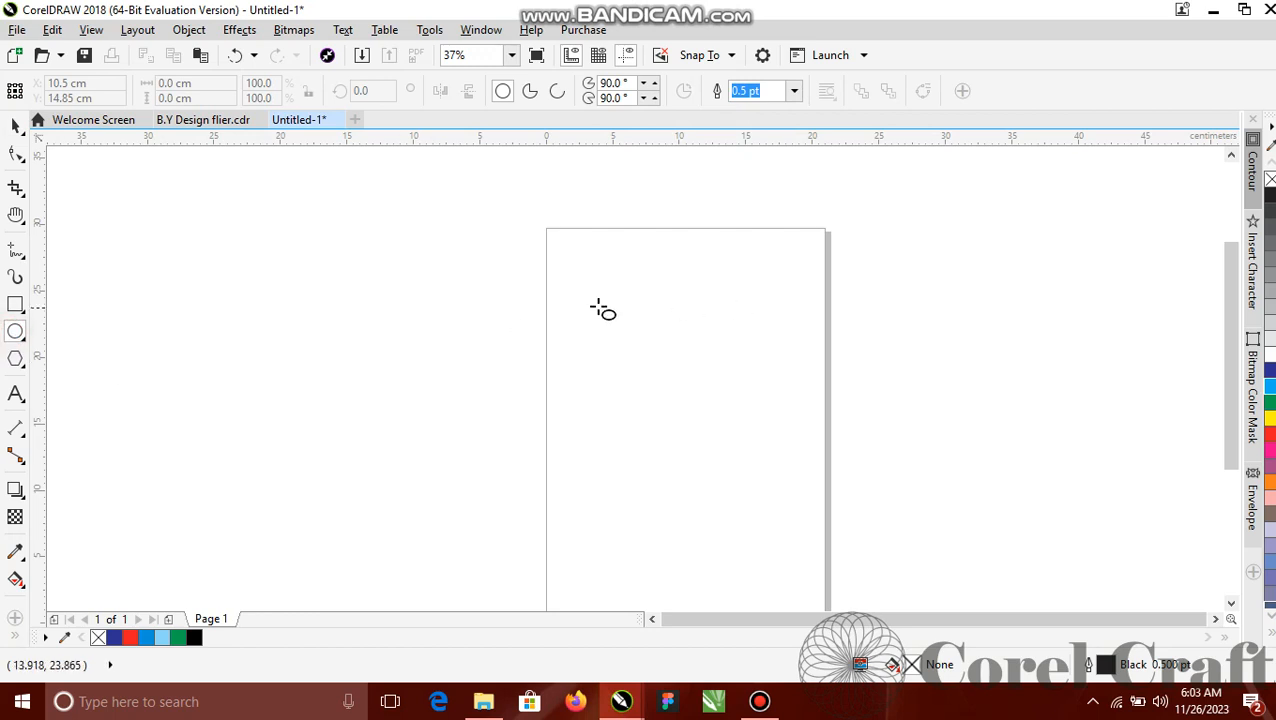
Step: Draw a circle about 10.5 cm across on the page and a square about 16 cm wide outside the page
drag(576, 299, 716, 442)
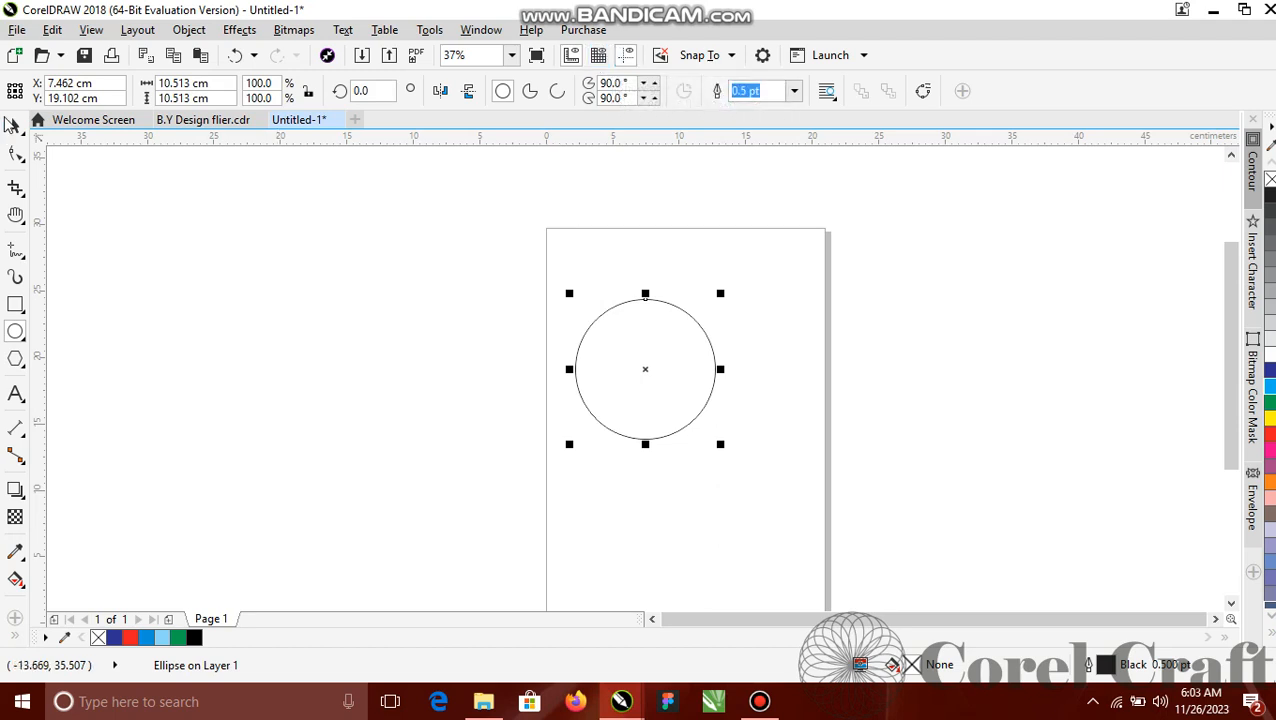
key(space)
key(F6)
drag(299, 298, 513, 512)
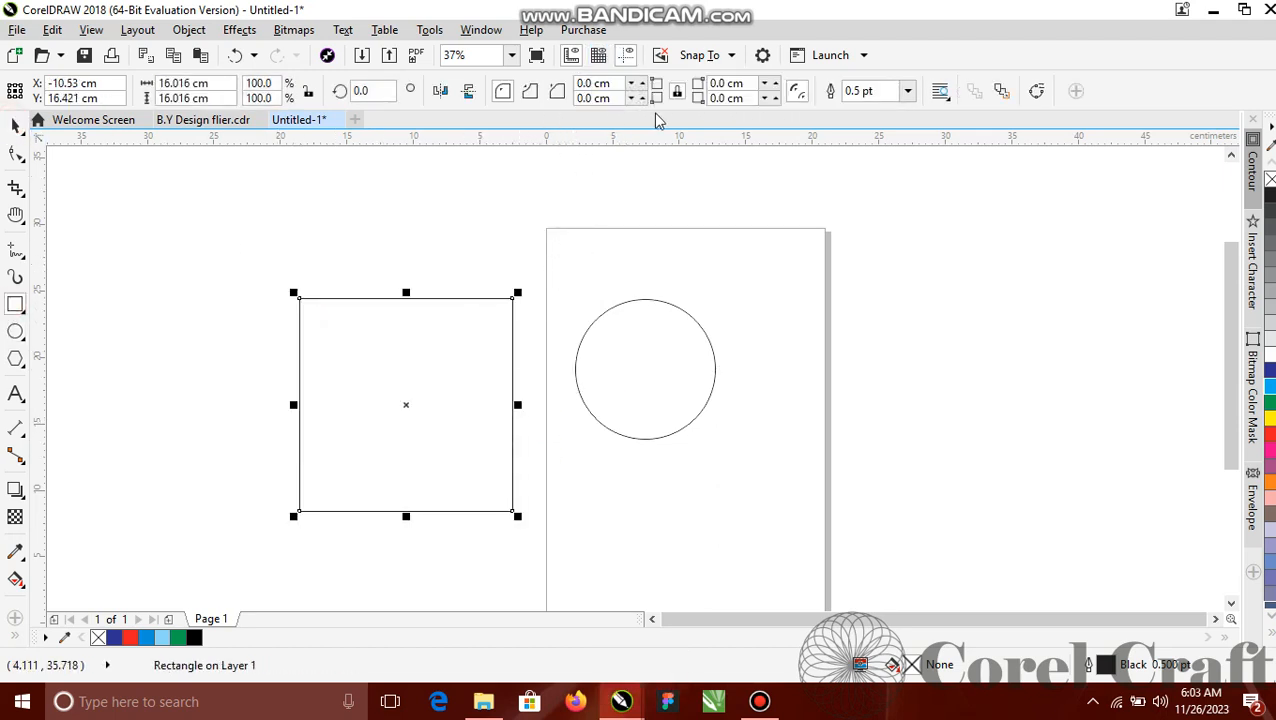
click(12, 131)
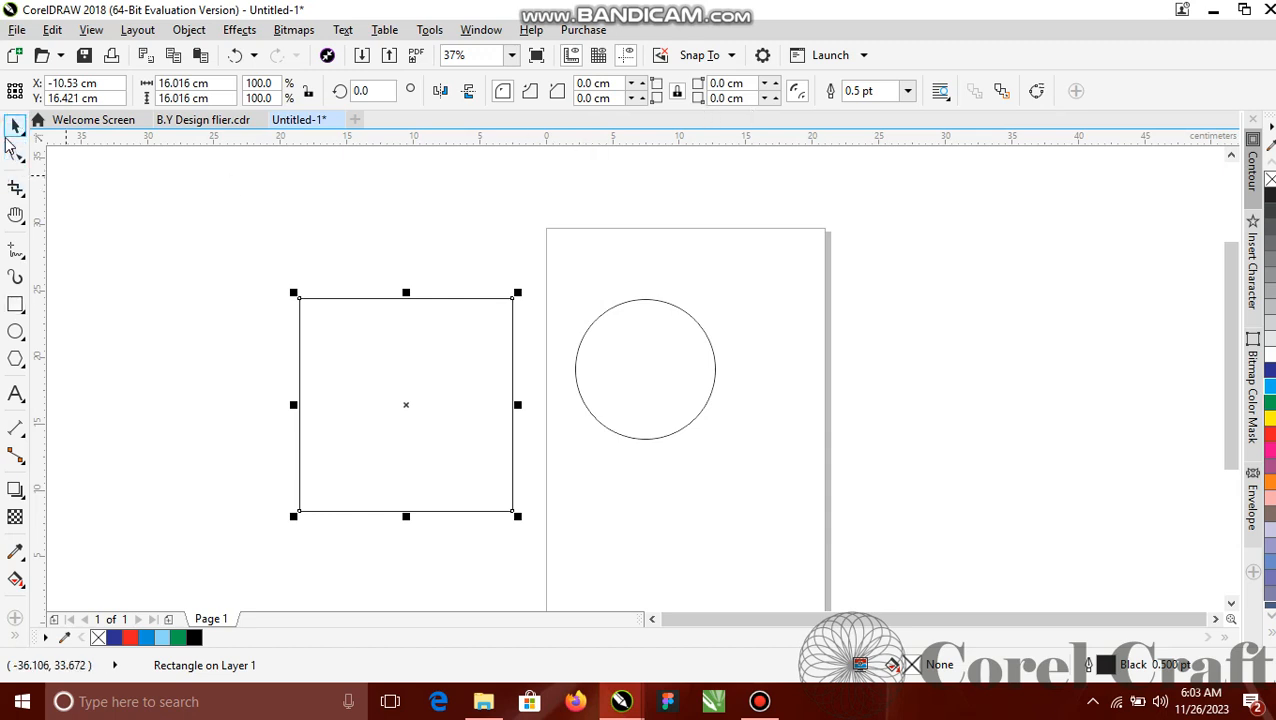
Step: Delete the square and the circle
key(Delete)
click(674, 381)
key(Delete)
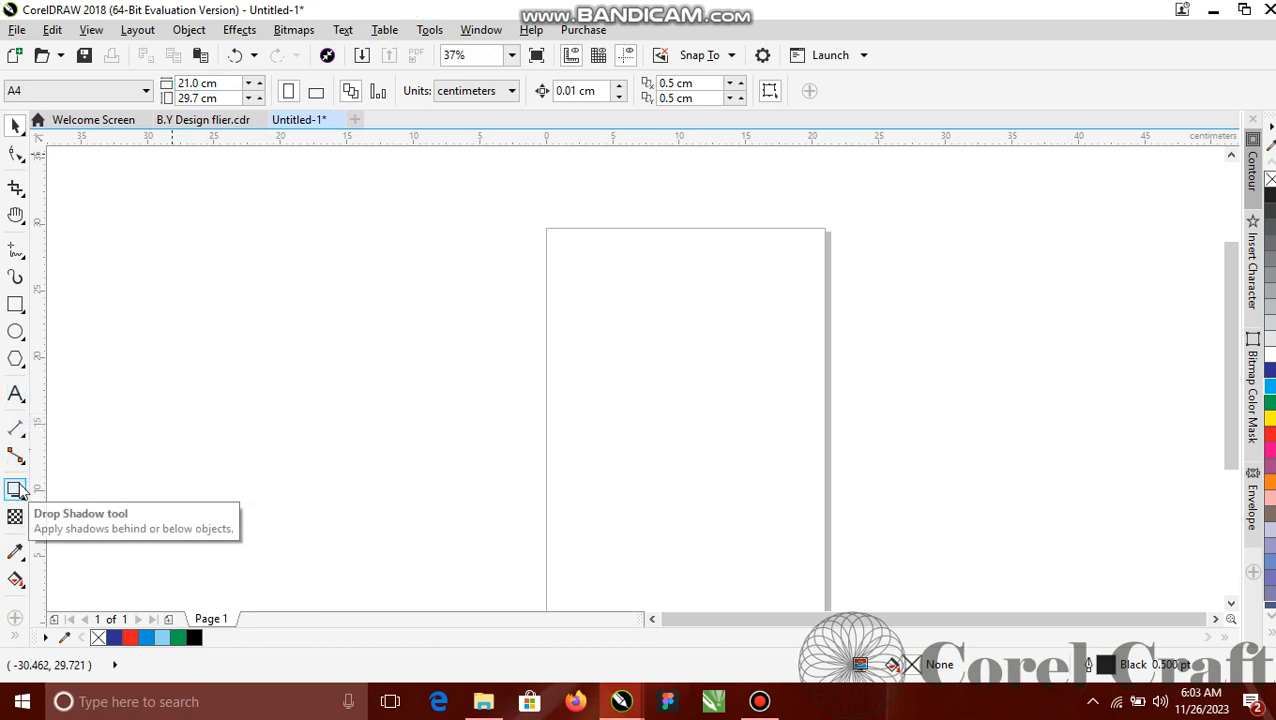
Step: Draw a square about 14.6 cm wide on the page, fill it with magenta and remove its outline
click(15, 304)
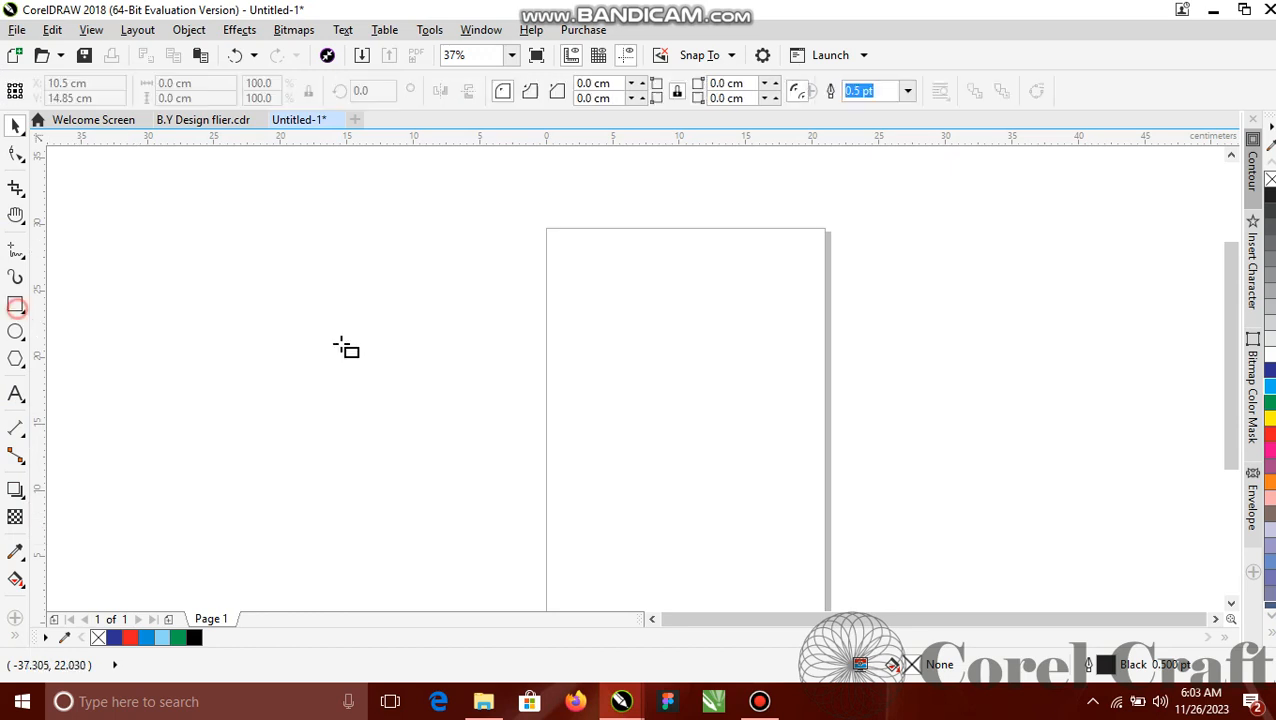
drag(593, 298, 787, 492)
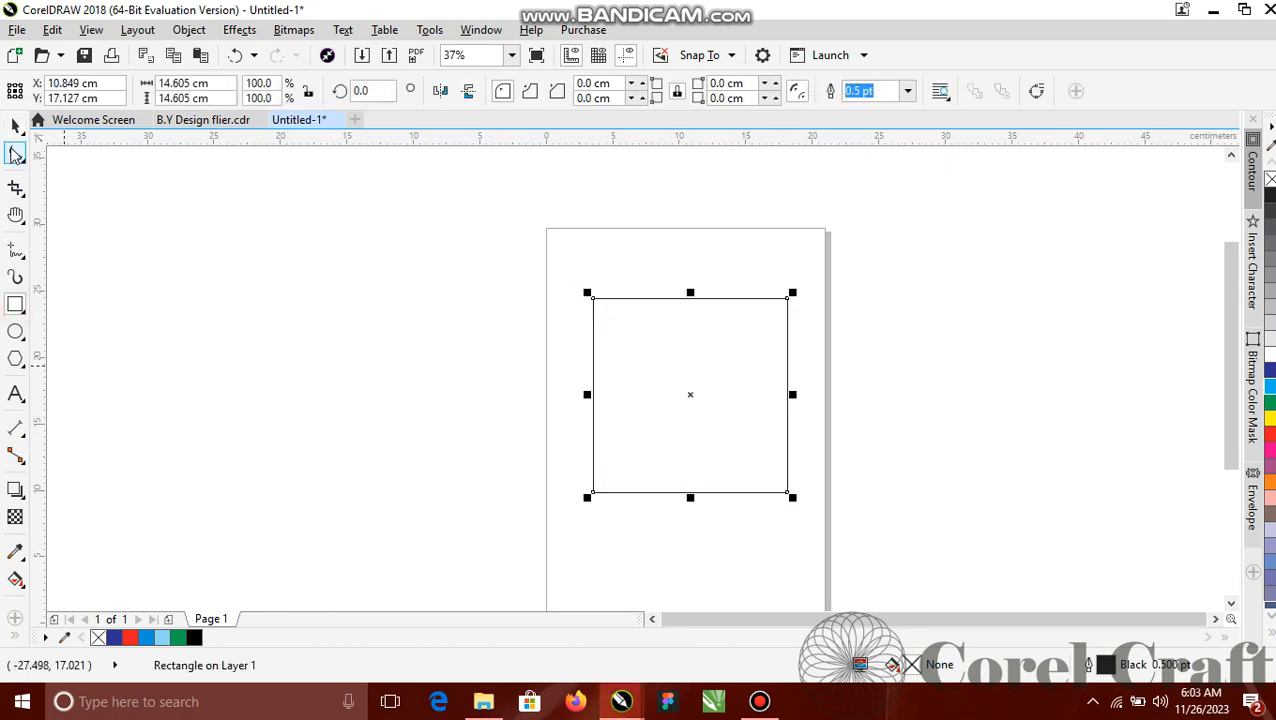
click(17, 128)
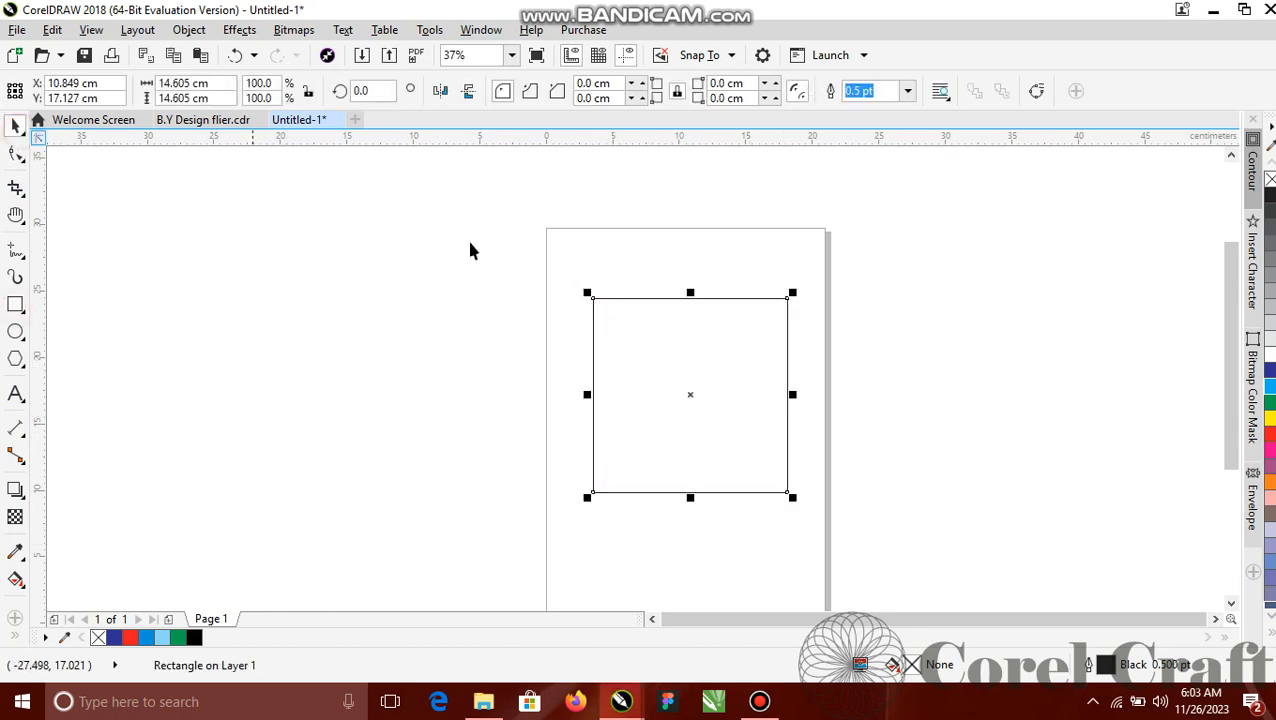
click(1268, 450)
right_click(1269, 179)
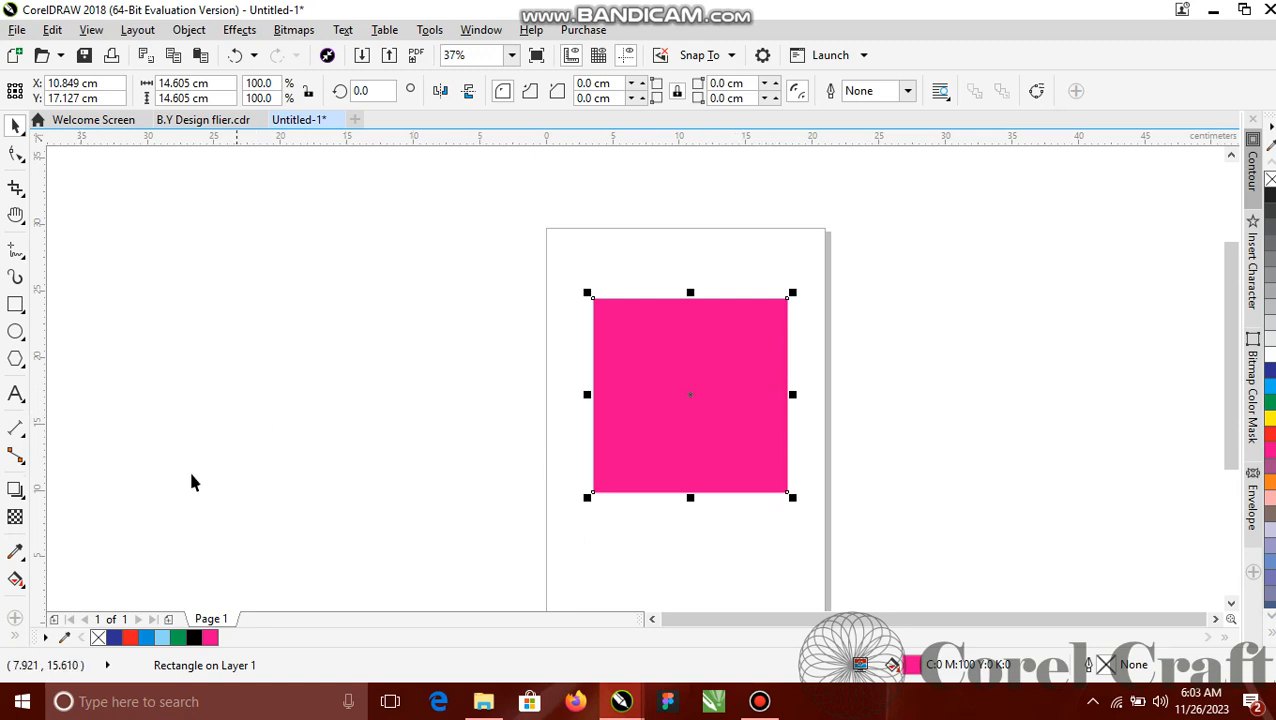
Step: Apply a drop shadow to the magenta square and offset it beside the square's right edge, about 14.7 cm across and 0.3 cm up
click(15, 490)
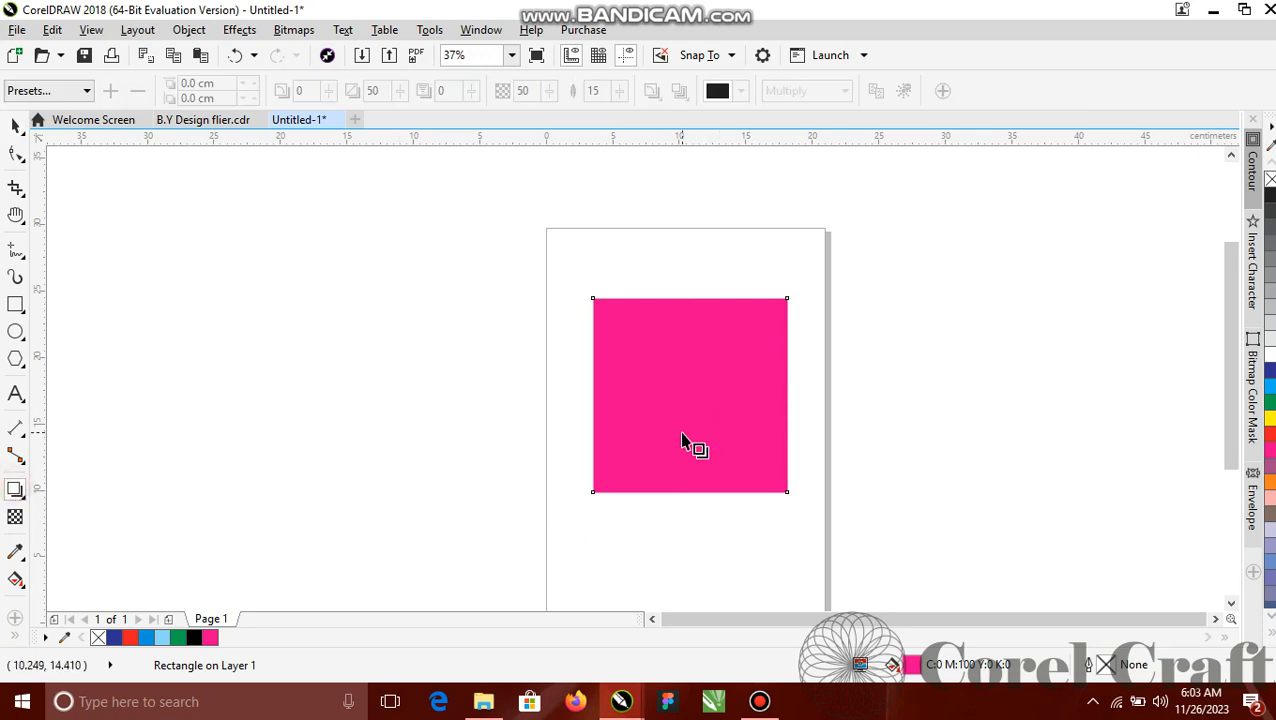
drag(690, 400, 618, 230)
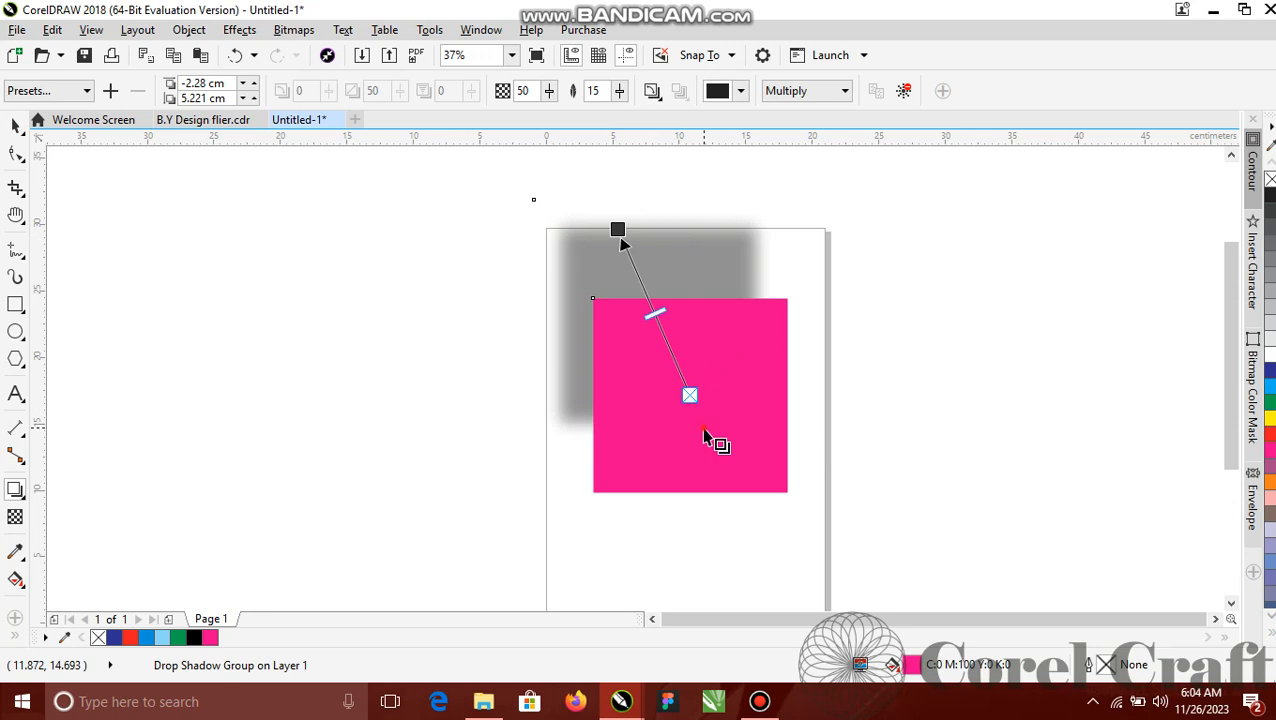
drag(712, 441, 935, 238)
scroll(948, 276, down, 1)
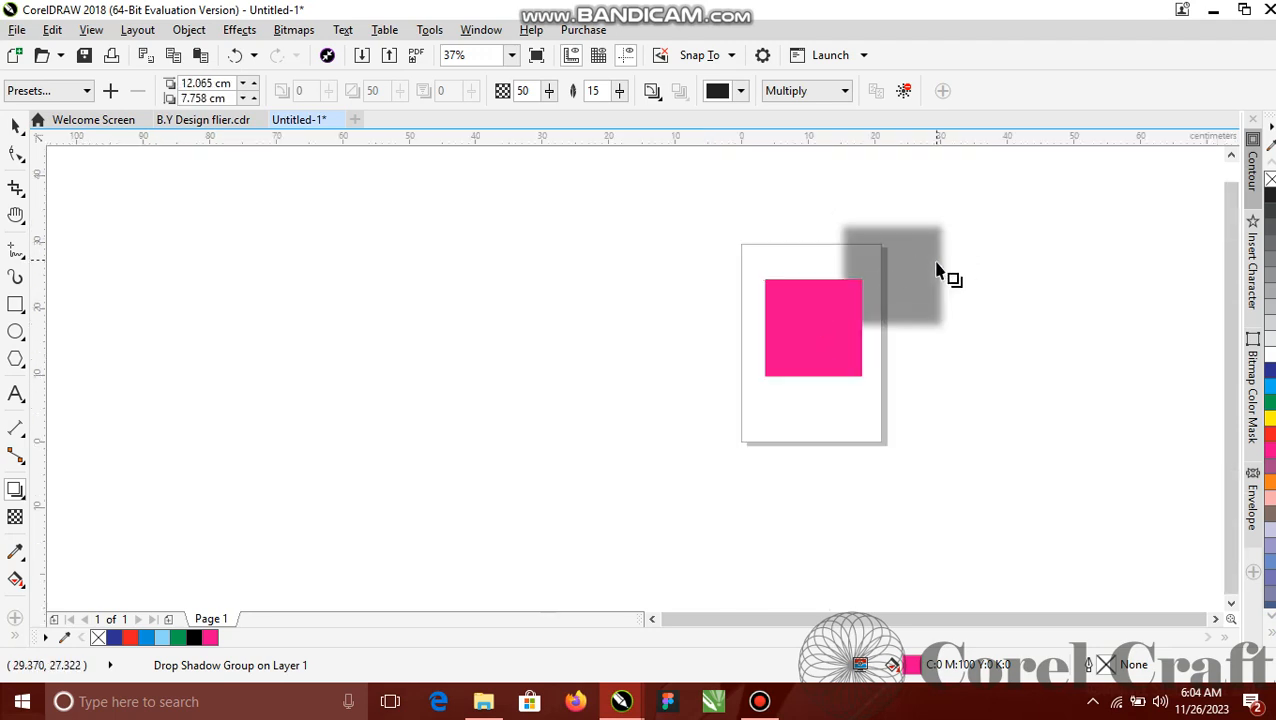
scroll(925, 284, up, 2)
scroll(922, 283, down, 1)
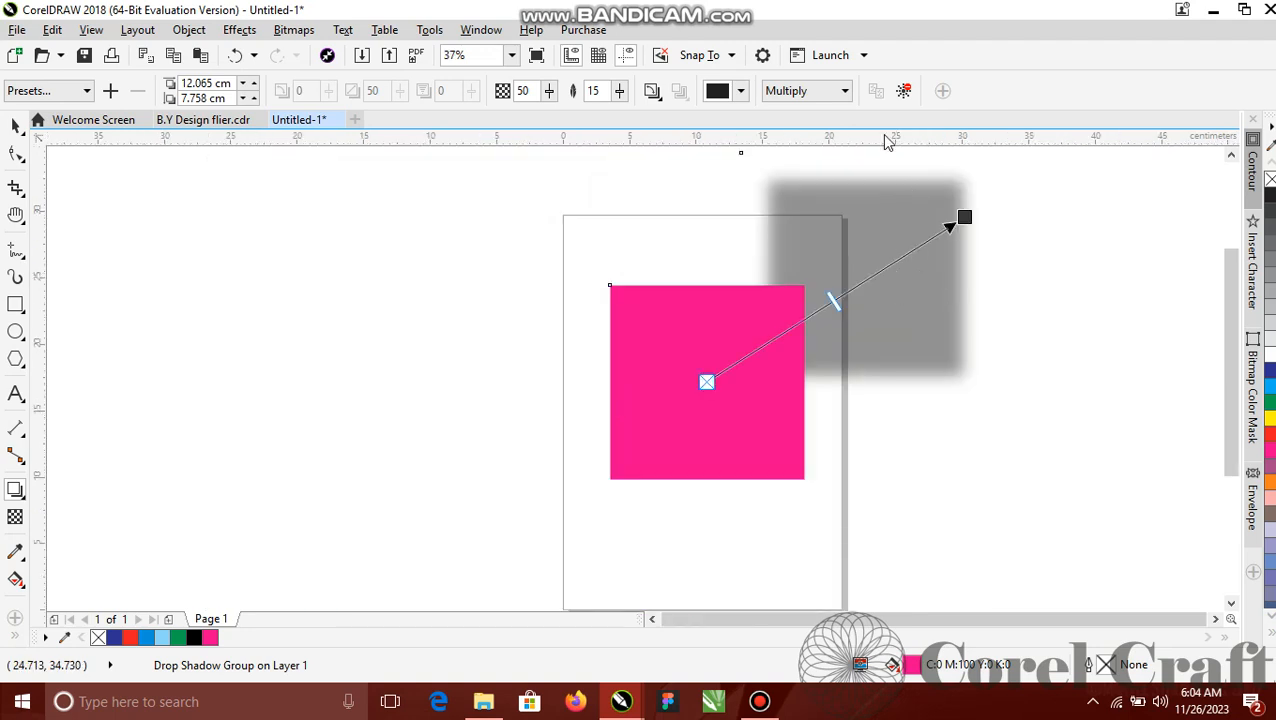
drag(954, 219, 999, 376)
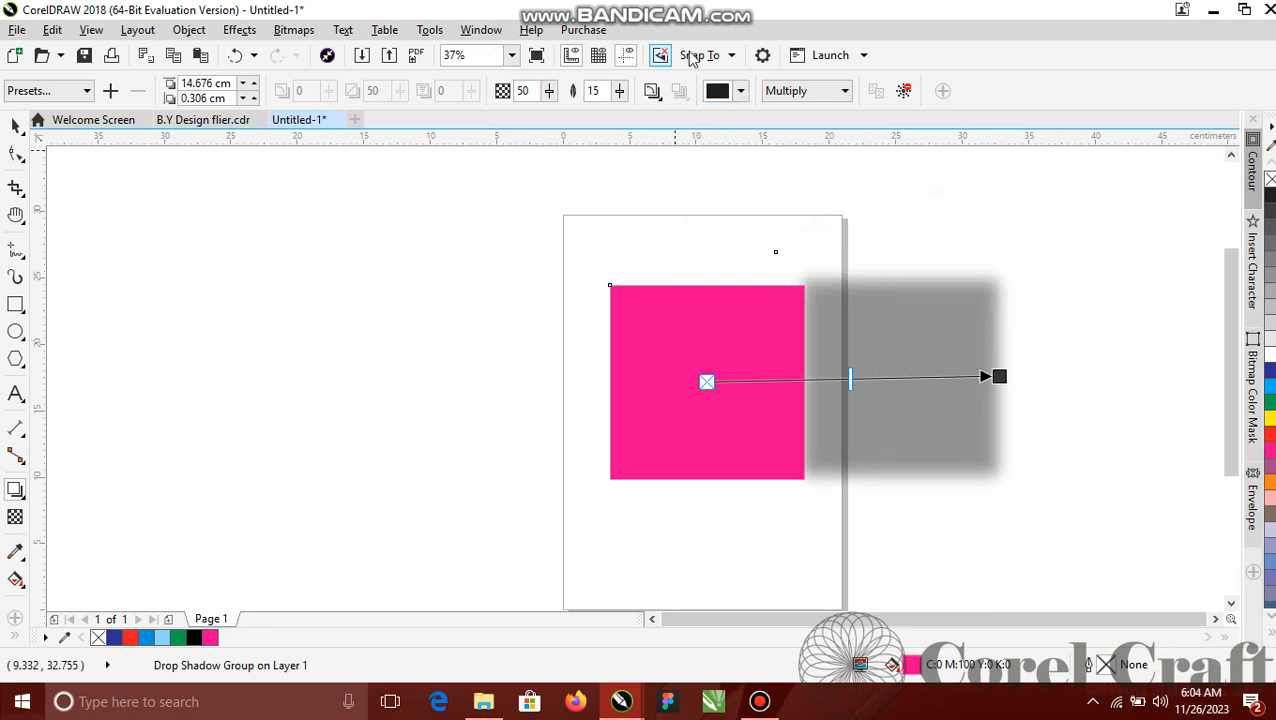
Step: Try red as the drop shadow colour, and settle on cyan from the CMYK palette
click(741, 91)
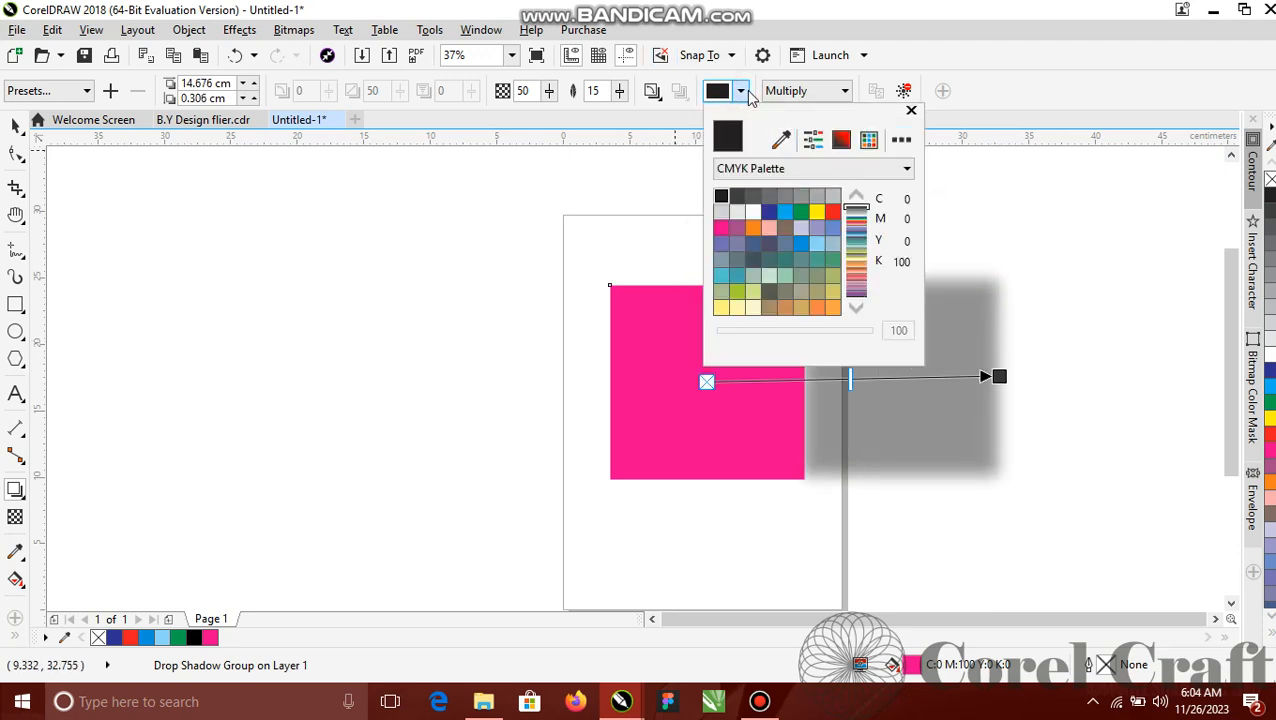
click(834, 212)
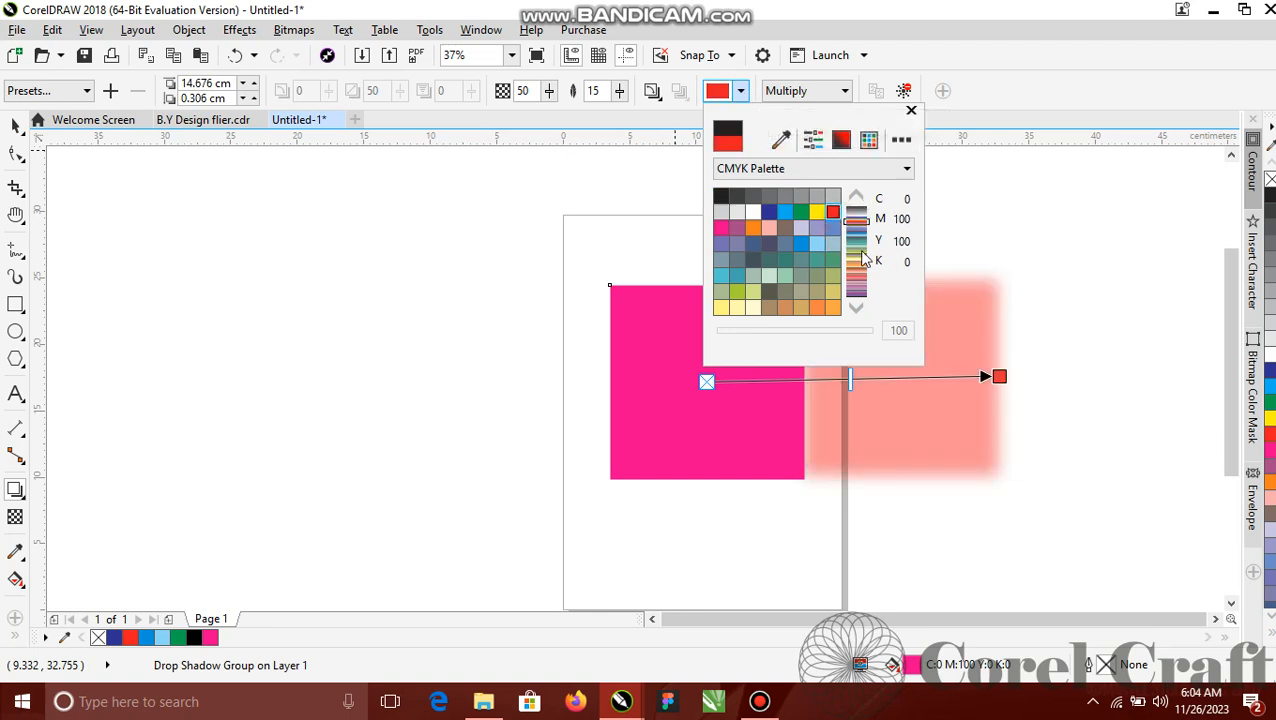
click(785, 212)
click(911, 111)
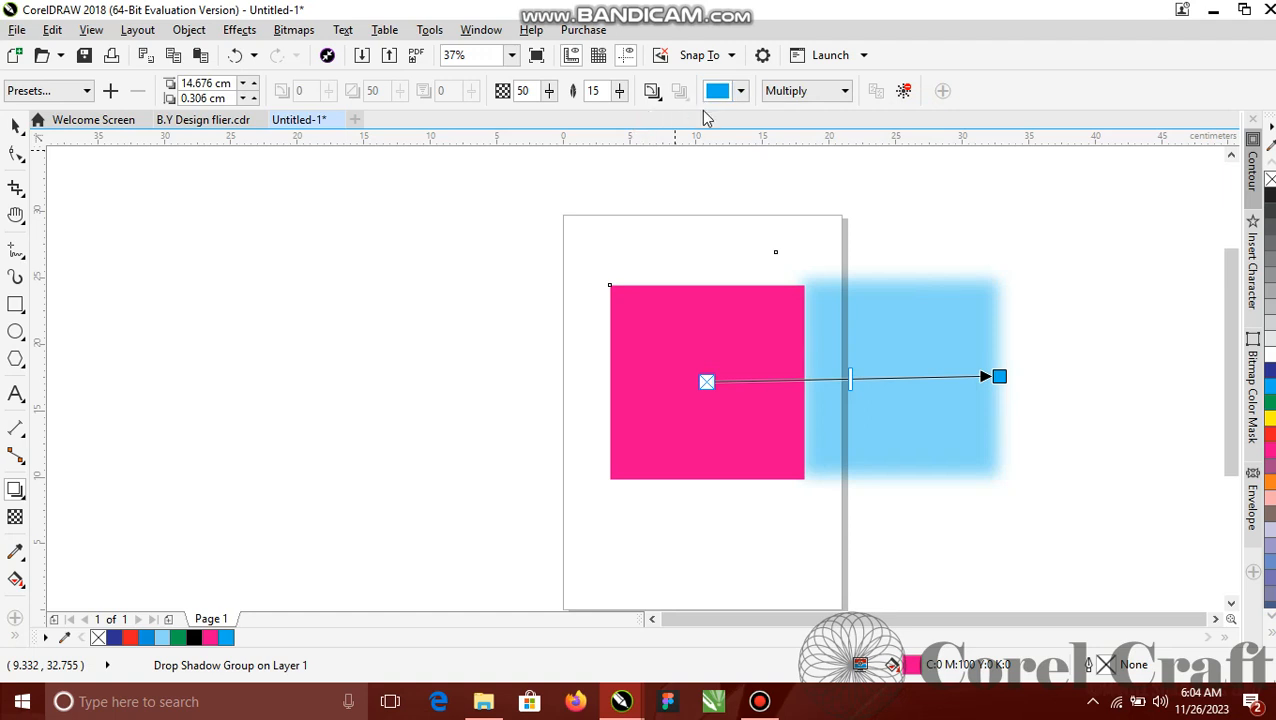
Step: Set the drop shadow's opacity to 67
click(548, 91)
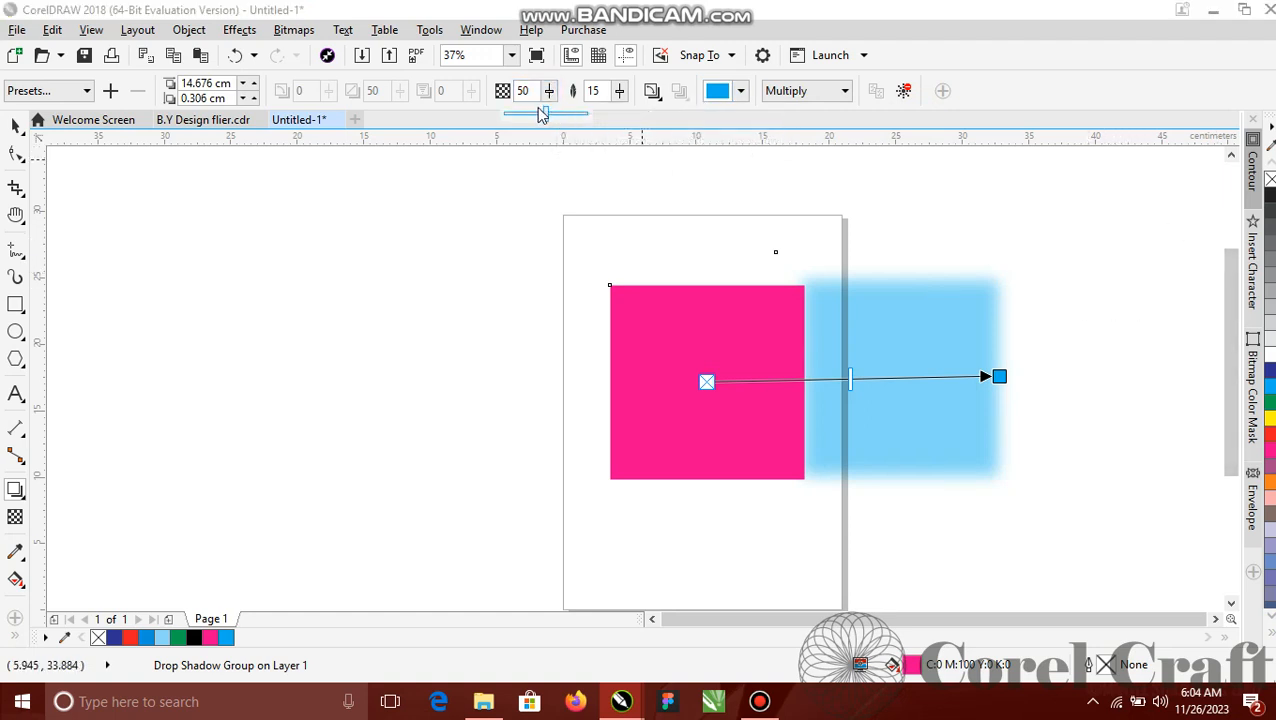
mouse_move(545, 113)
mouse_down()
mouse_move(565, 119)
mouse_move(533, 115)
mouse_up()
click(549, 91)
click(549, 91)
click(549, 91)
click(549, 92)
click(549, 92)
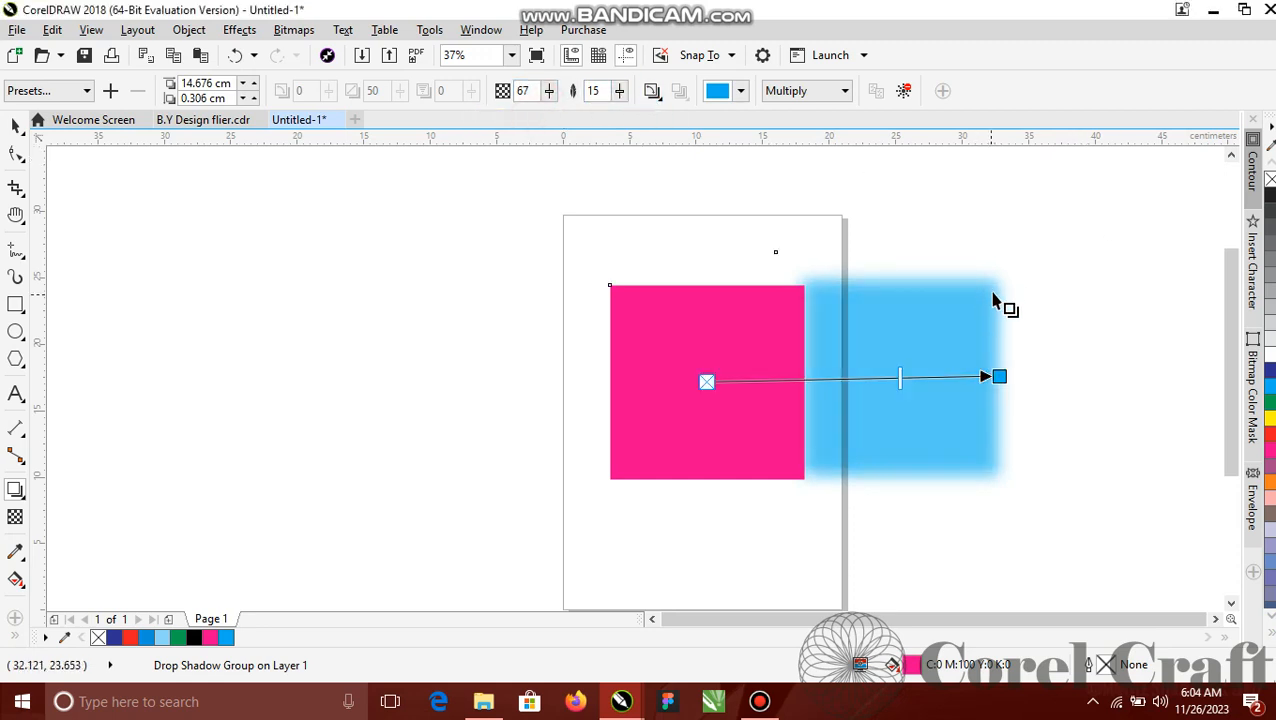
Step: Try drop shadow feathering values of 14 and 71, and reduce the feathering to 8
click(619, 91)
drag(624, 113, 622, 118)
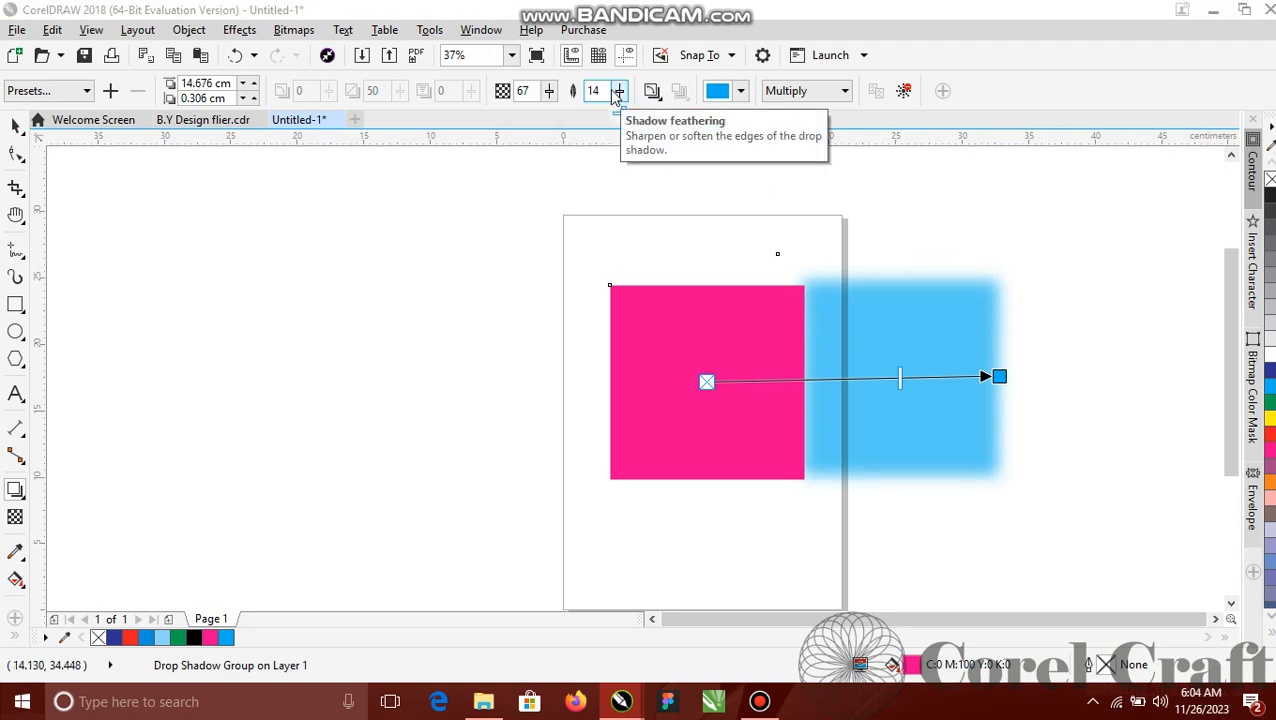
drag(620, 113, 672, 114)
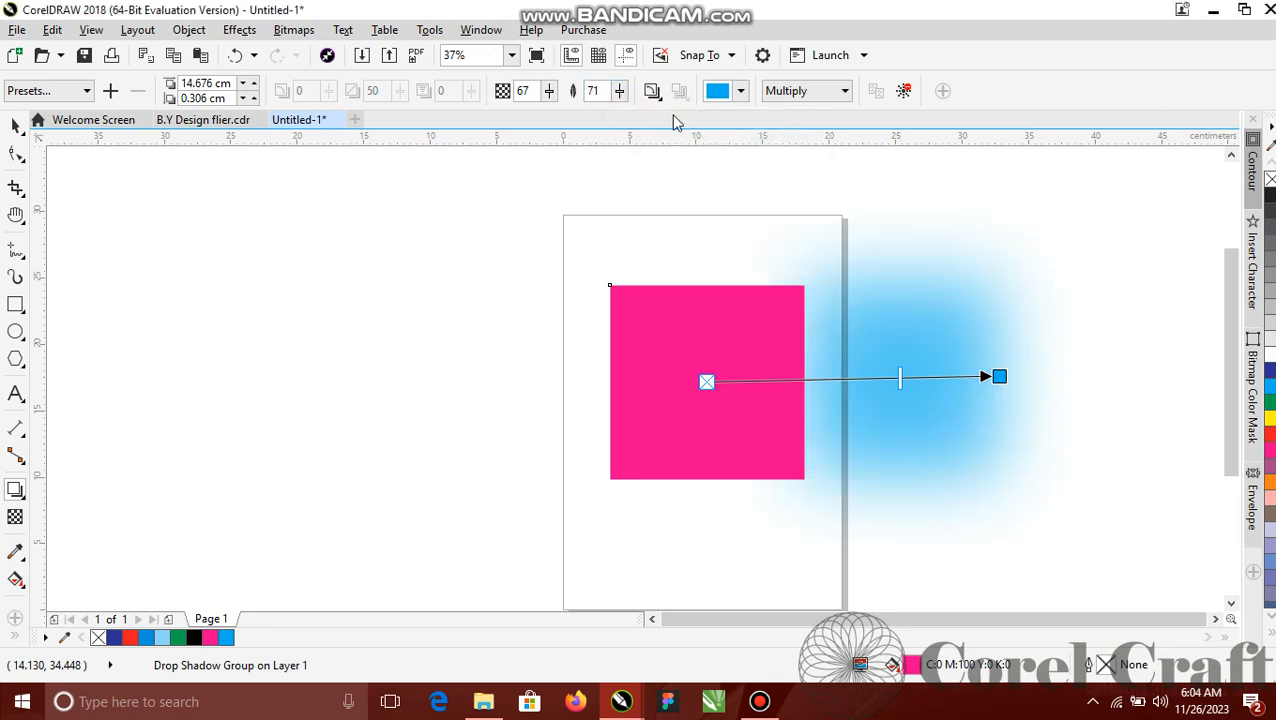
click(617, 90)
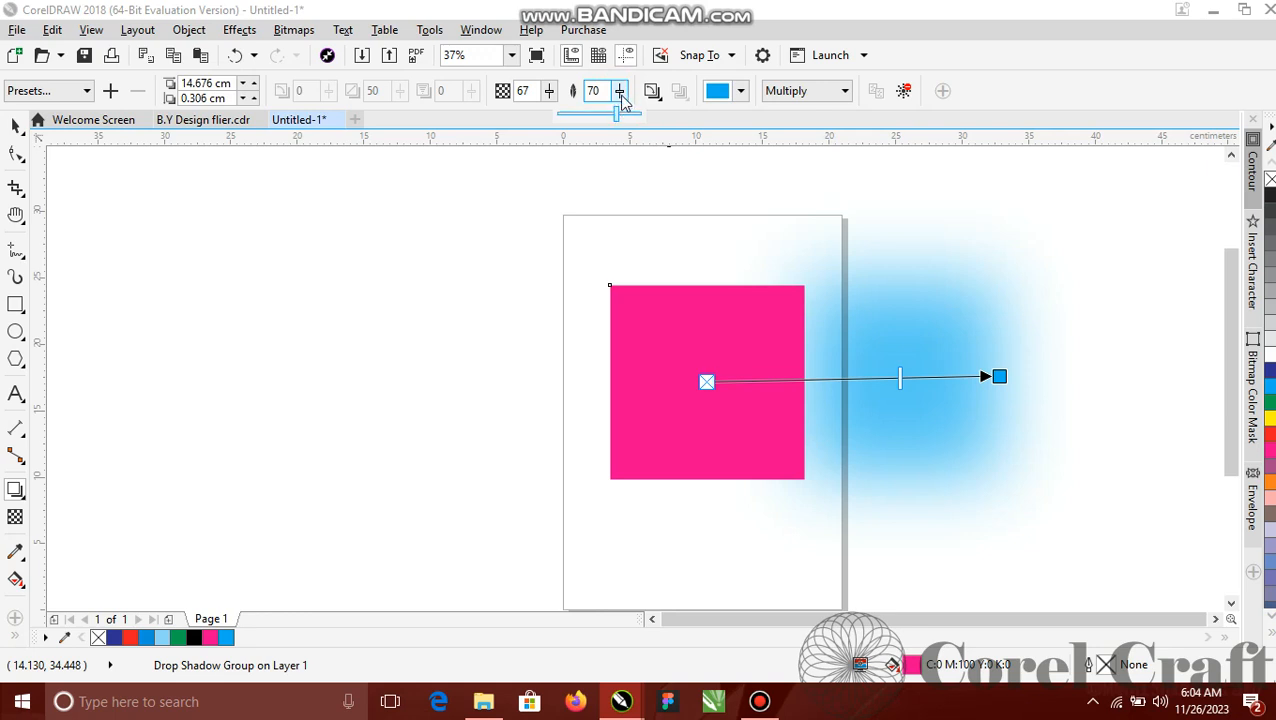
drag(615, 114, 561, 114)
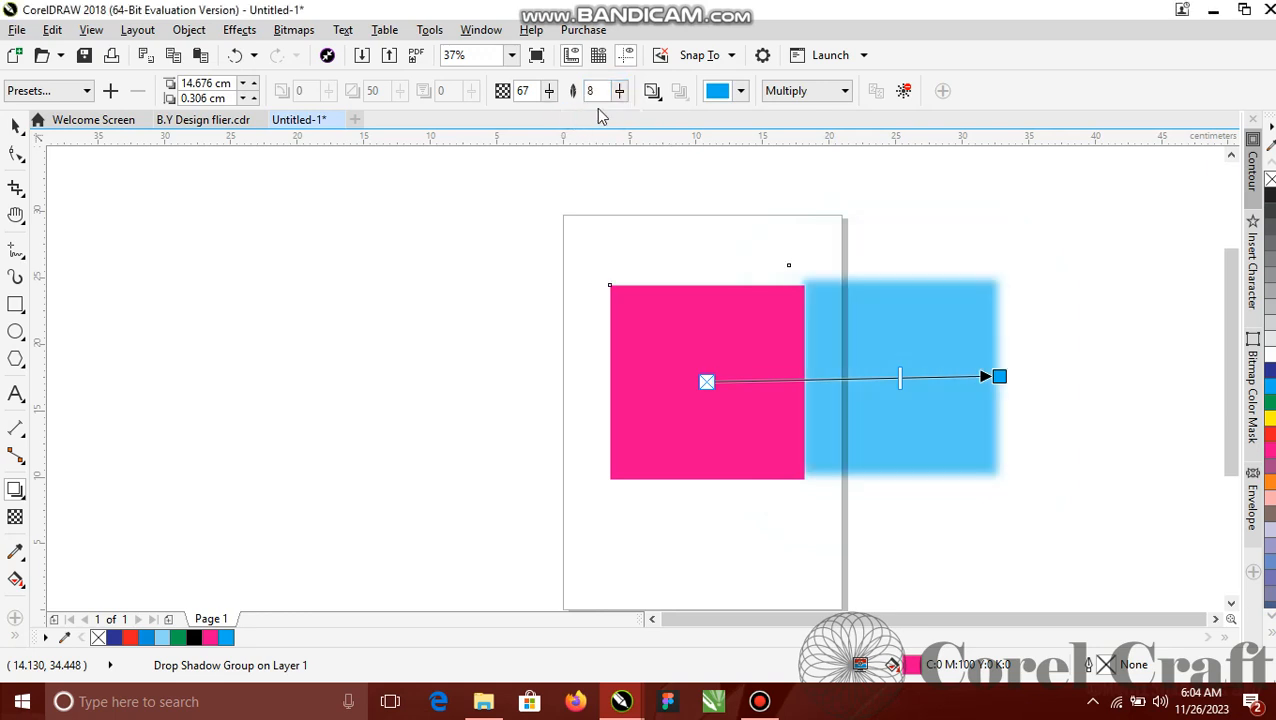
Step: Set the drop shadow's feathering to 0 and inspect the shadow's edge up close
scroll(1000, 305, up, 5)
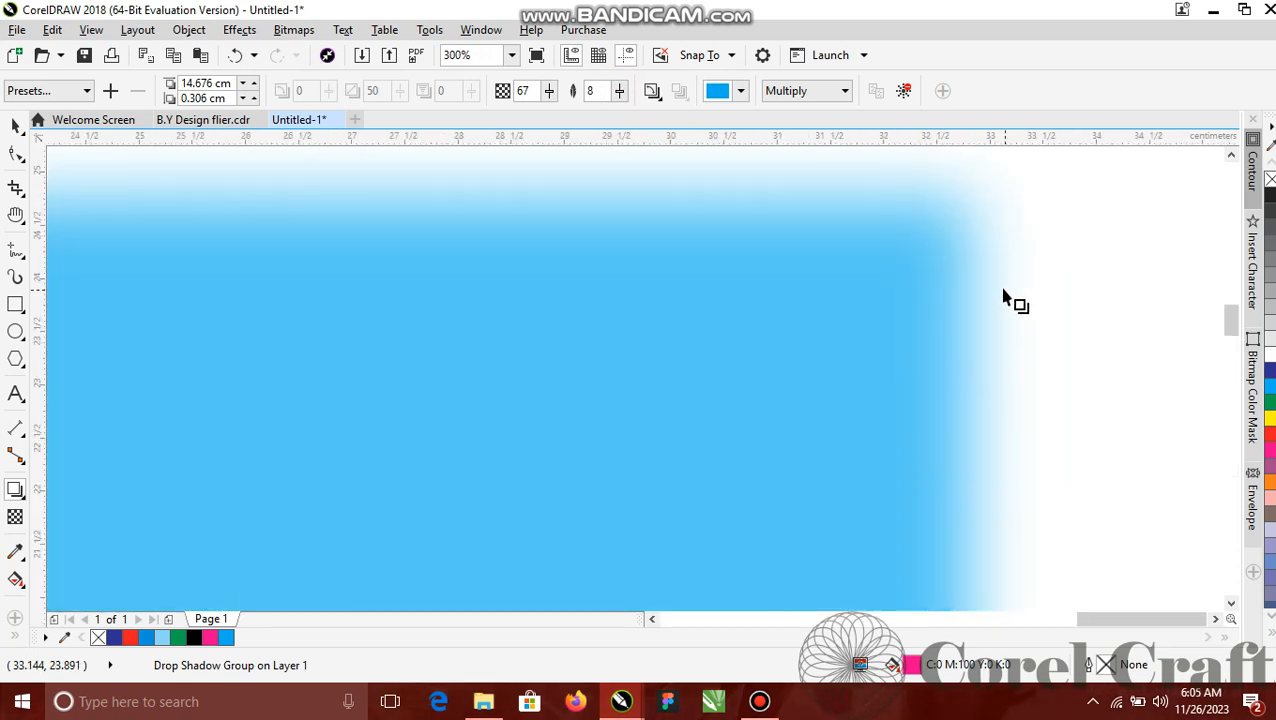
click(619, 91)
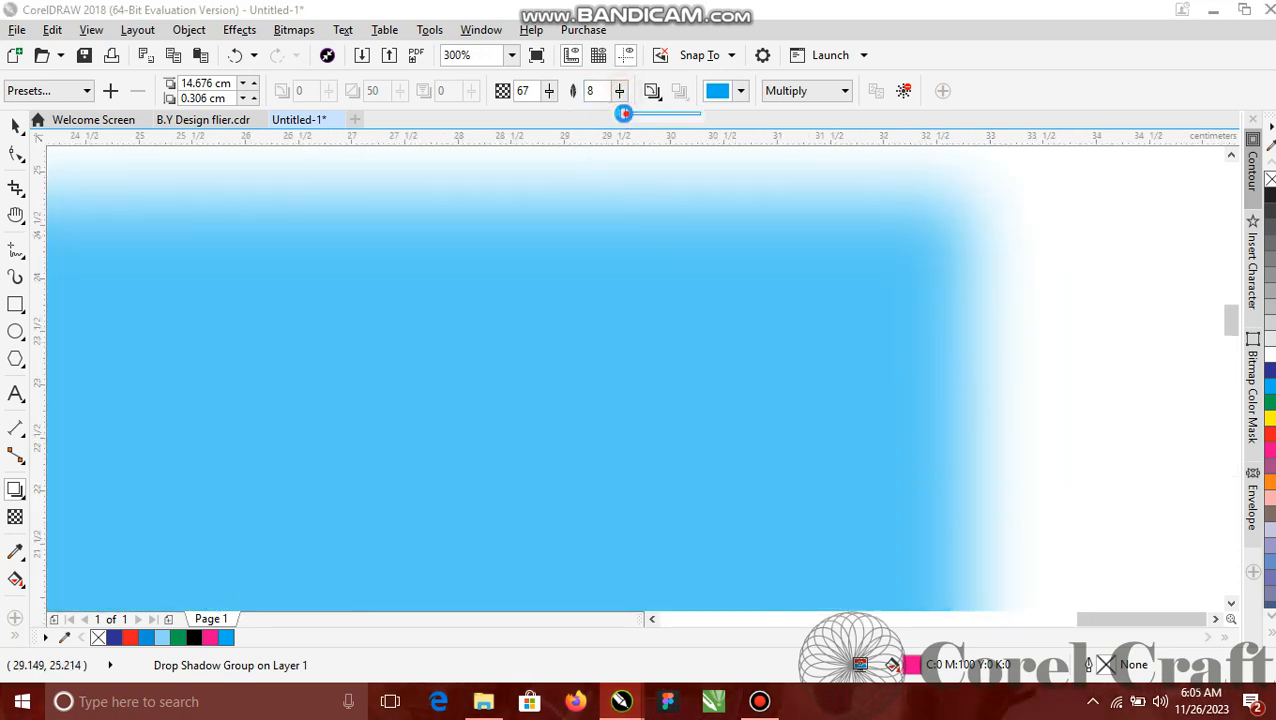
click(624, 113)
click(617, 117)
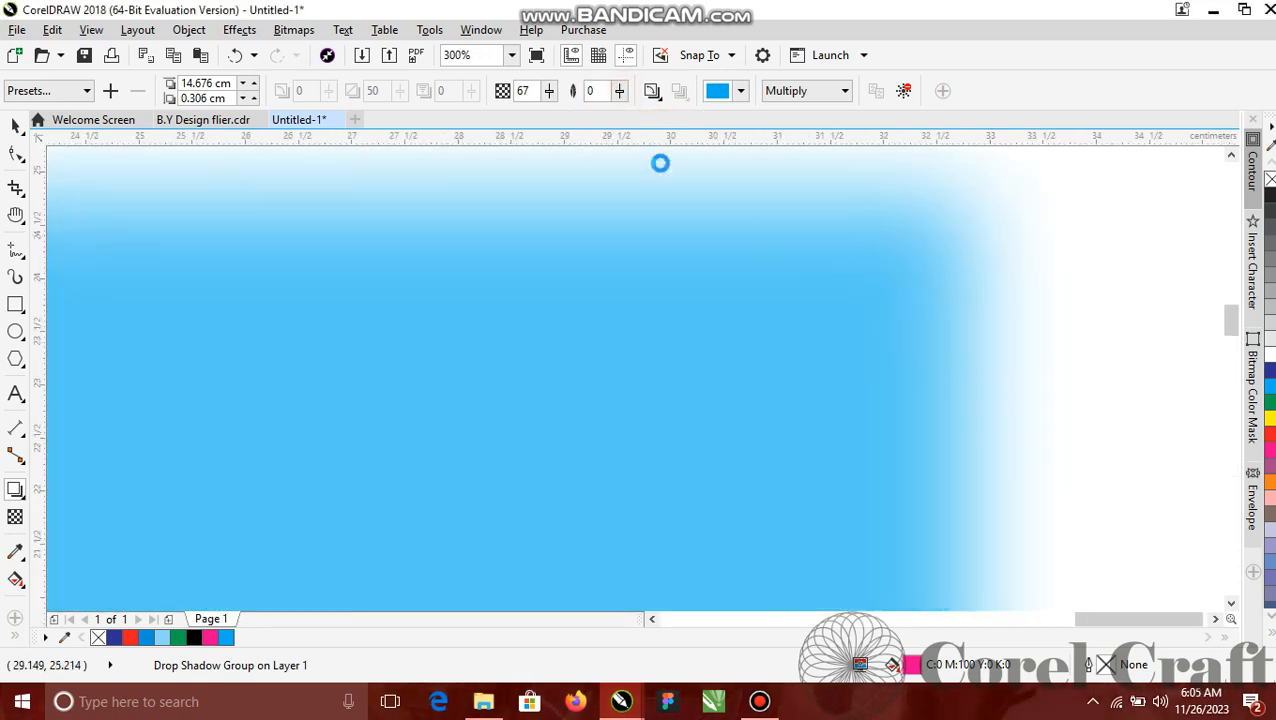
scroll(981, 276, down, 3)
scroll(983, 272, up, 5)
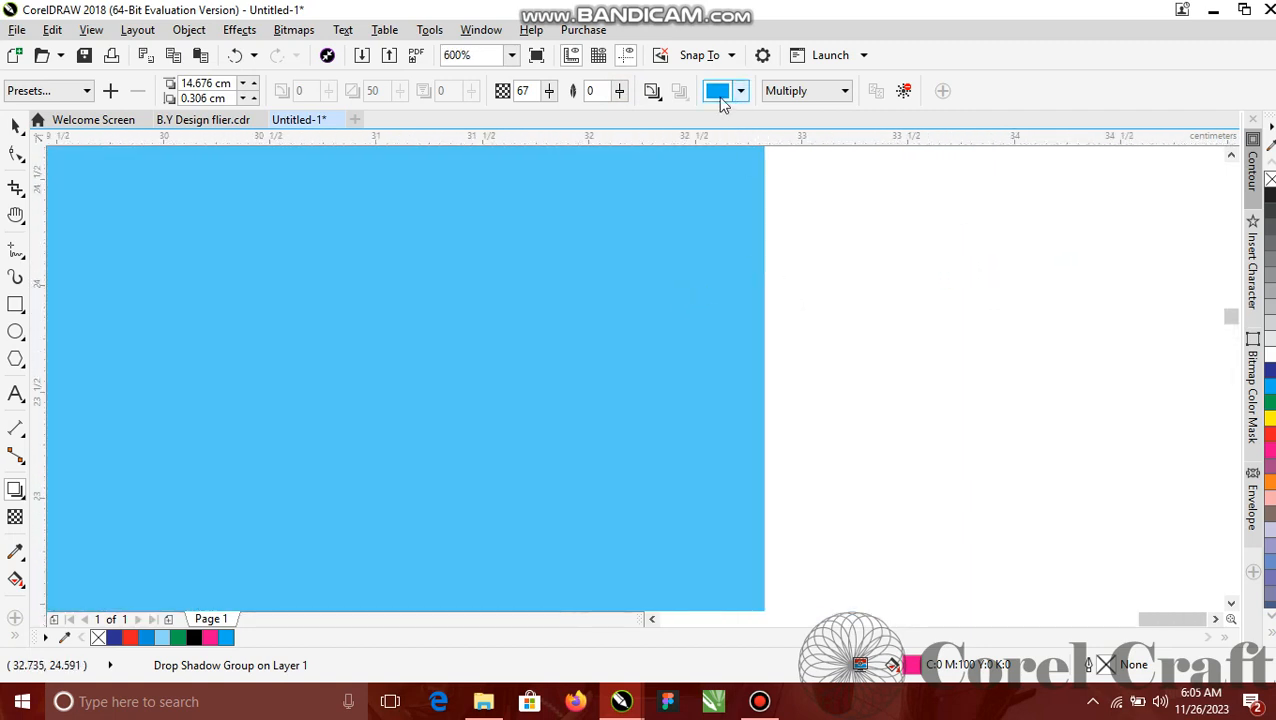
Step: Set the drop shadow's feathering to 3, and raise it to the maximum of 100
click(621, 91)
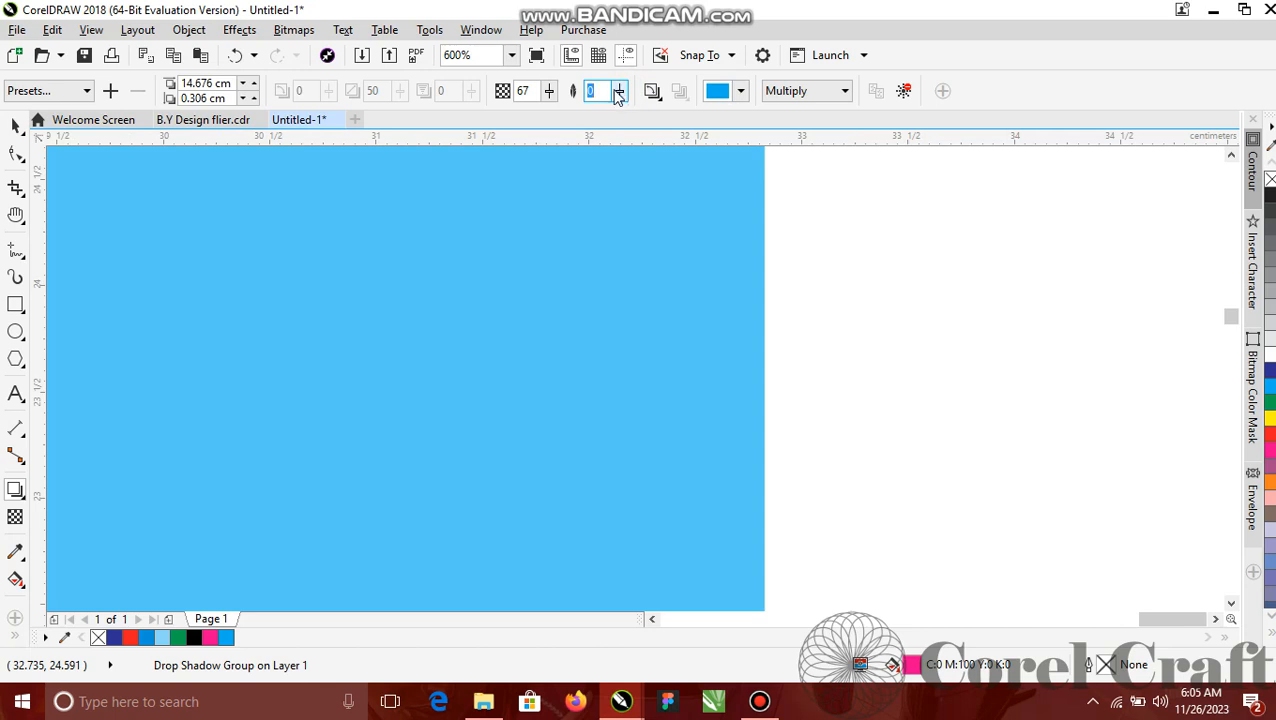
click(620, 116)
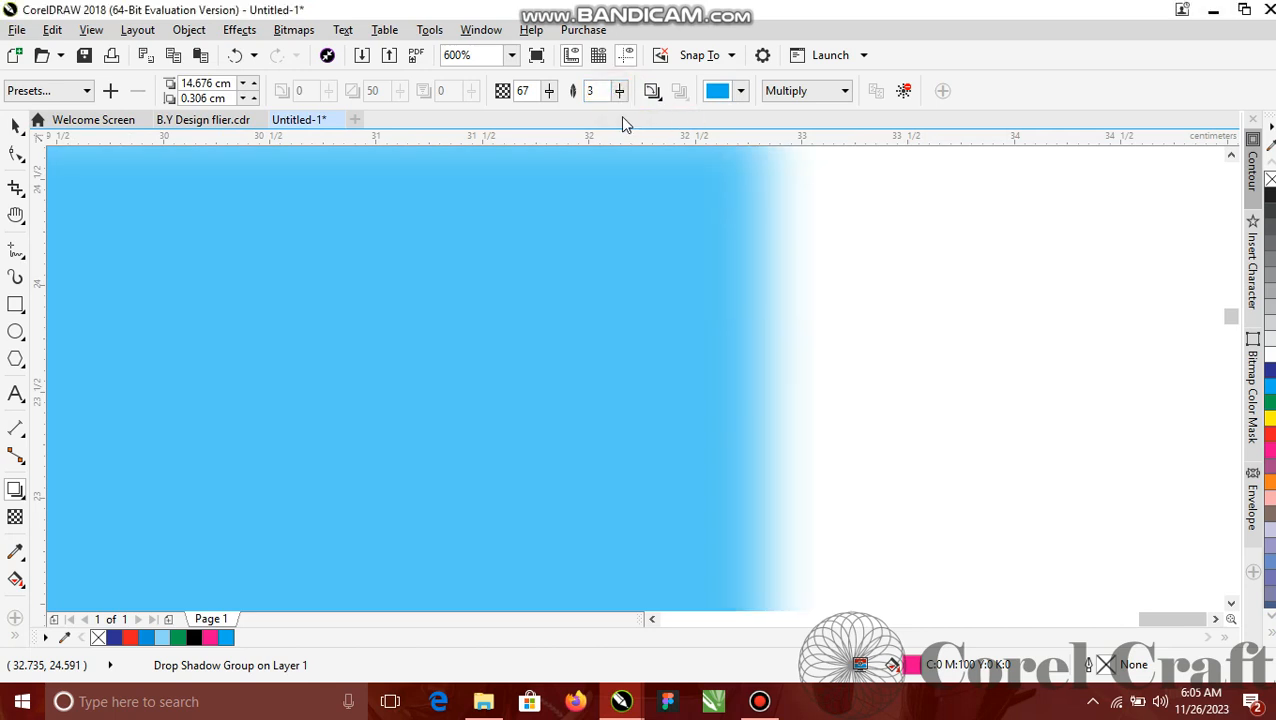
click(620, 92)
drag(686, 124, 735, 121)
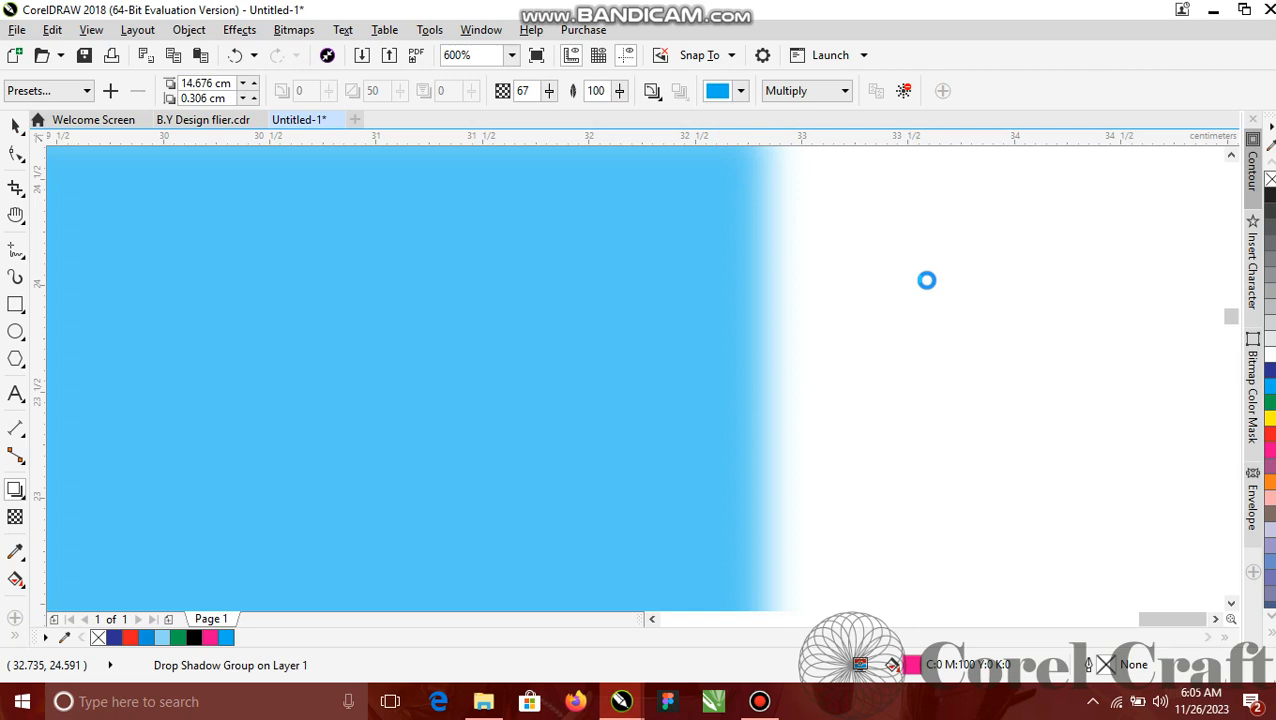
scroll(743, 347, down, 2)
scroll(877, 307, down, 3)
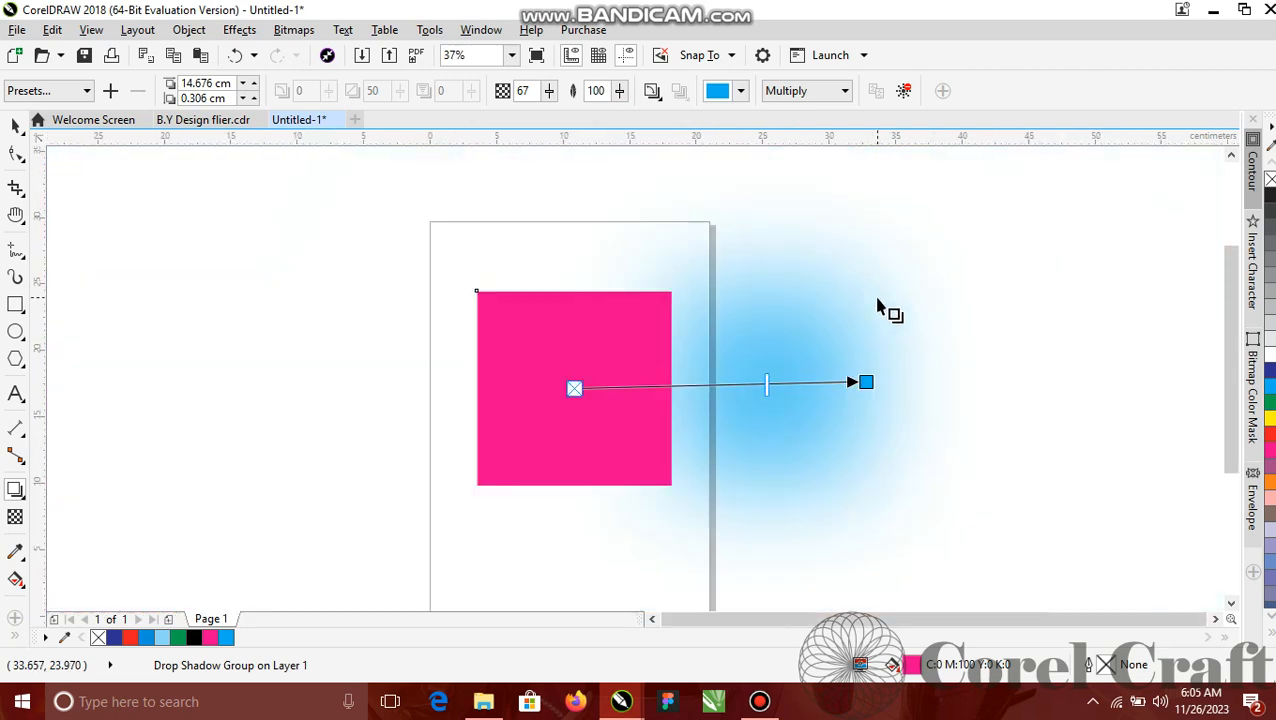
scroll(899, 305, up, 1)
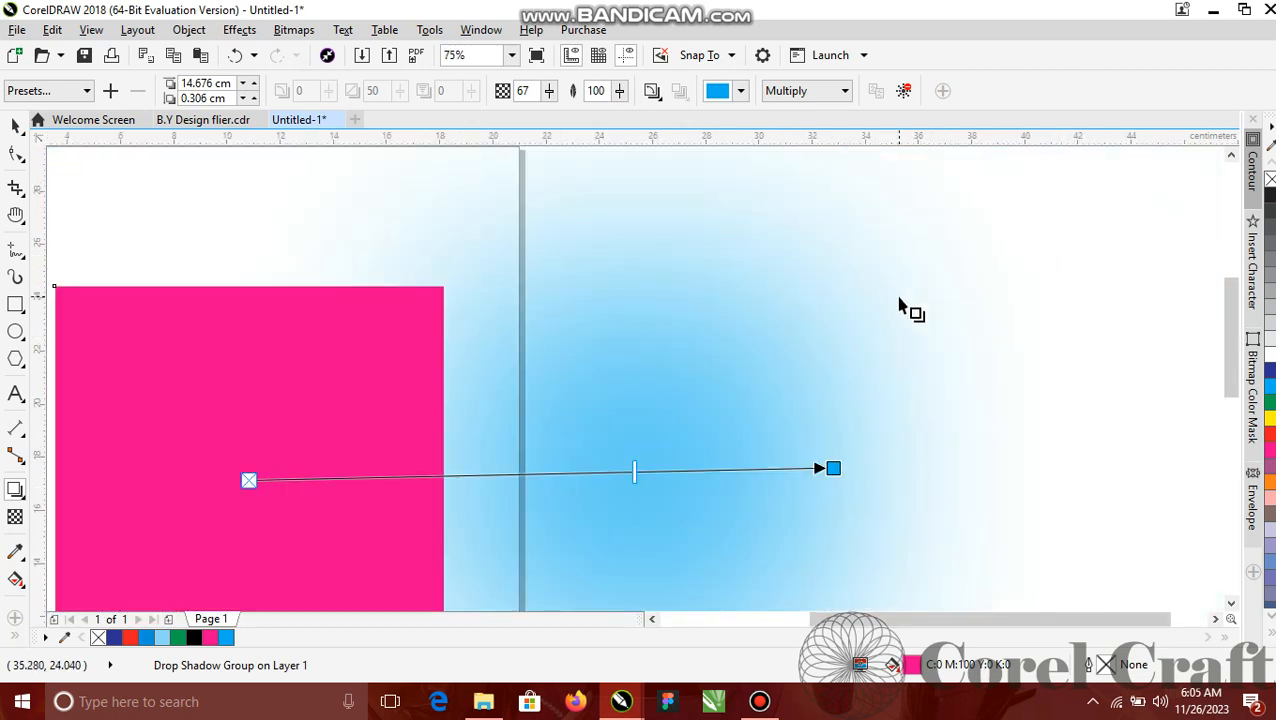
Step: Clear the drop shadow from the magenta square and delete the square
click(903, 91)
click(15, 124)
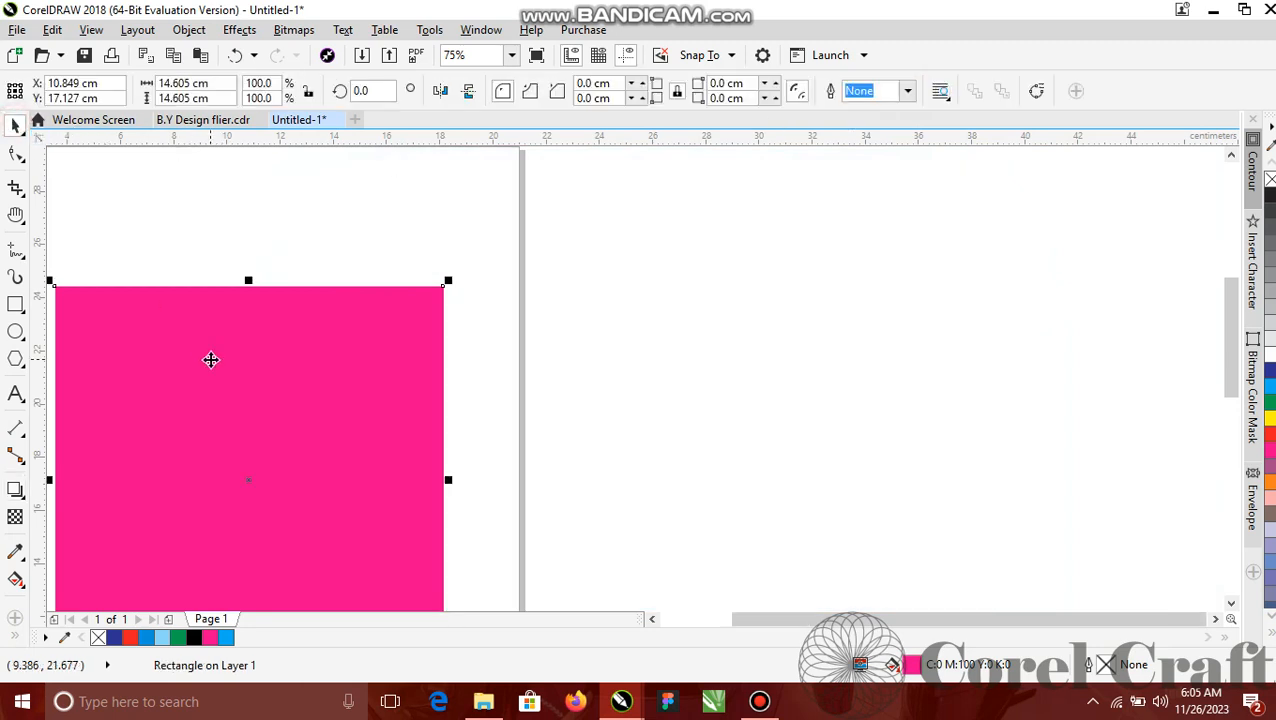
key(Delete)
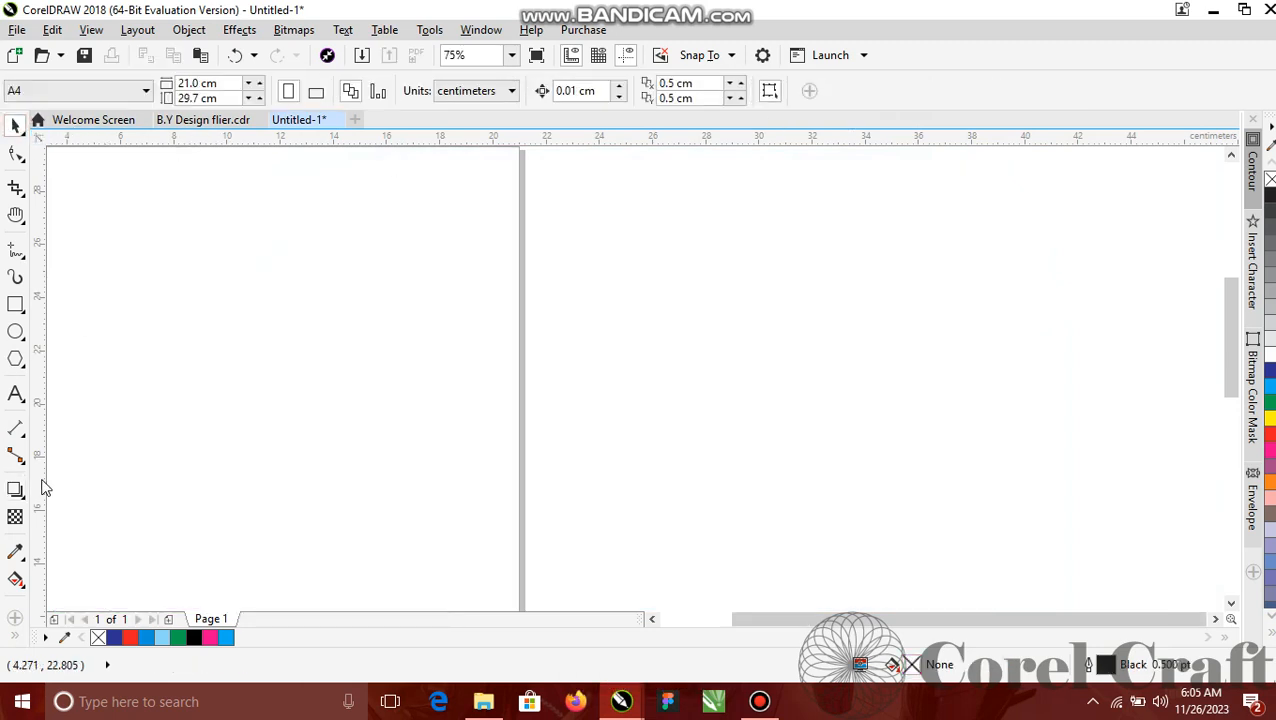
Step: Draw a rectangle about 10.6 cm wide and 9 cm high on the page and fill it with dark blue
click(15, 304)
drag(224, 235, 507, 473)
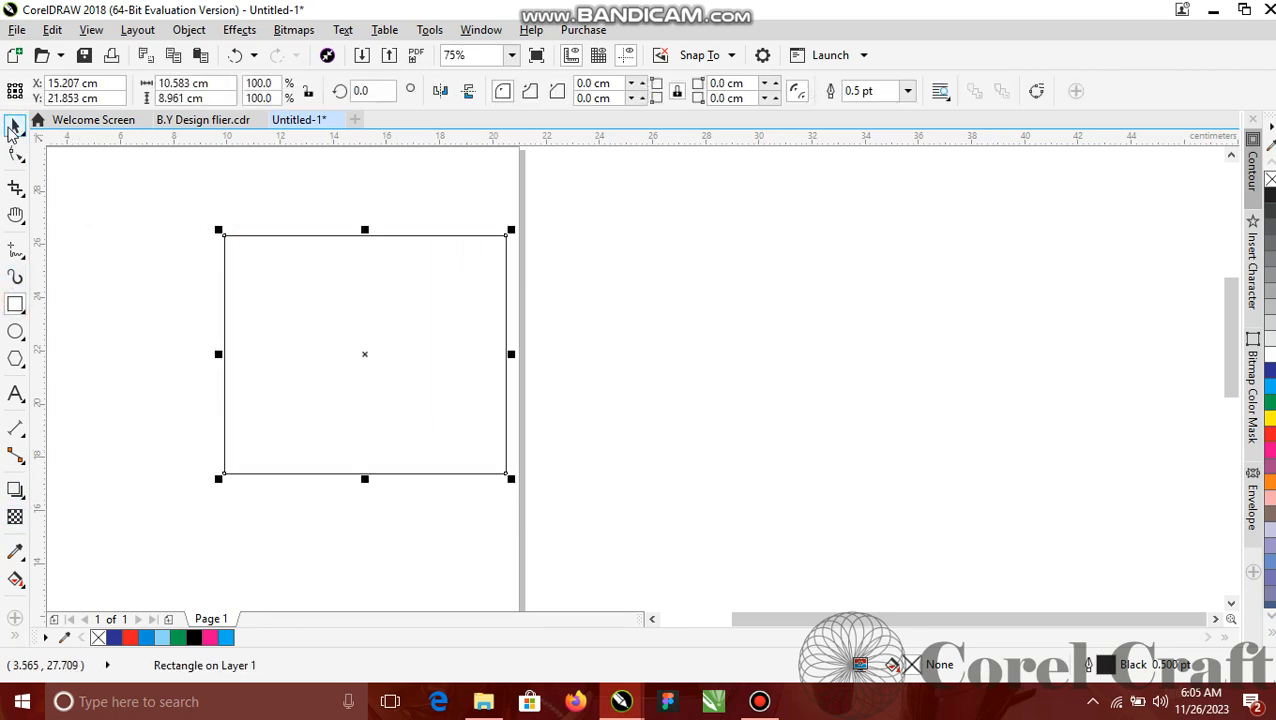
click(1269, 372)
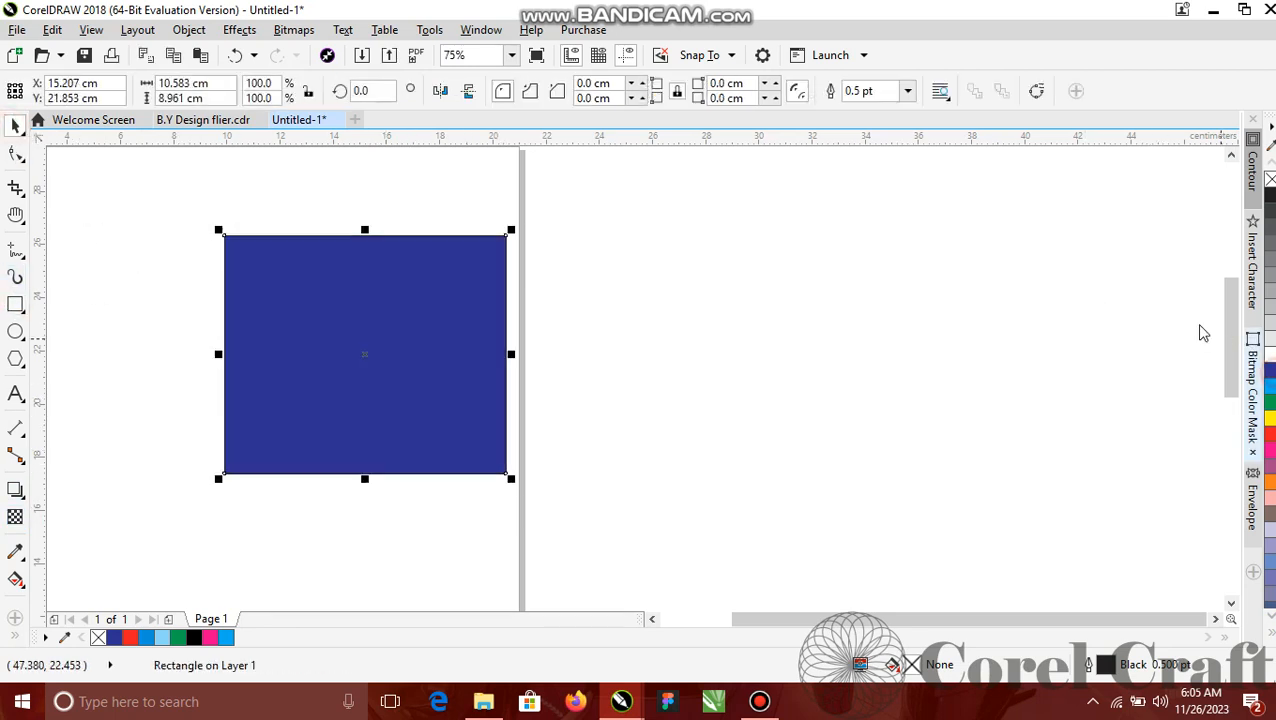
Step: Remove the blue rectangle's outline and apply a linear fountain transparency across it
right_click(1269, 179)
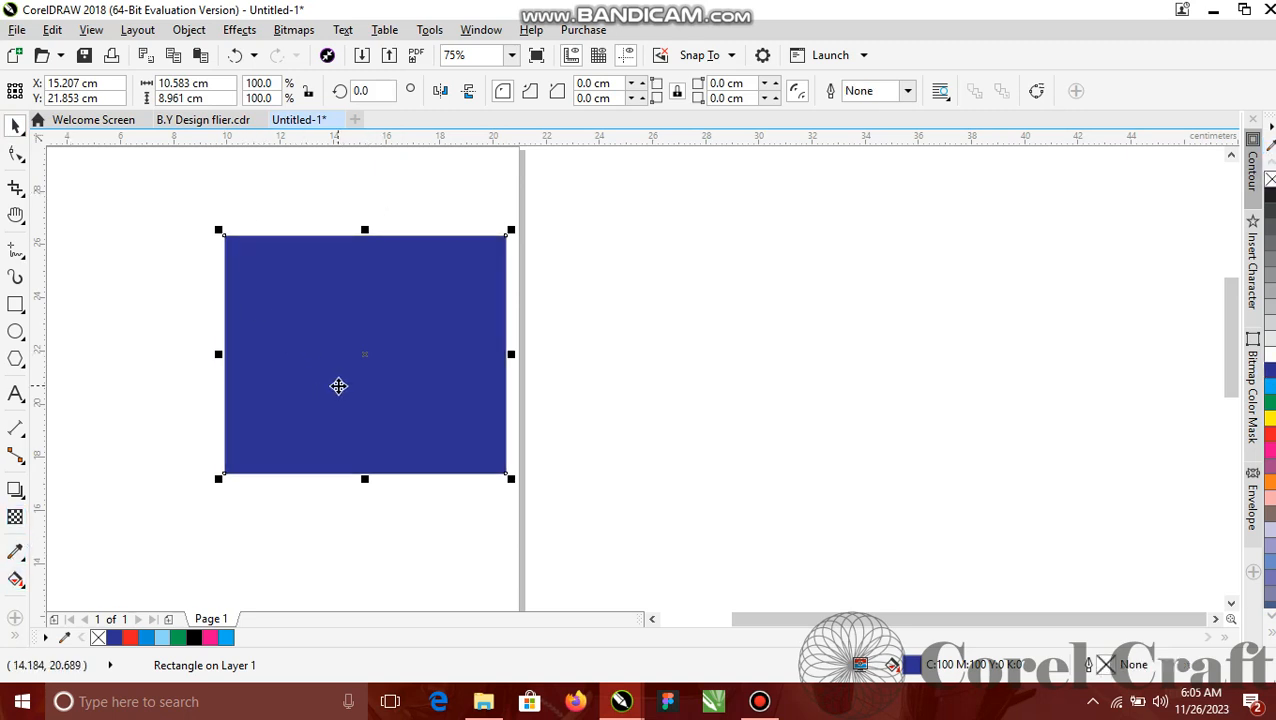
click(15, 516)
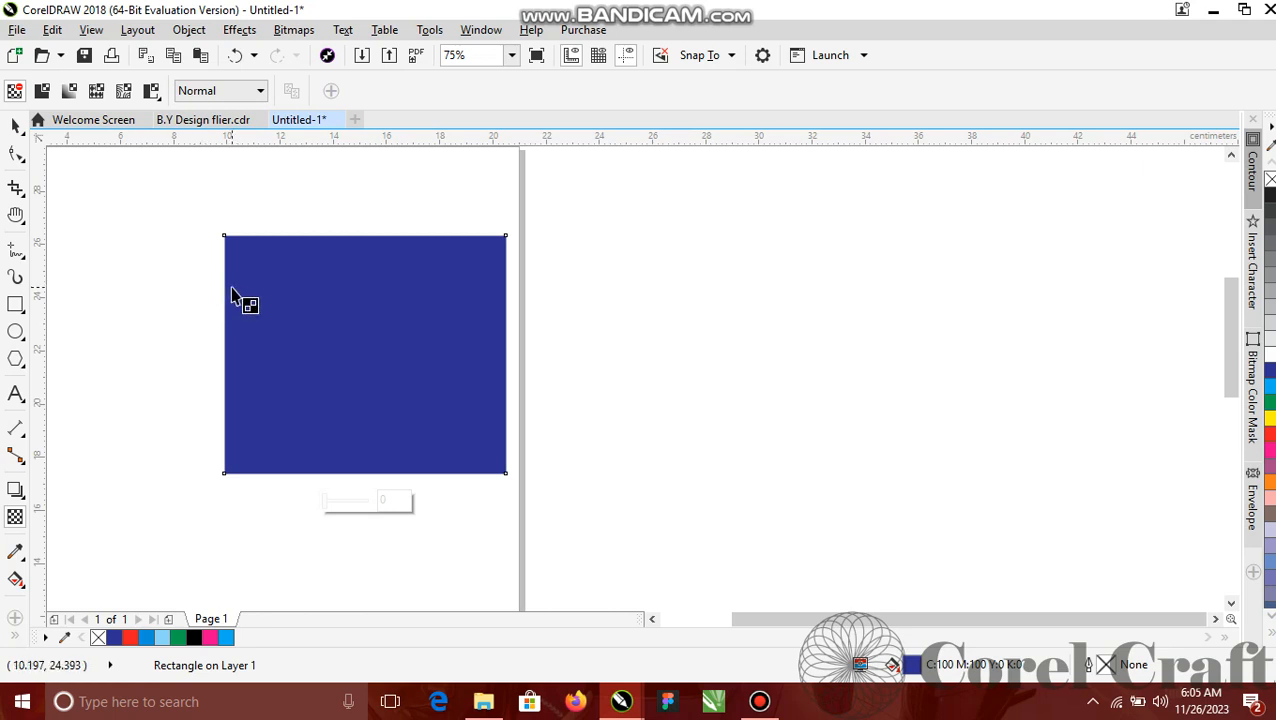
click(79, 98)
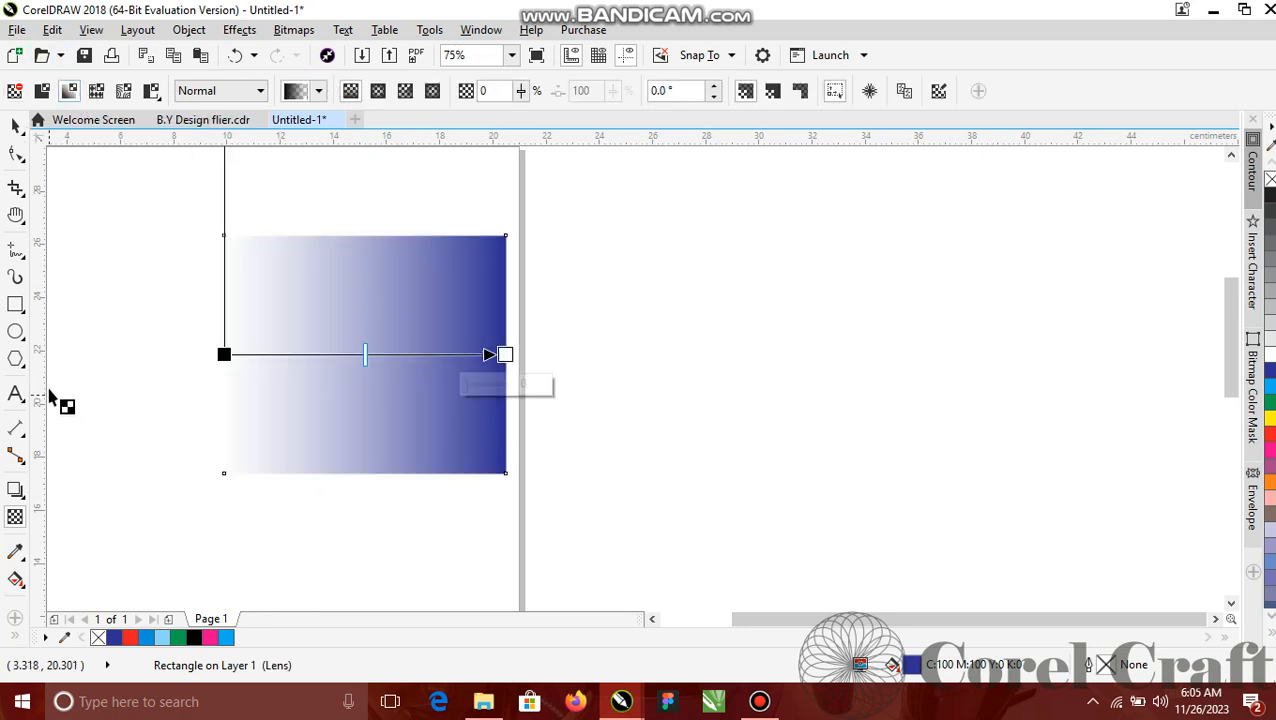
click(318, 92)
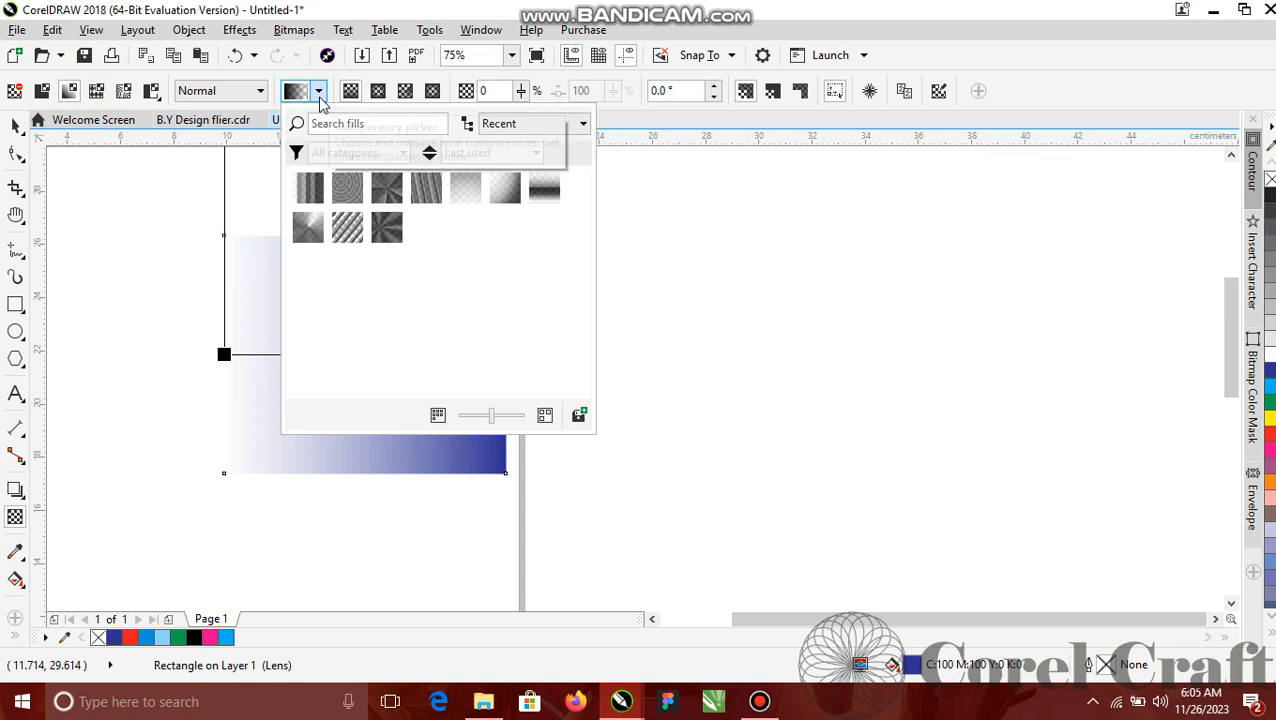
click(319, 94)
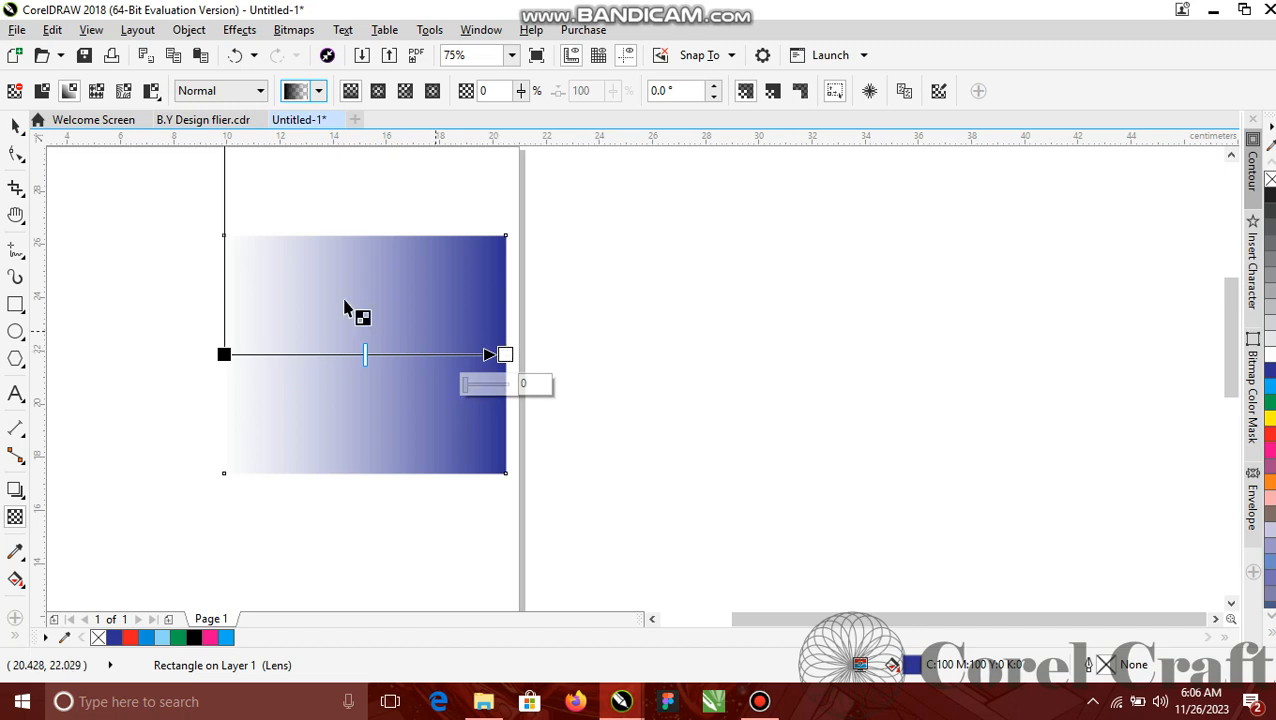
Step: Redirect the linear transparency to fade downward along the rectangle's left side, and swing its transparent end out beyond the right edge
drag(224, 354, 236, 252)
drag(500, 354, 233, 436)
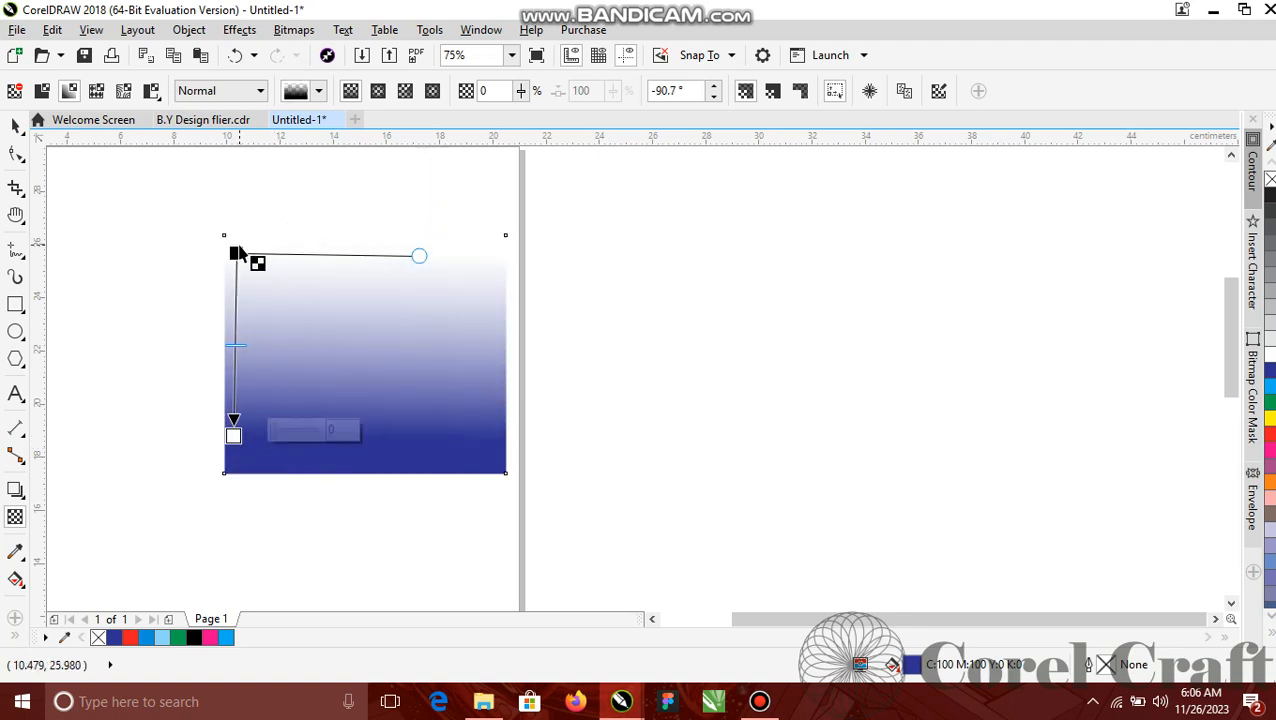
drag(236, 252, 562, 375)
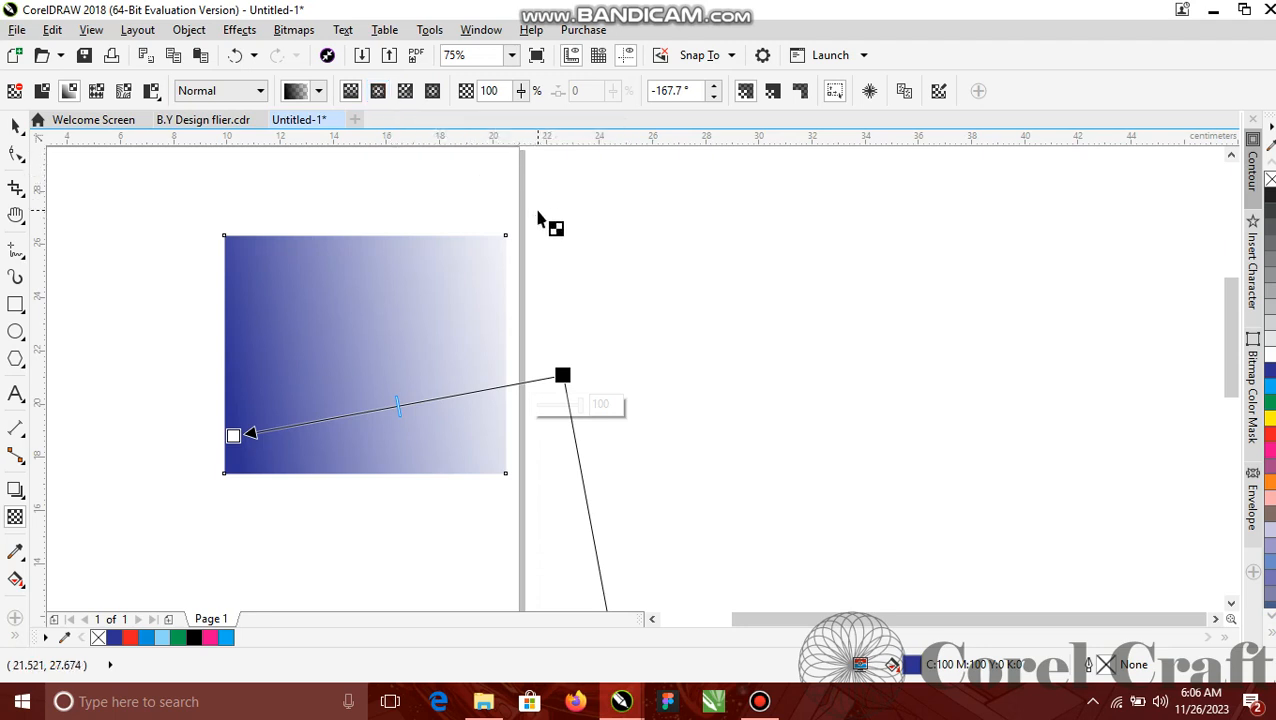
Step: Switch the rectangle's transparency to elliptical and move its opaque centre near the lower-right corner, with the transparent end towards the upper left
click(378, 91)
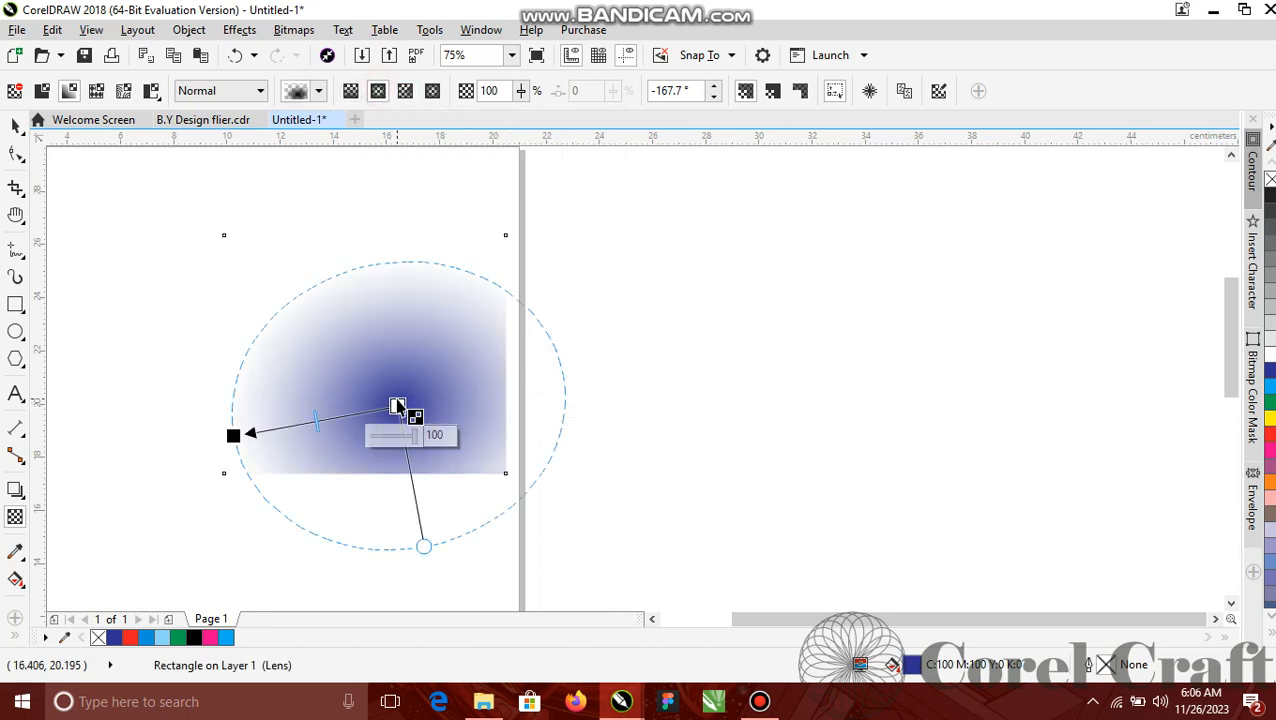
drag(397, 400, 398, 267)
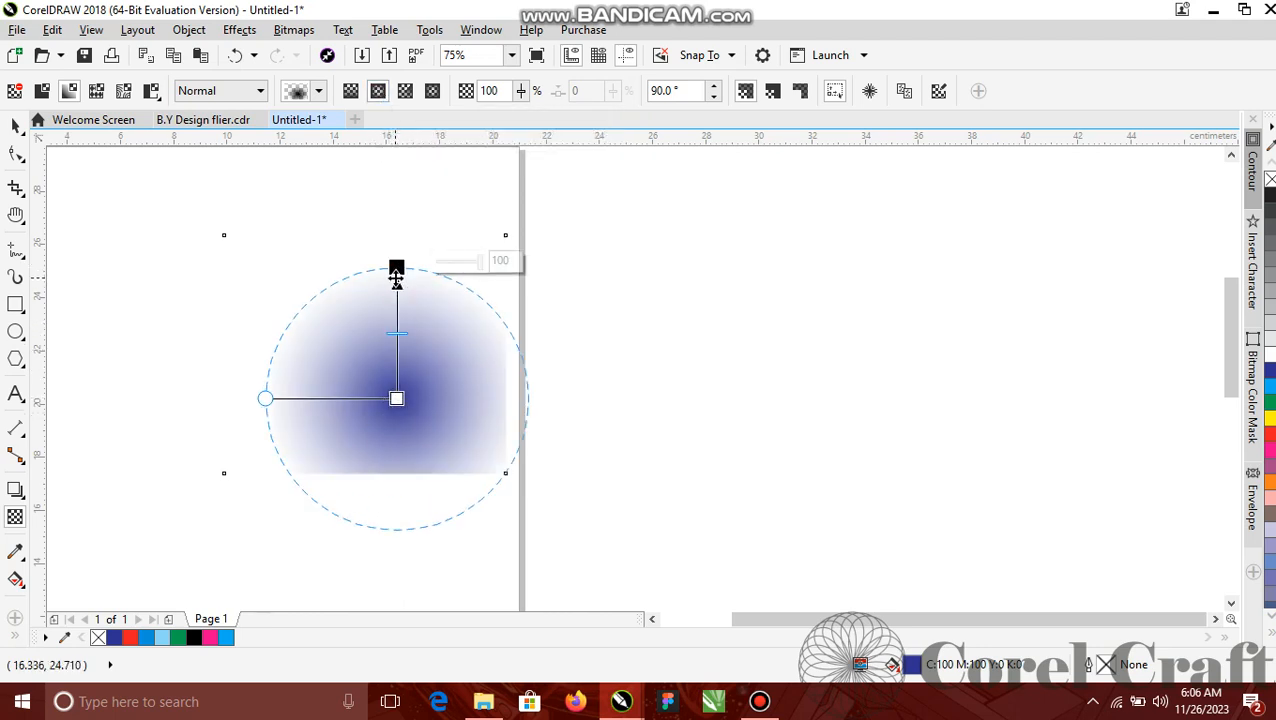
drag(398, 397, 487, 447)
drag(396, 268, 360, 261)
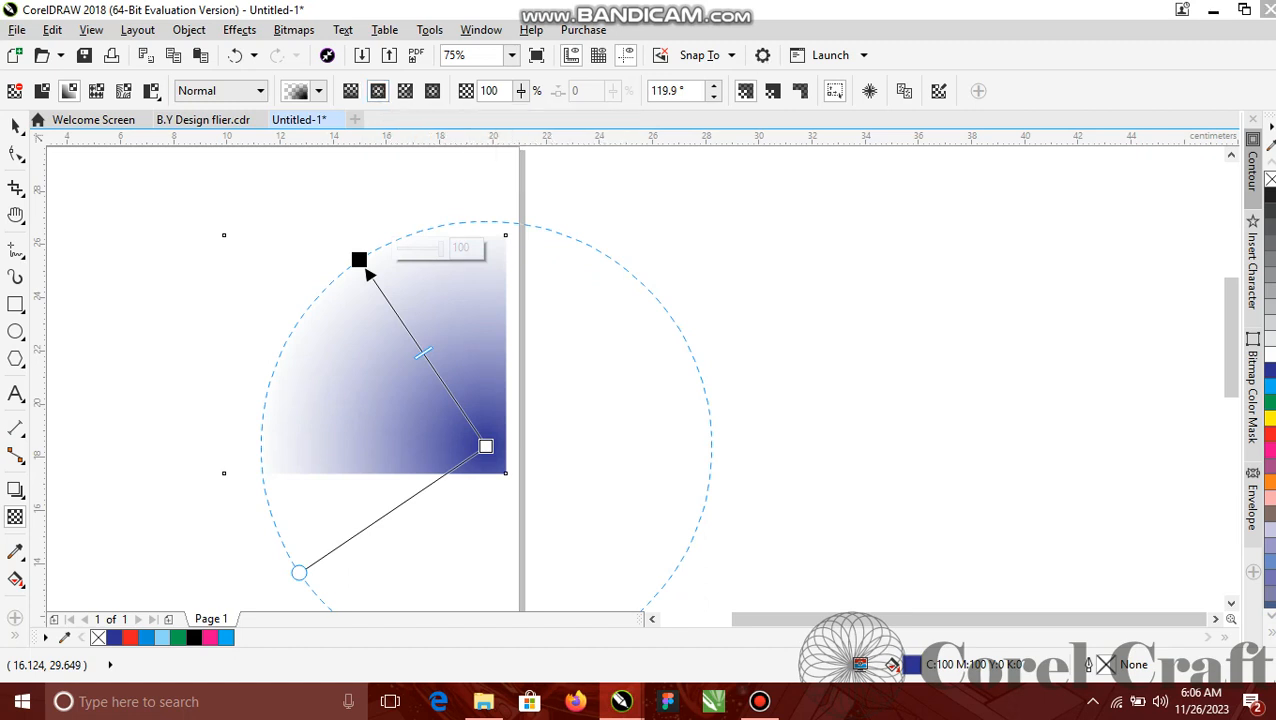
Step: Shift the elliptical transparency's opaque centre back towards the rectangle's middle, stretch its fade to the upper left, and nudge the centre down and right
drag(364, 265, 310, 240)
mouse_move(423, 371)
mouse_down()
mouse_move(279, 293)
mouse_move(243, 224)
mouse_move(309, 286)
mouse_move(295, 260)
mouse_up()
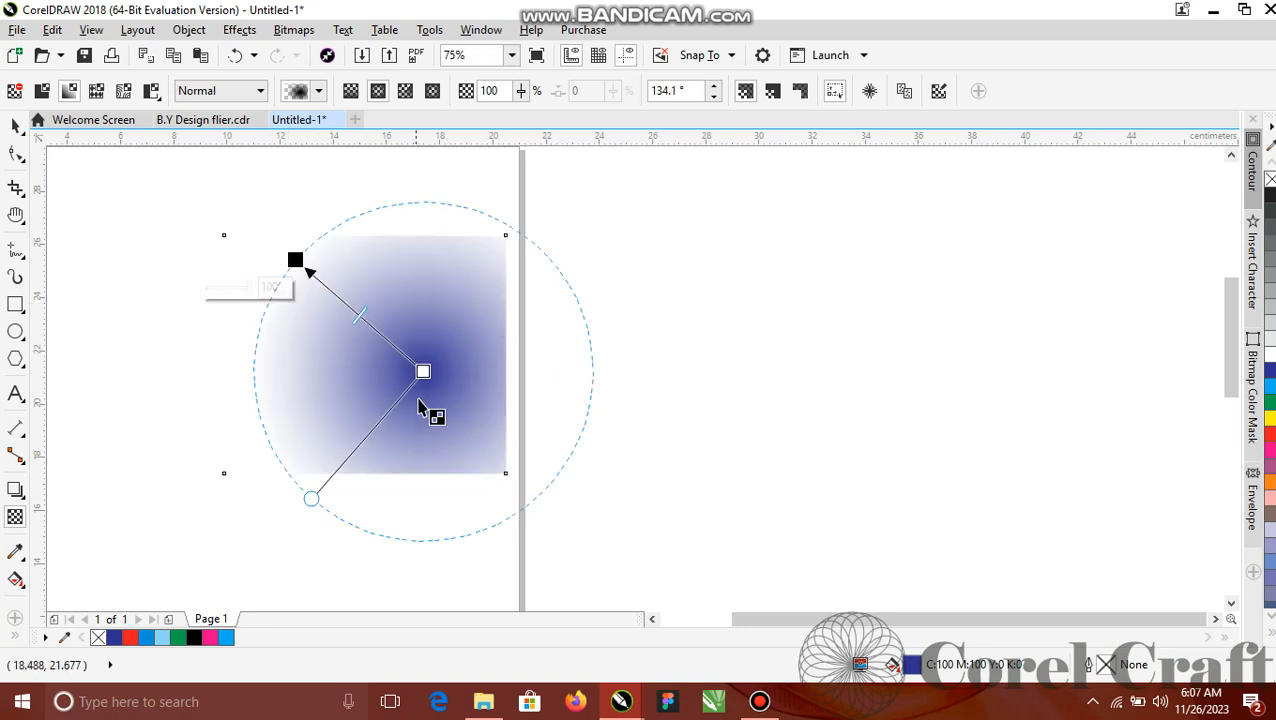
drag(423, 371, 452, 404)
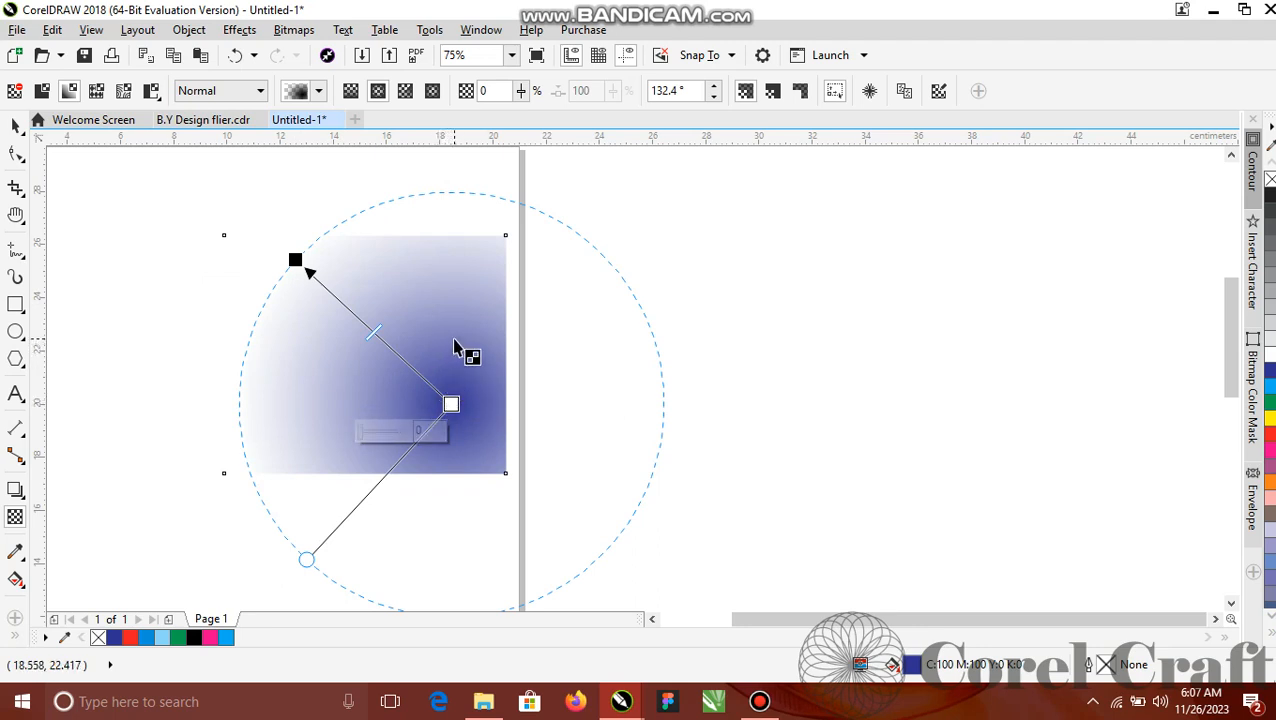
Step: Delete the blue rectangle and draw a new unfilled one about 11.8 cm wide and 12.2 cm high, overlapping the page's right edge
click(16, 124)
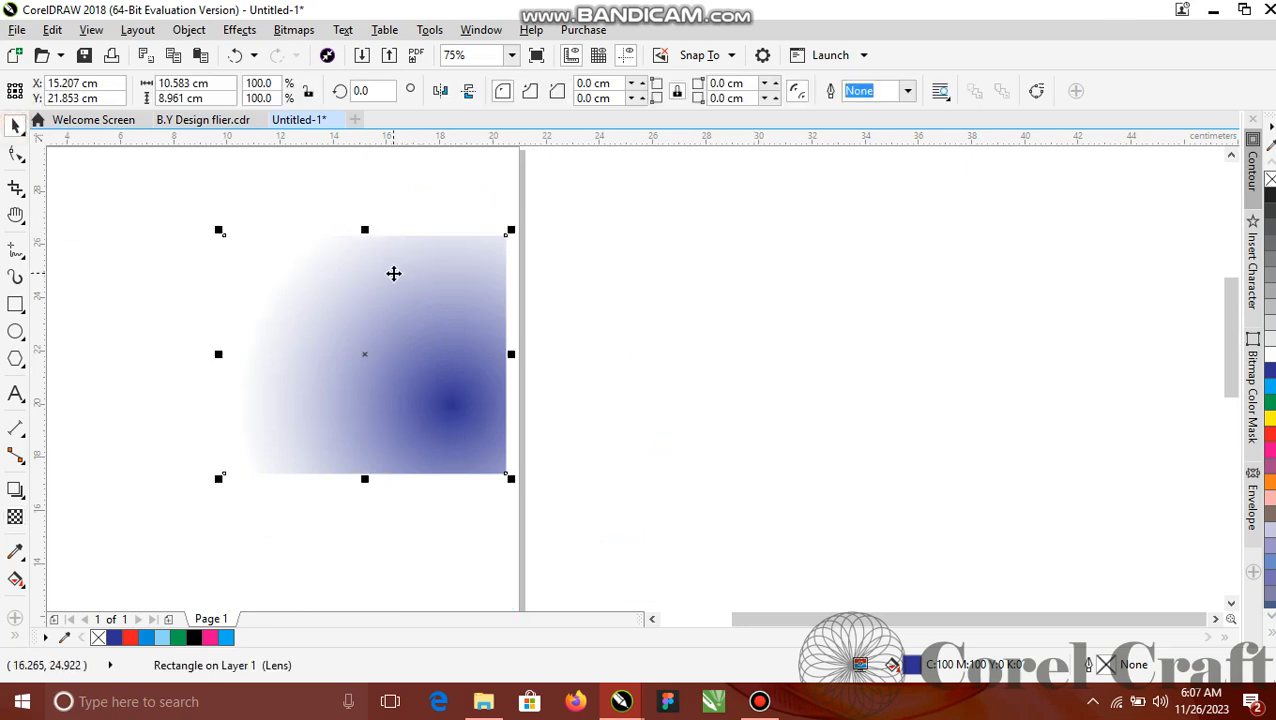
key(Delete)
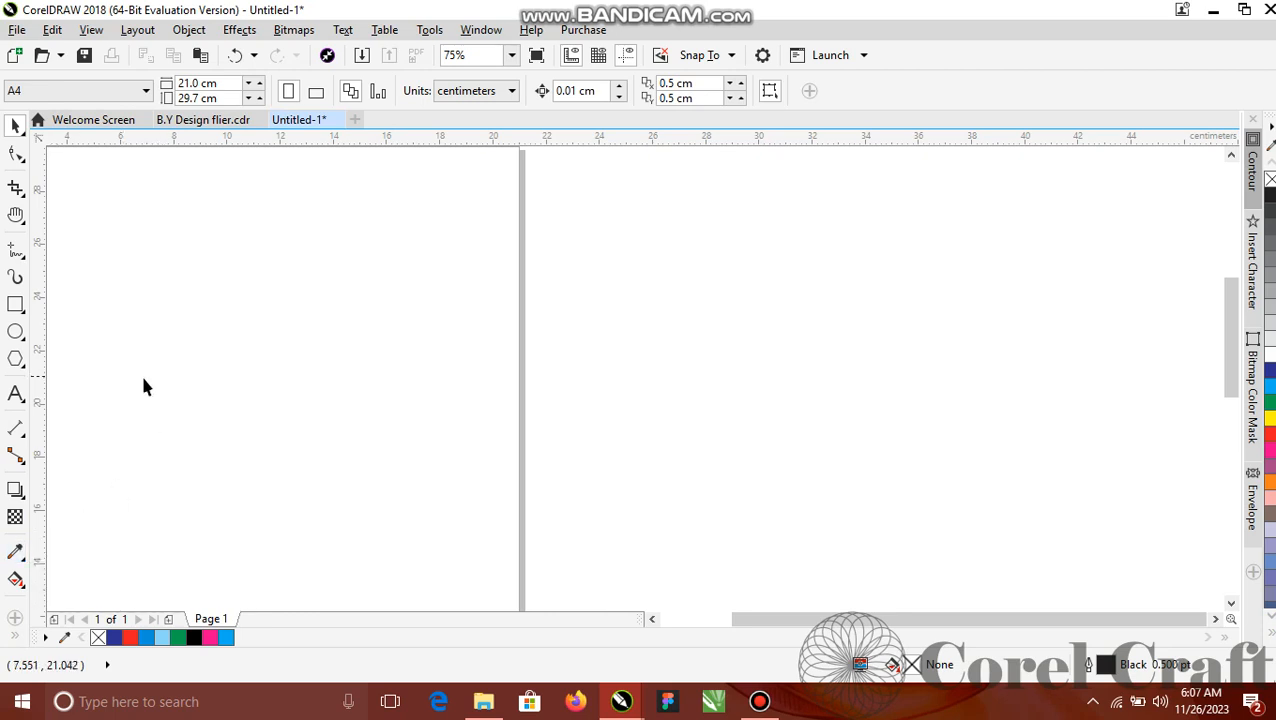
click(15, 303)
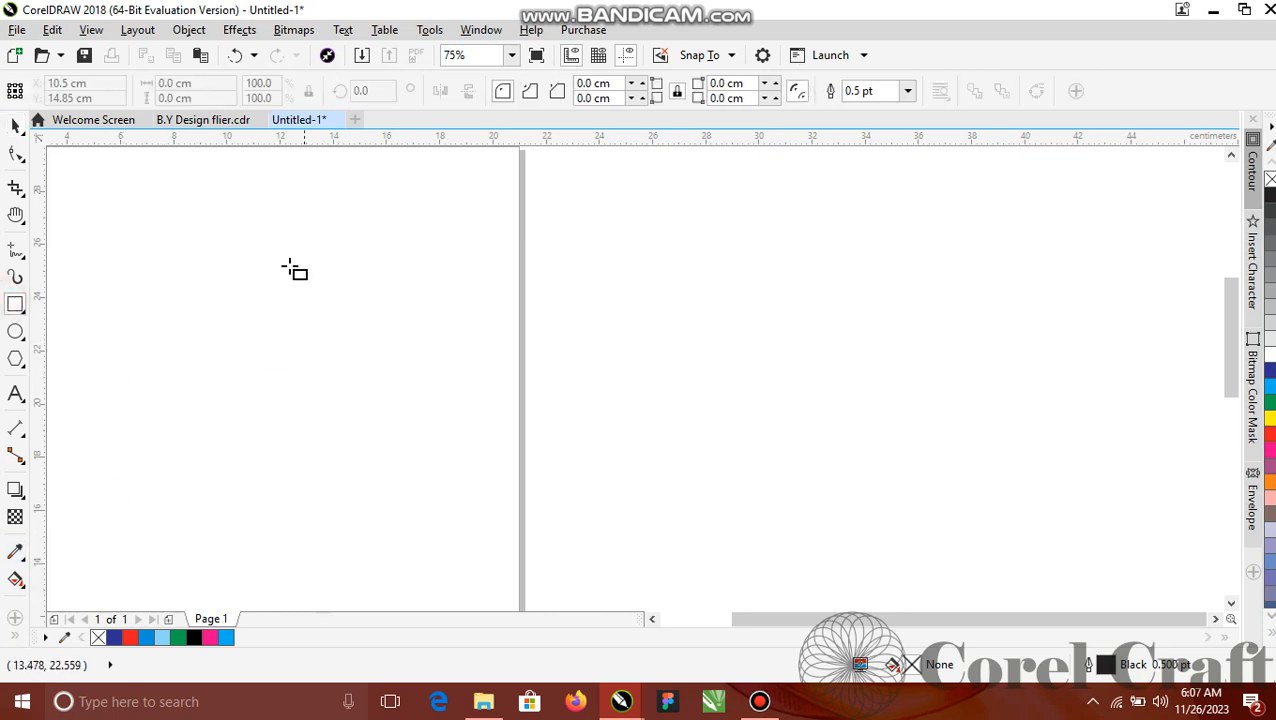
drag(228, 217, 542, 547)
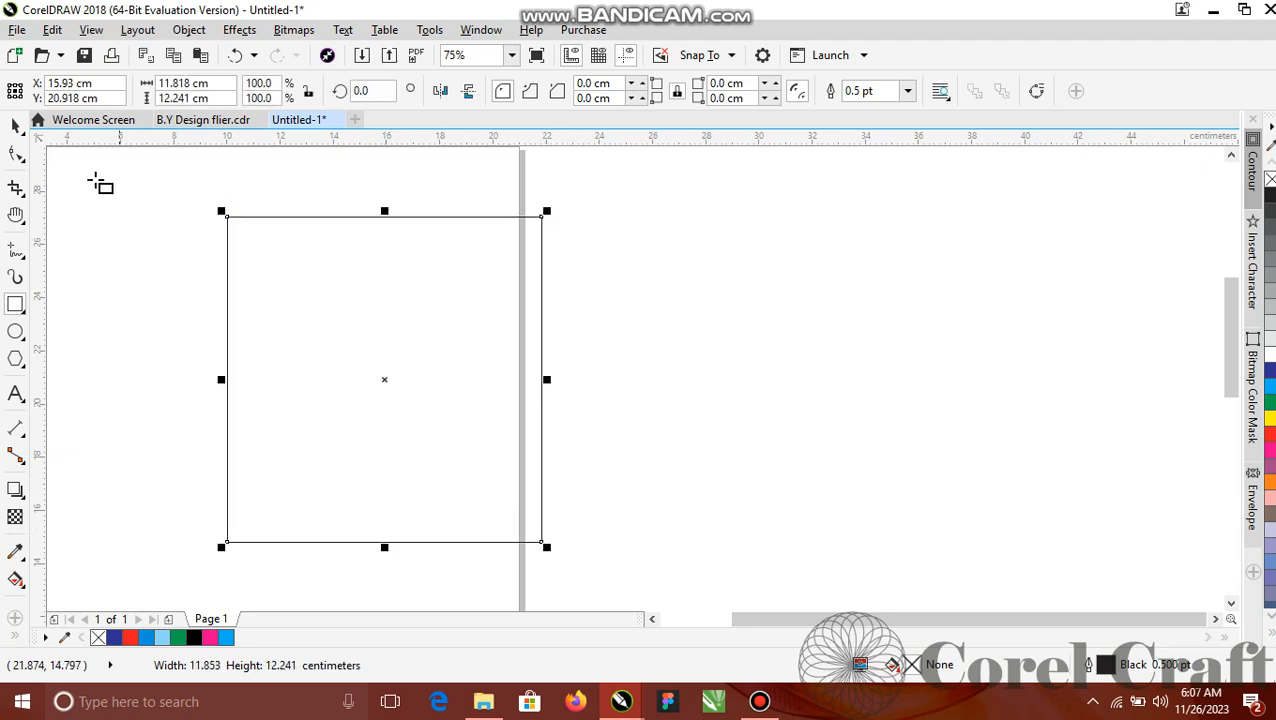
click(16, 123)
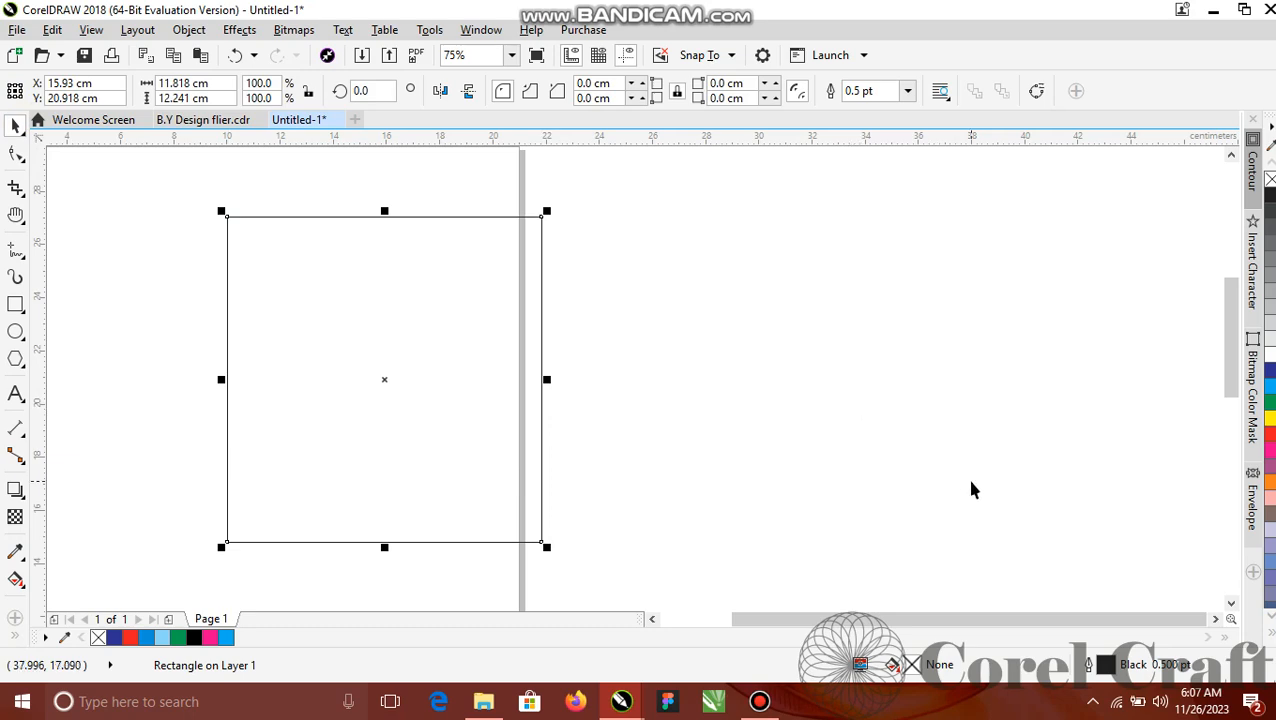
click(703, 444)
click(480, 391)
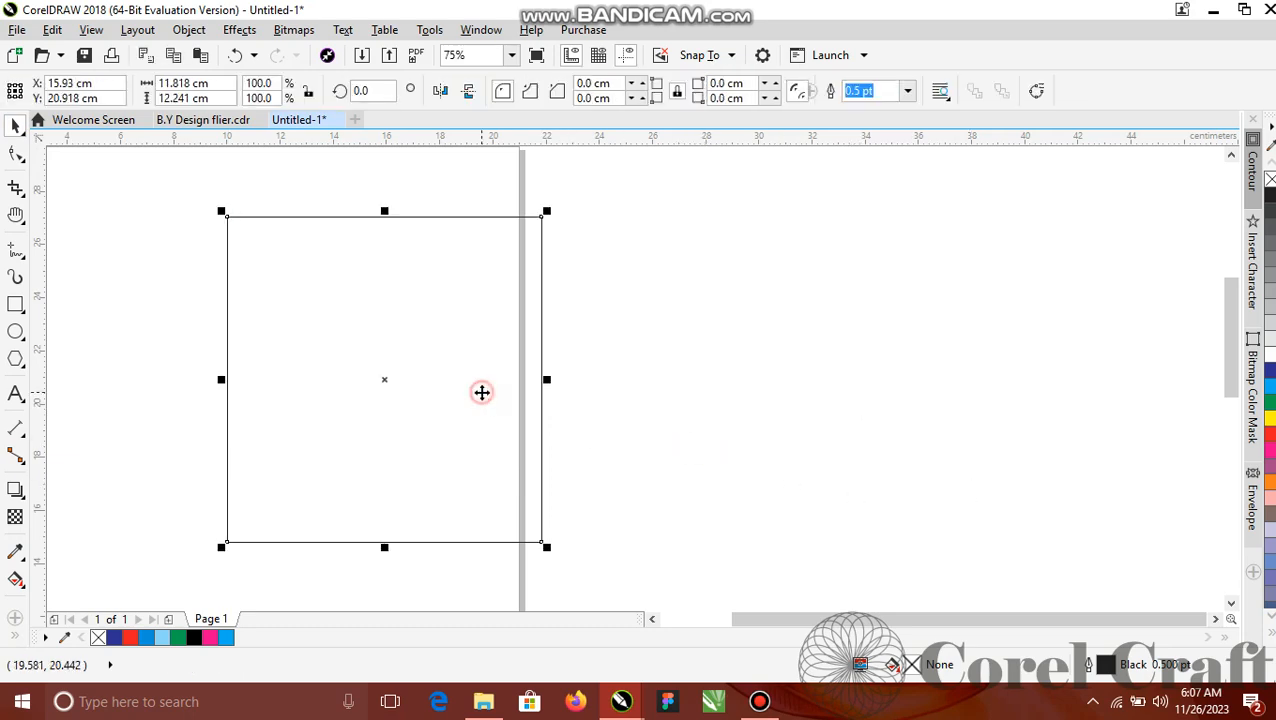
Step: Import the pastries-3-scaled image from the desktop and place it to the right of the new rectangle
click(1274, 711)
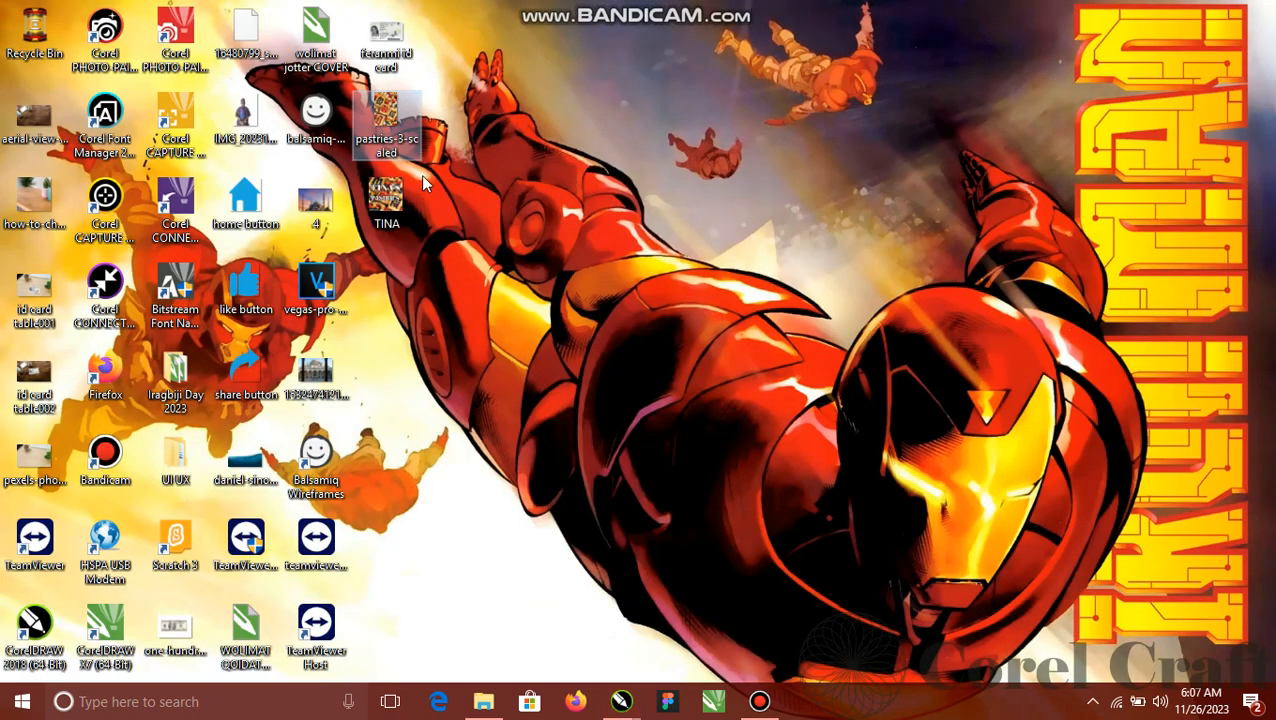
click(622, 701)
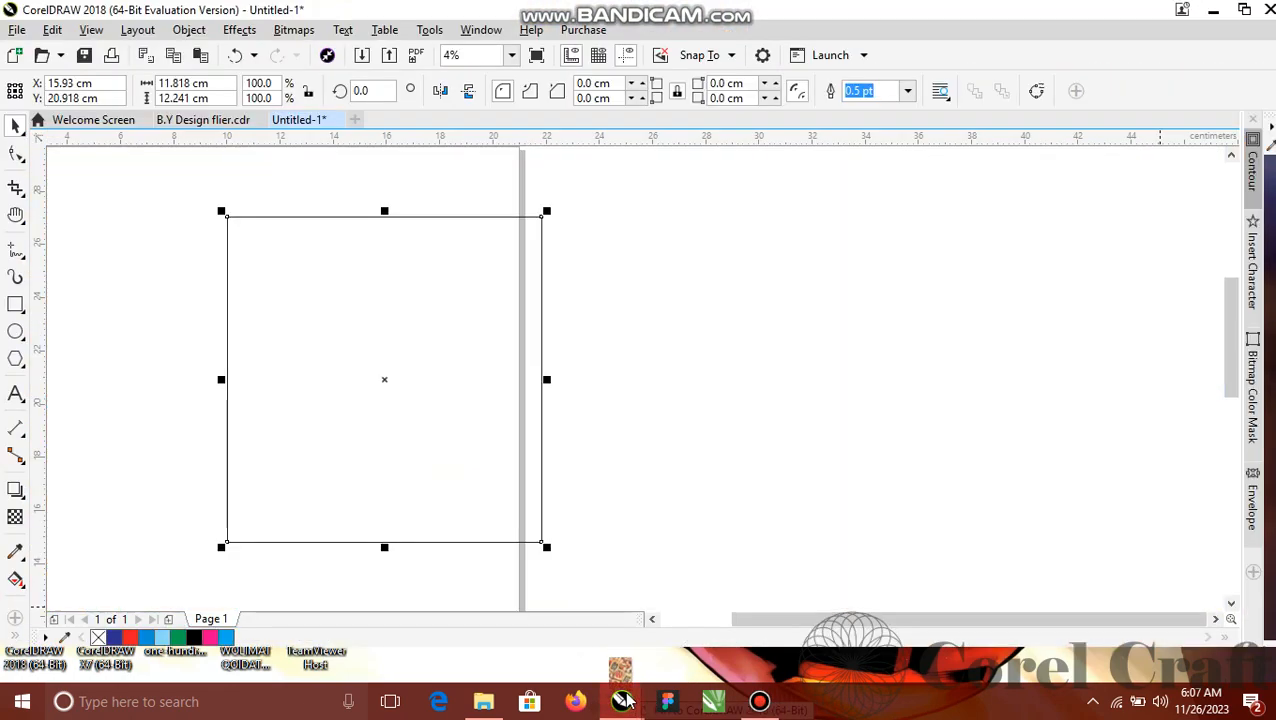
drag(626, 701, 695, 339)
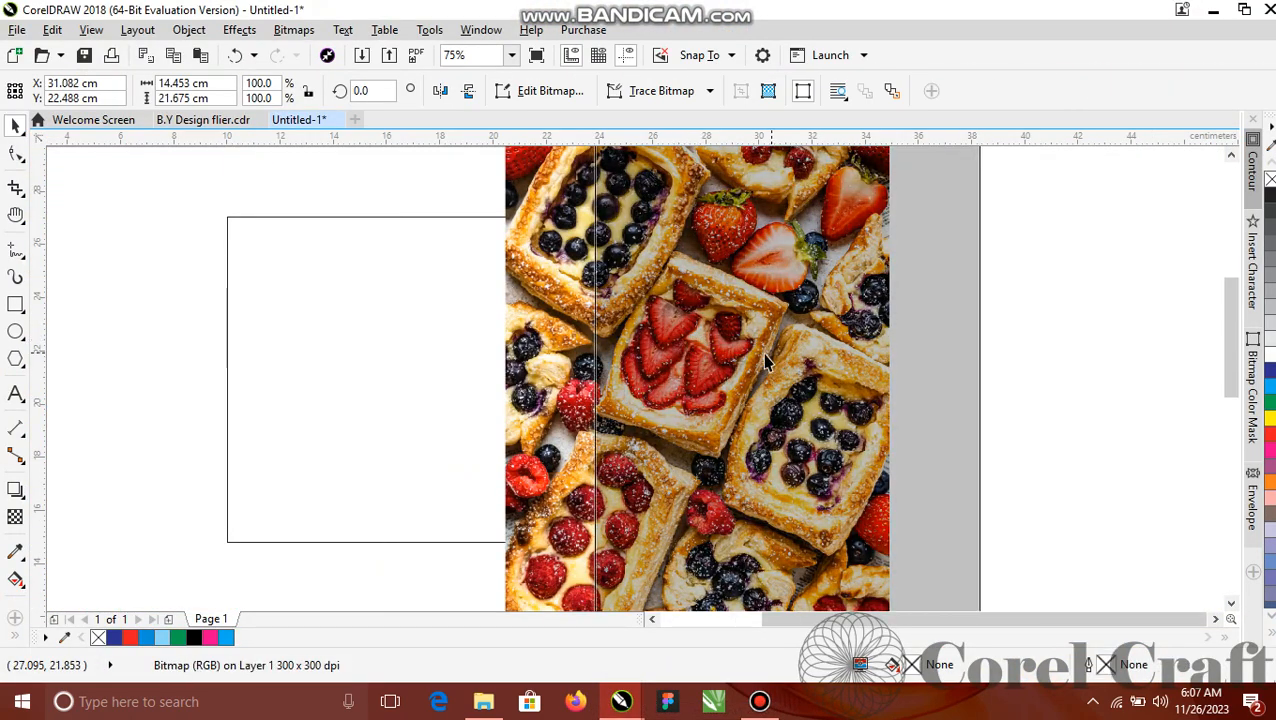
scroll(763, 339, up, 2)
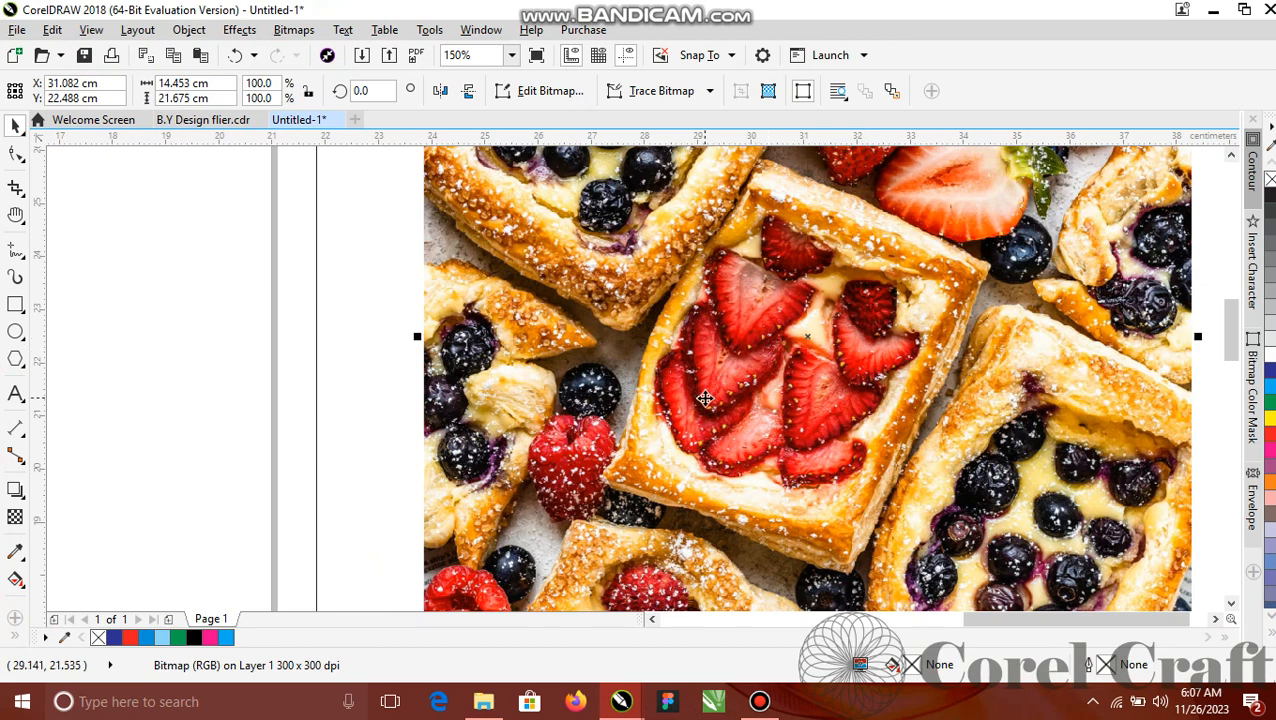
scroll(705, 398, down, 2)
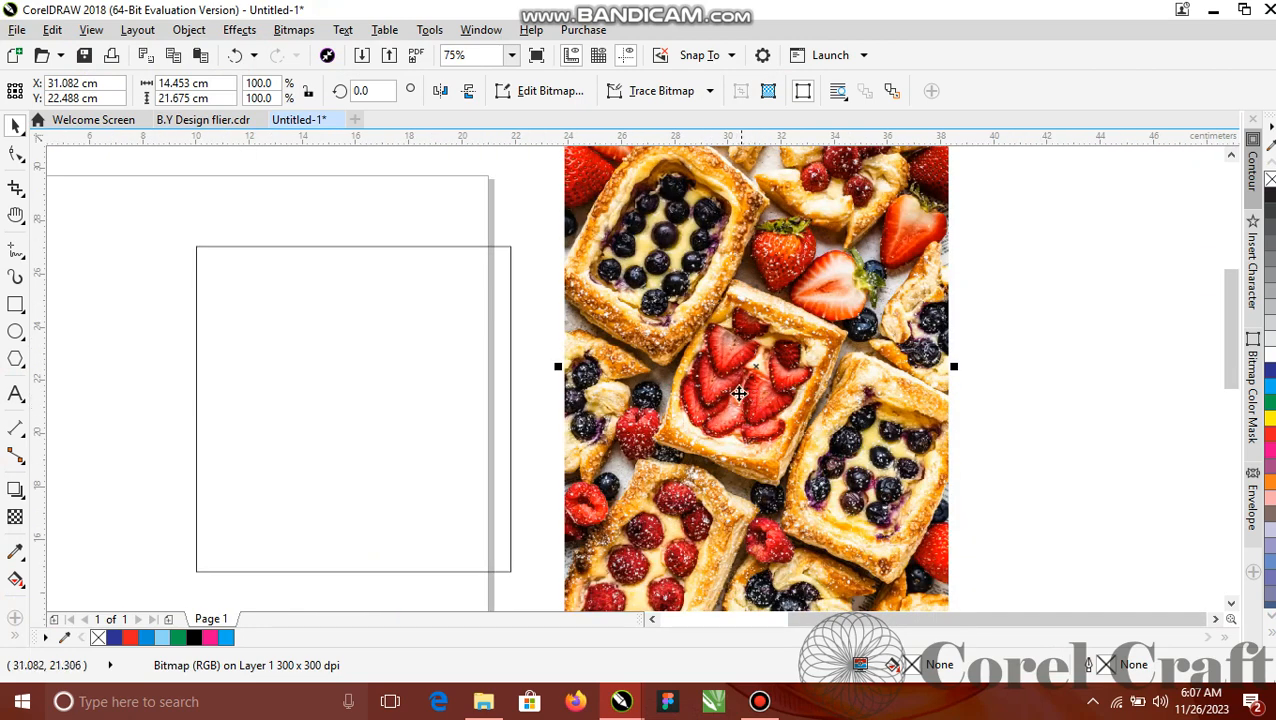
scroll(727, 380, up, 2)
scroll(242, 414, down, 2)
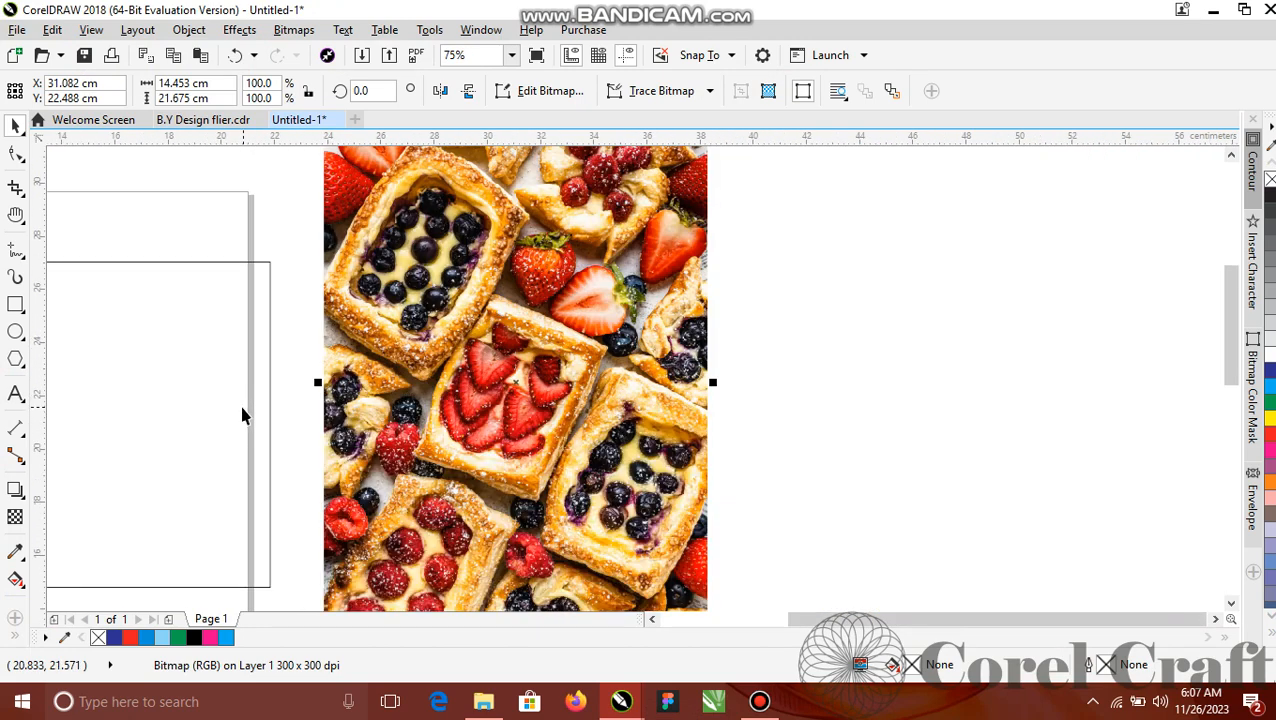
Step: Sample the red of a strawberry in the pastry image with the Color Eyedropper and fill the empty rectangle with it
click(124, 376)
click(651, 620)
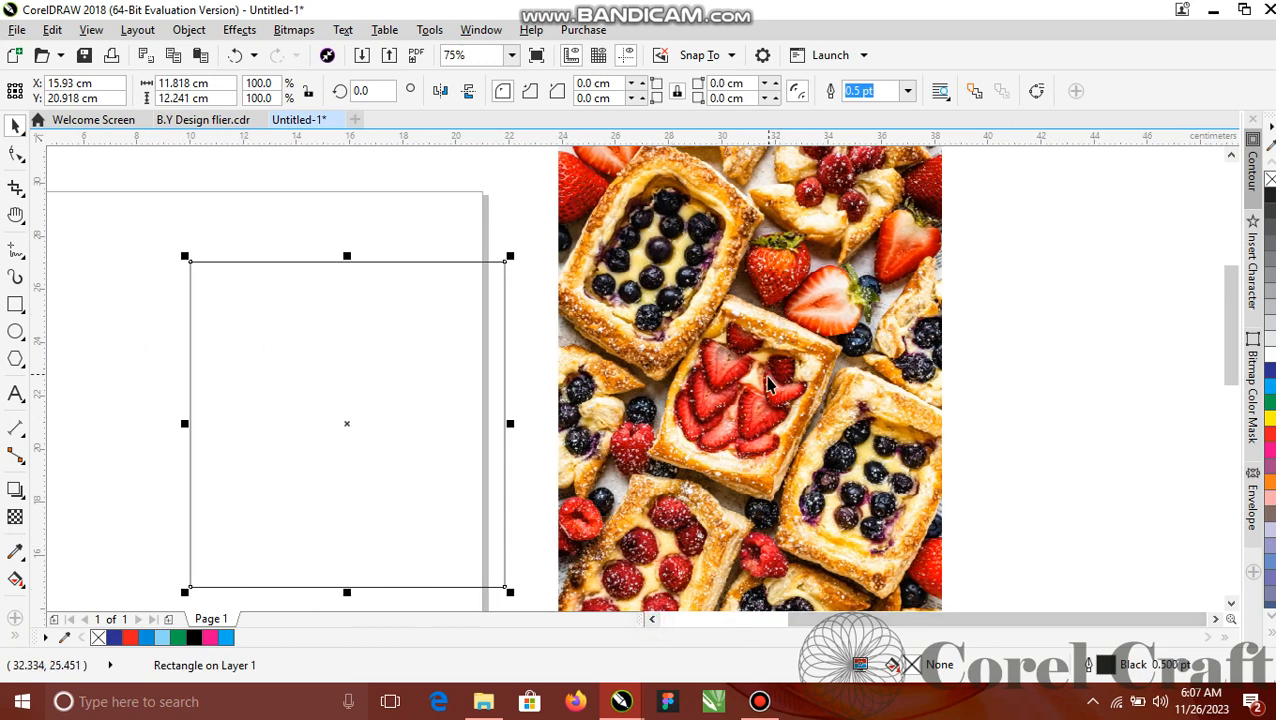
click(982, 310)
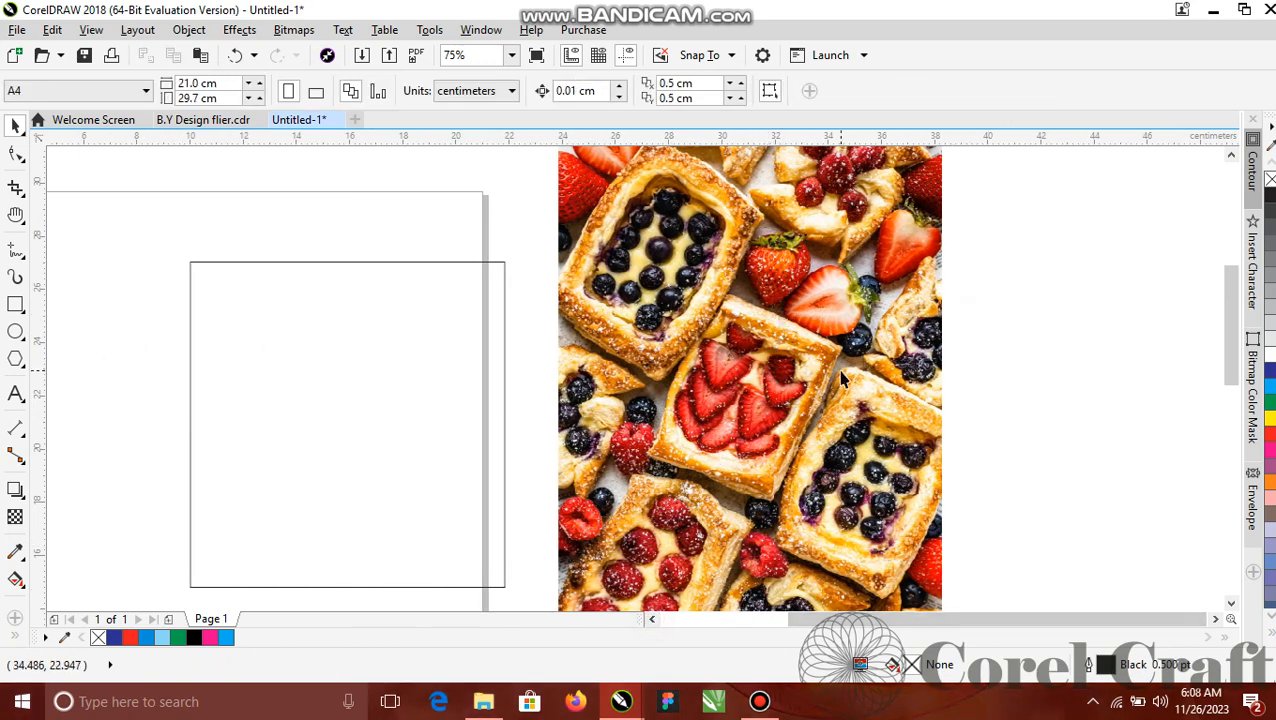
click(14, 553)
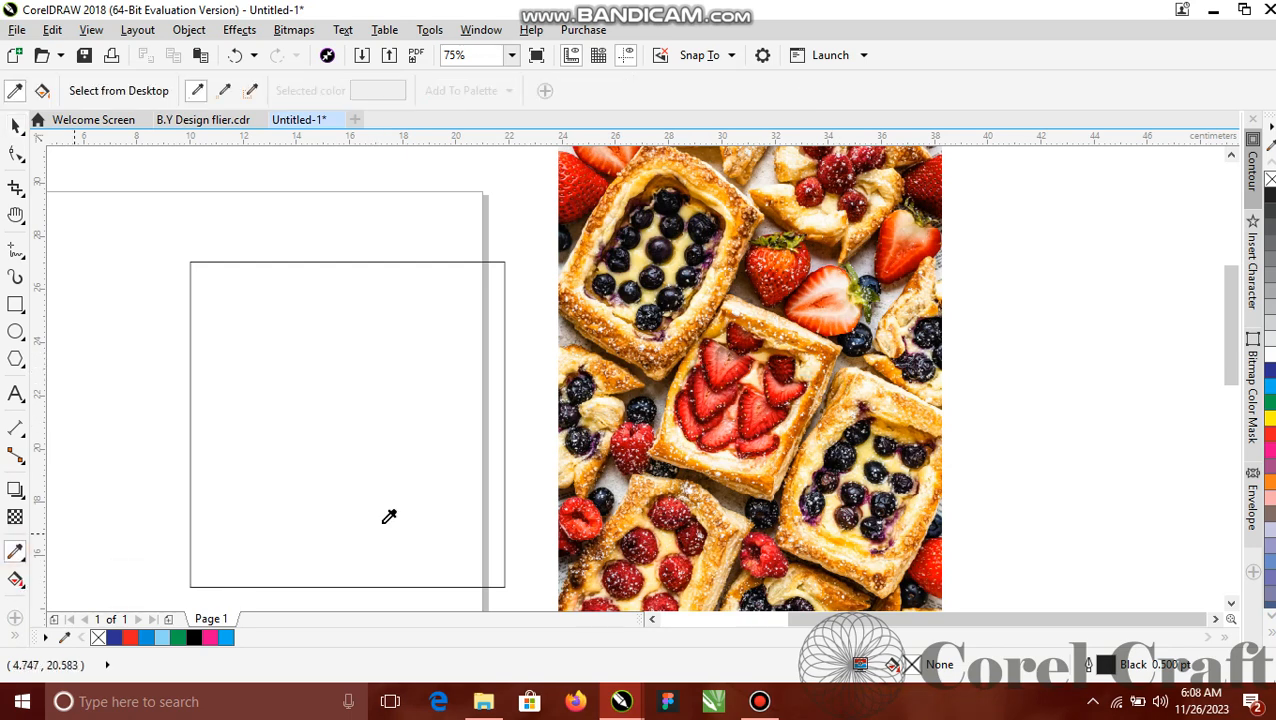
click(737, 372)
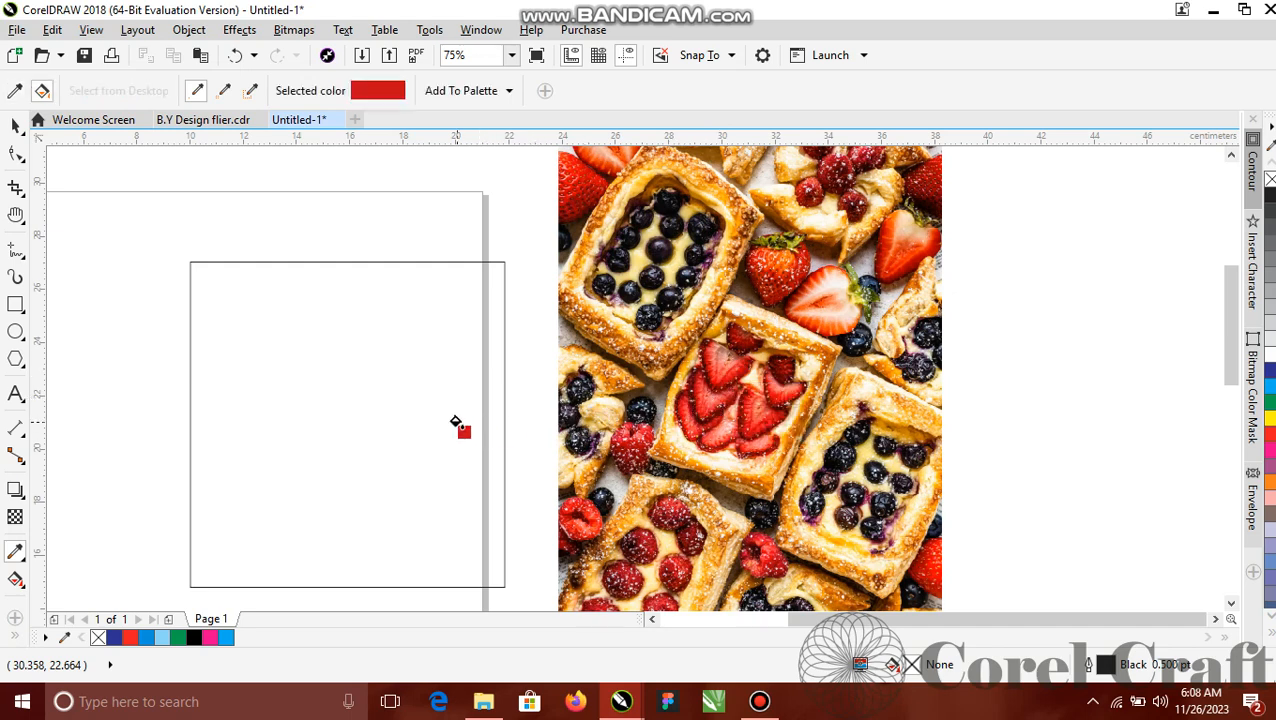
click(431, 421)
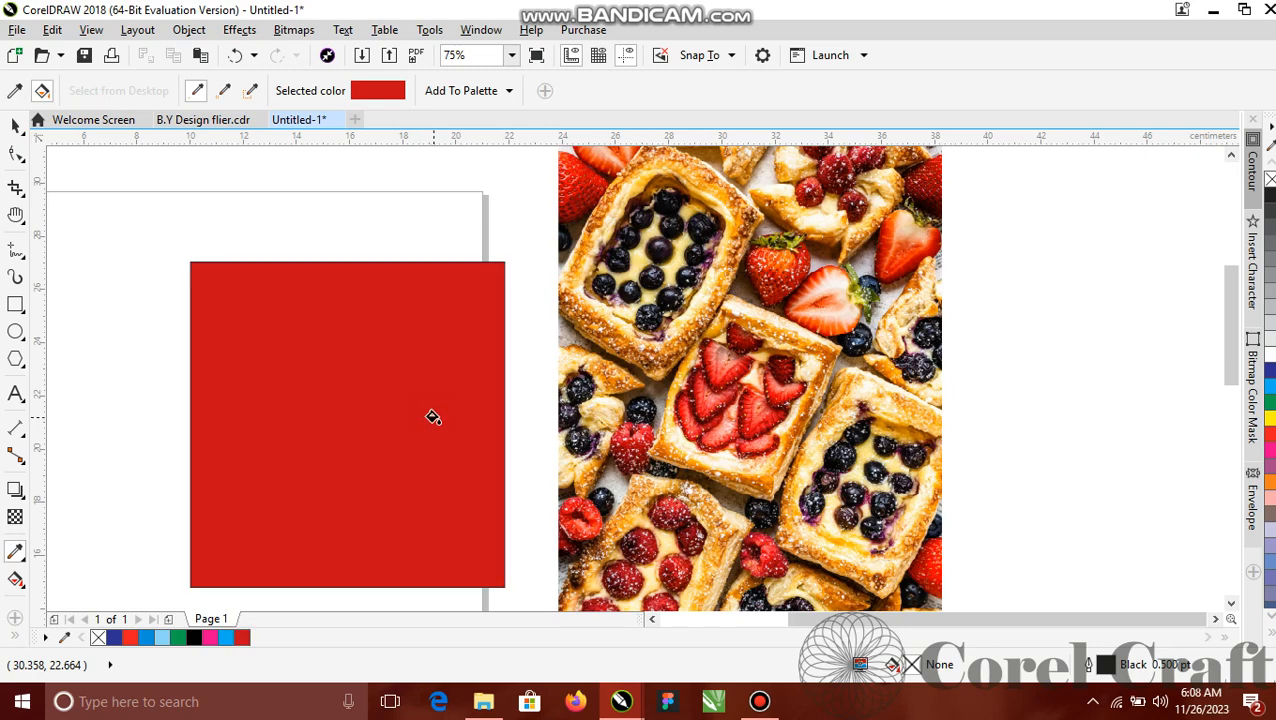
click(15, 125)
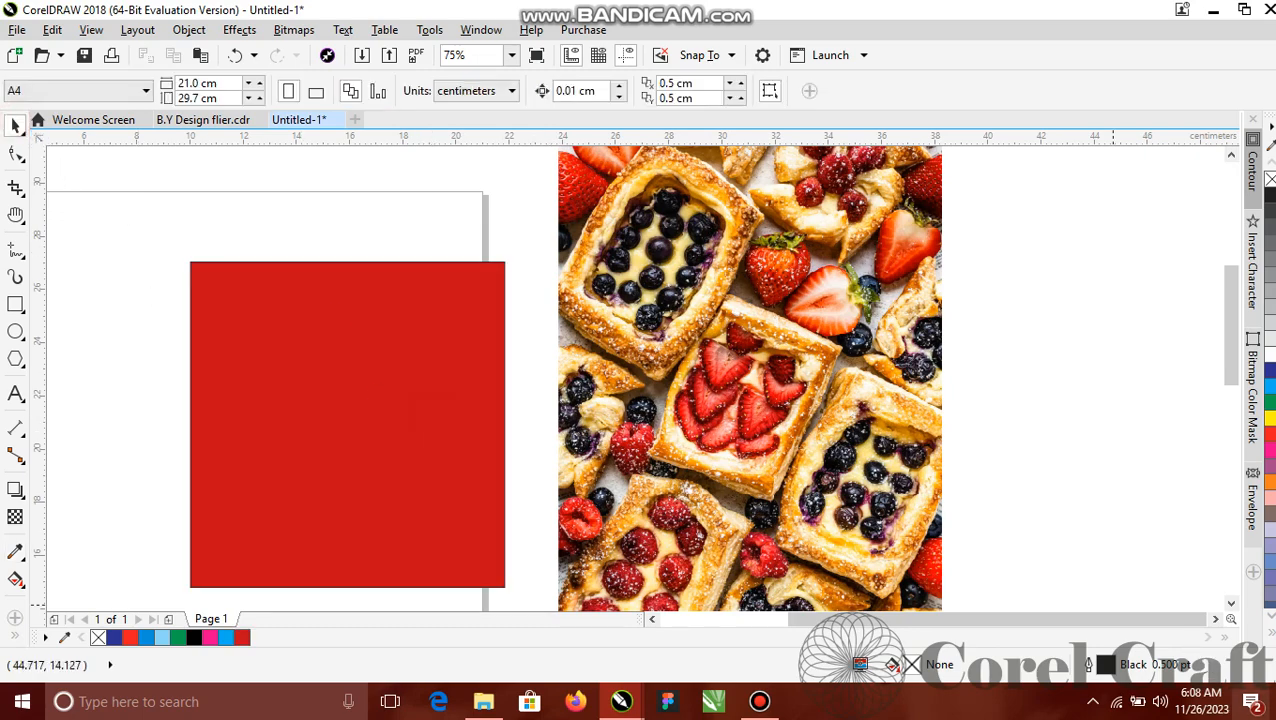
Step: Import the aerial-view wooden desk photo from the desktop, enlarge it to about 19.9 by 12.5 cm, and position it over the pastry image
click(1255, 708)
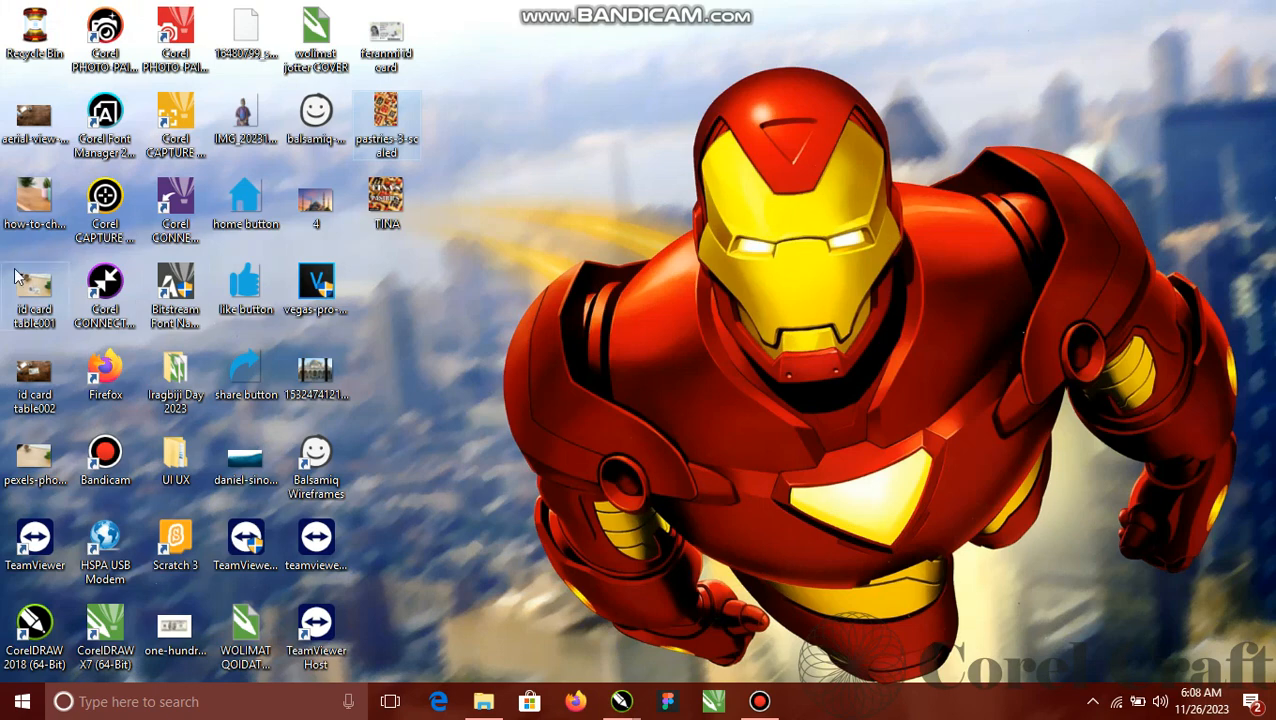
drag(33, 118, 725, 376)
drag(795, 418, 1050, 566)
drag(655, 320, 520, 236)
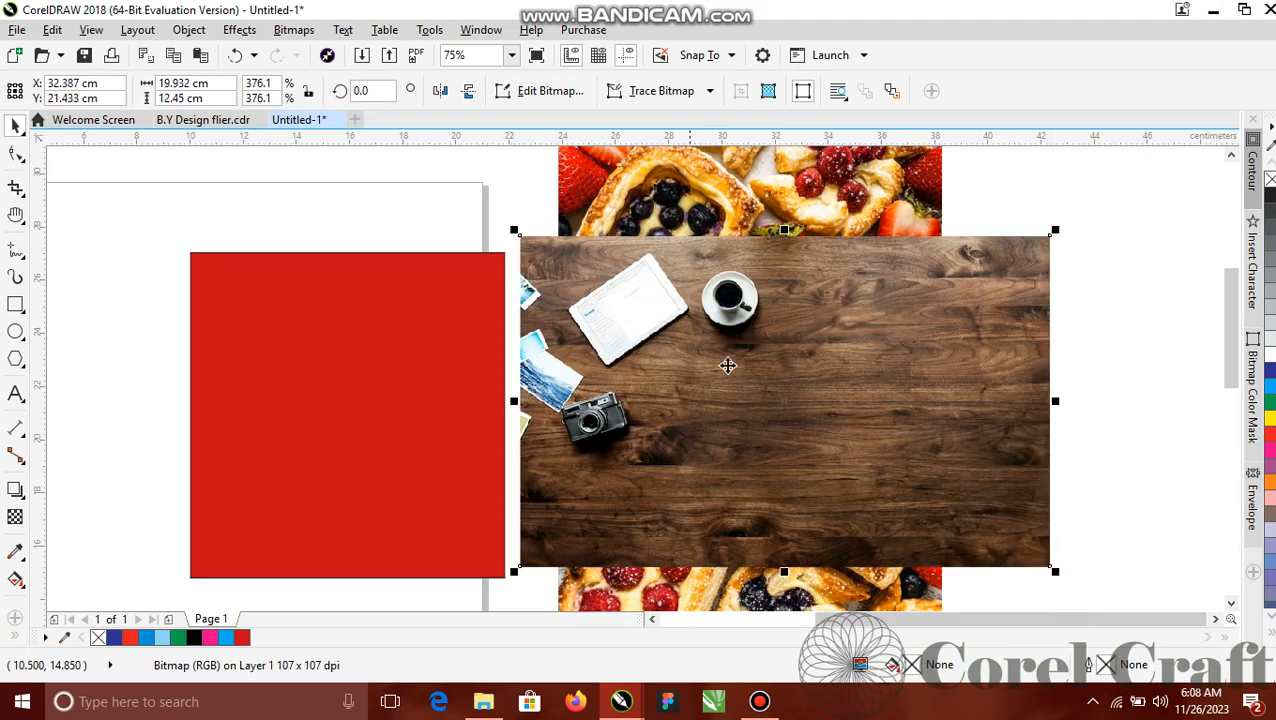
drag(678, 412, 670, 383)
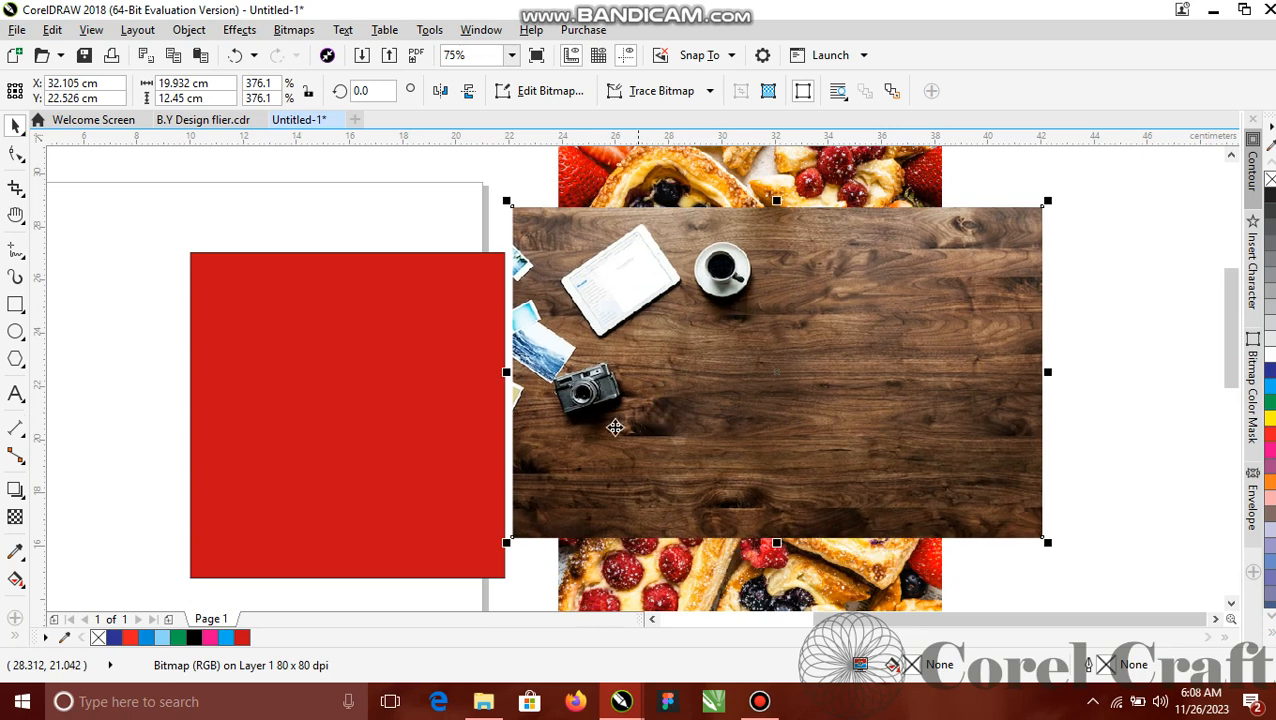
Step: Sample a brown wood tone from the desk photo with the Color Eyedropper and fill the red rectangle with it
click(451, 440)
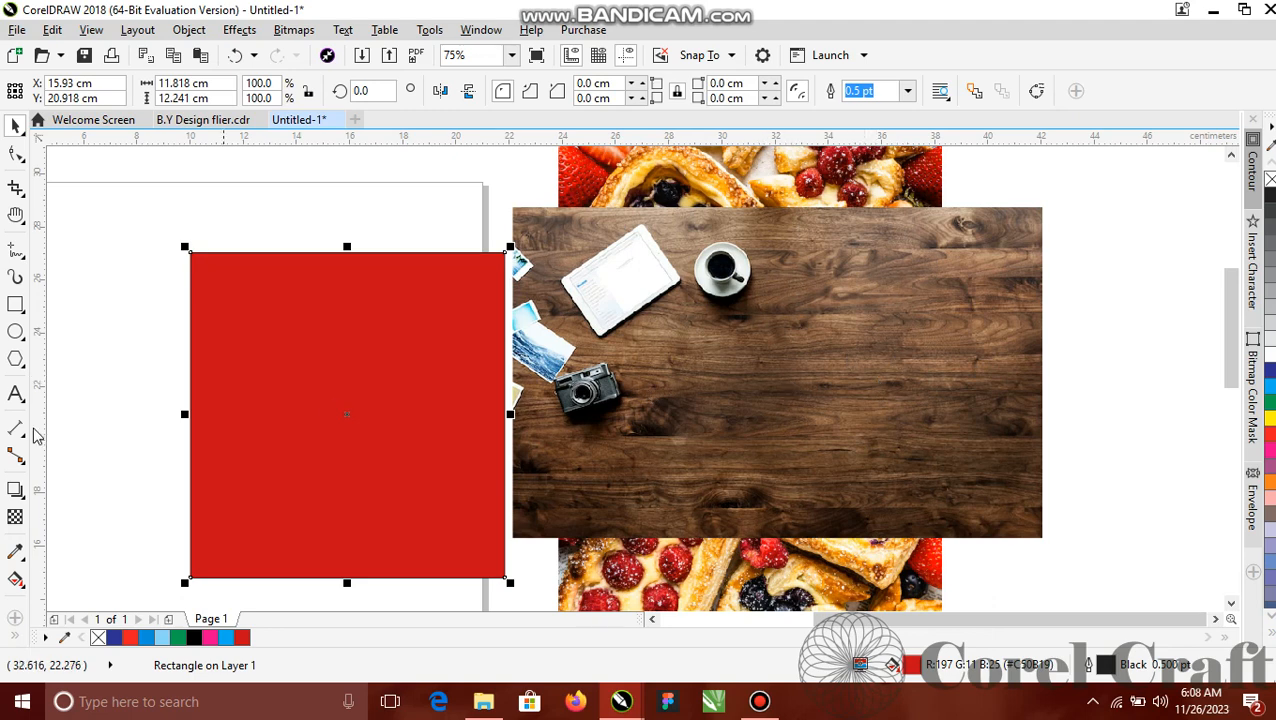
click(15, 553)
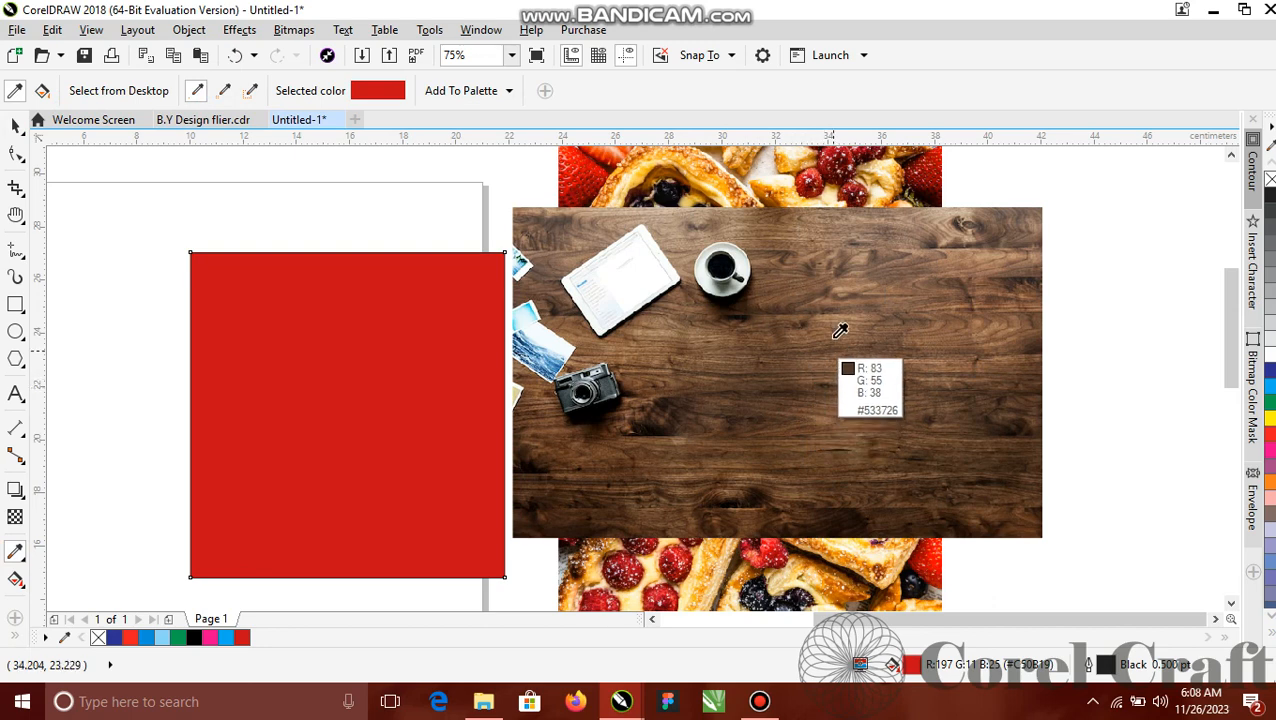
click(866, 294)
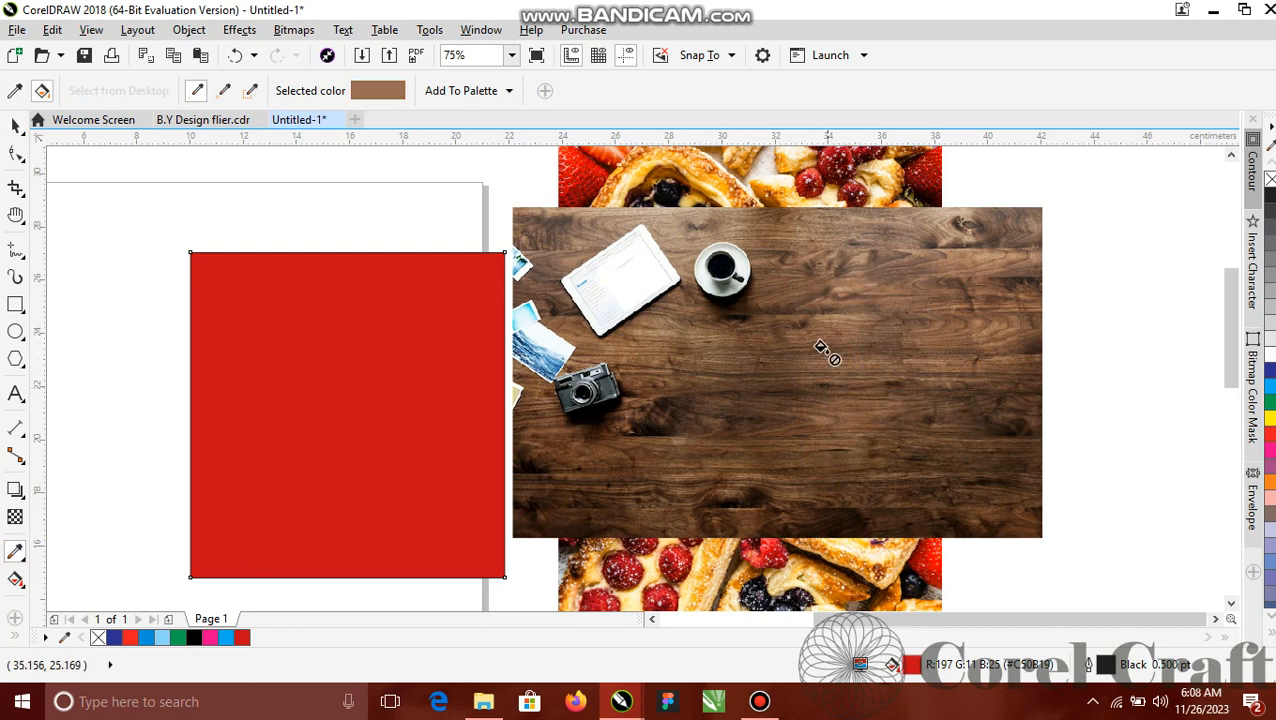
click(454, 461)
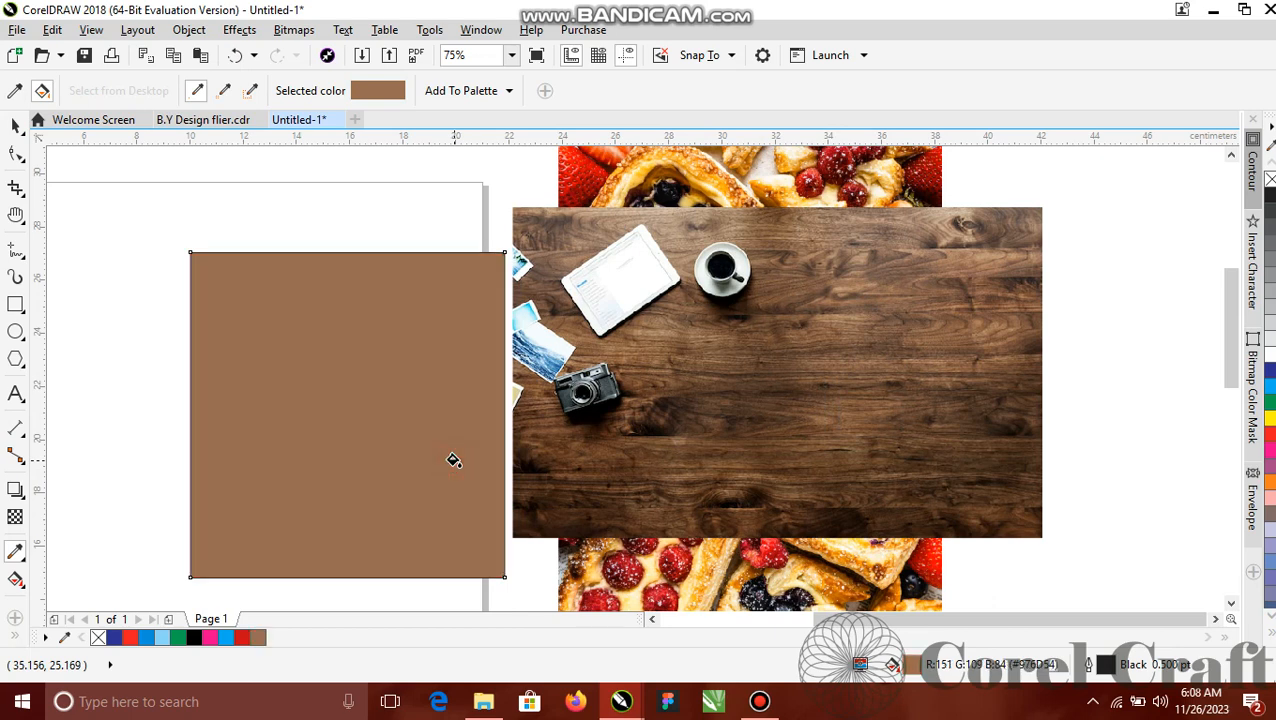
Step: Delete the brown rectangle, the wooden desk photo and the pastry image
click(16, 125)
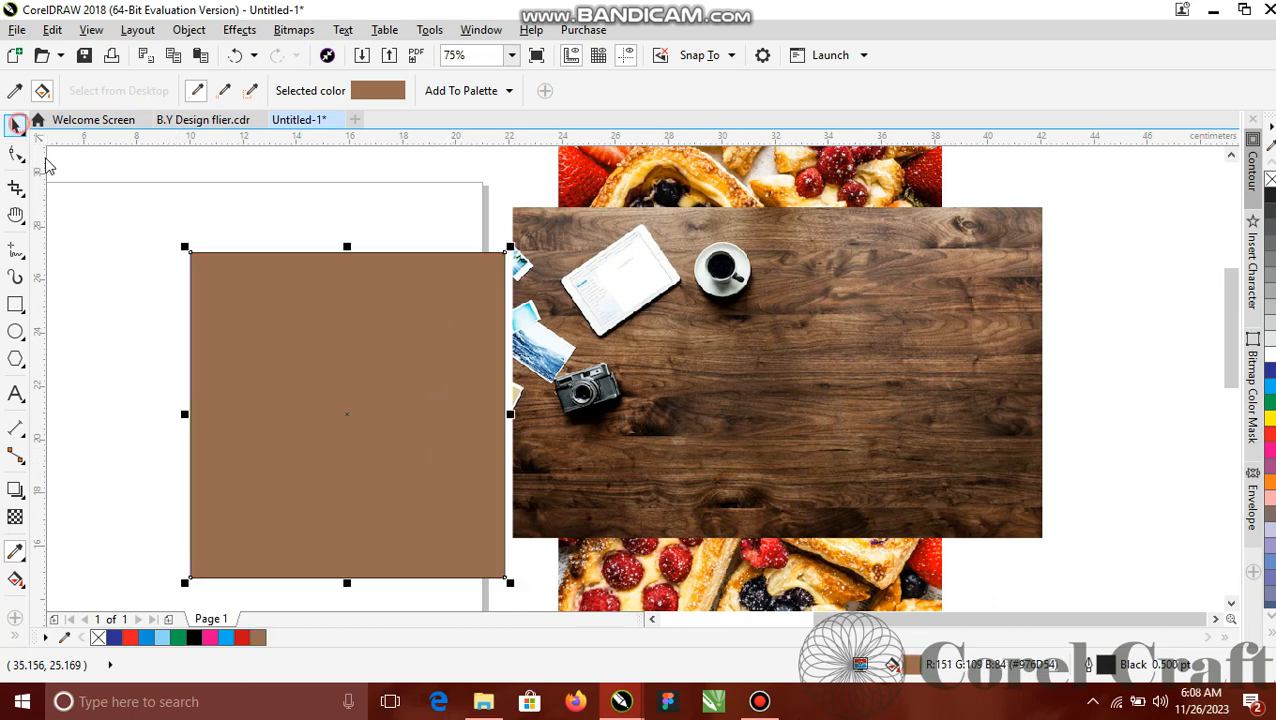
drag(352, 499, 717, 478)
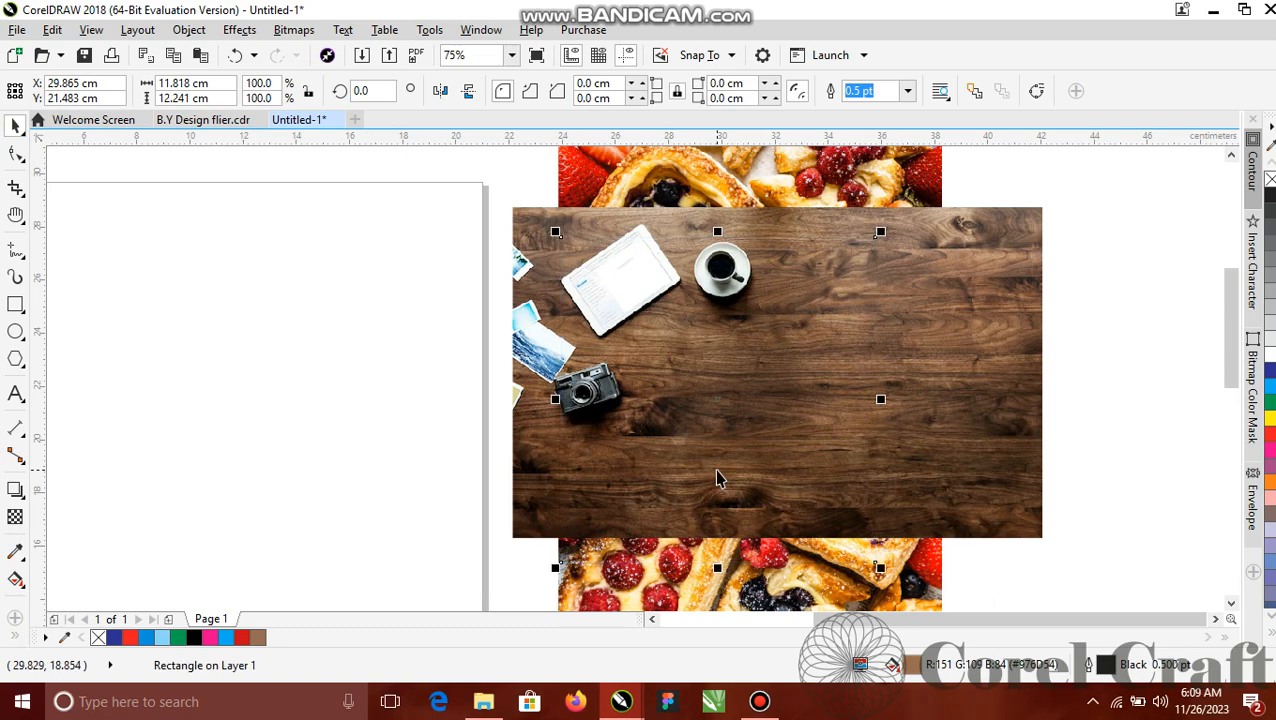
key(Delete)
click(823, 338)
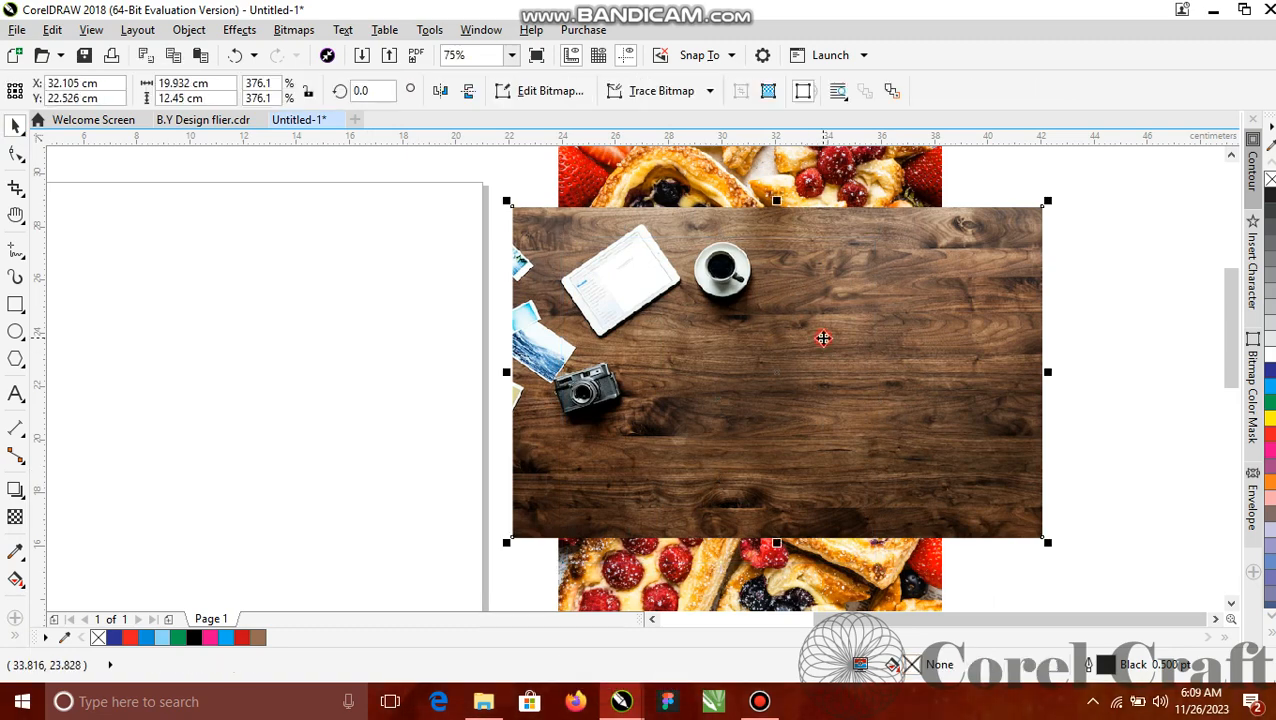
key(Delete)
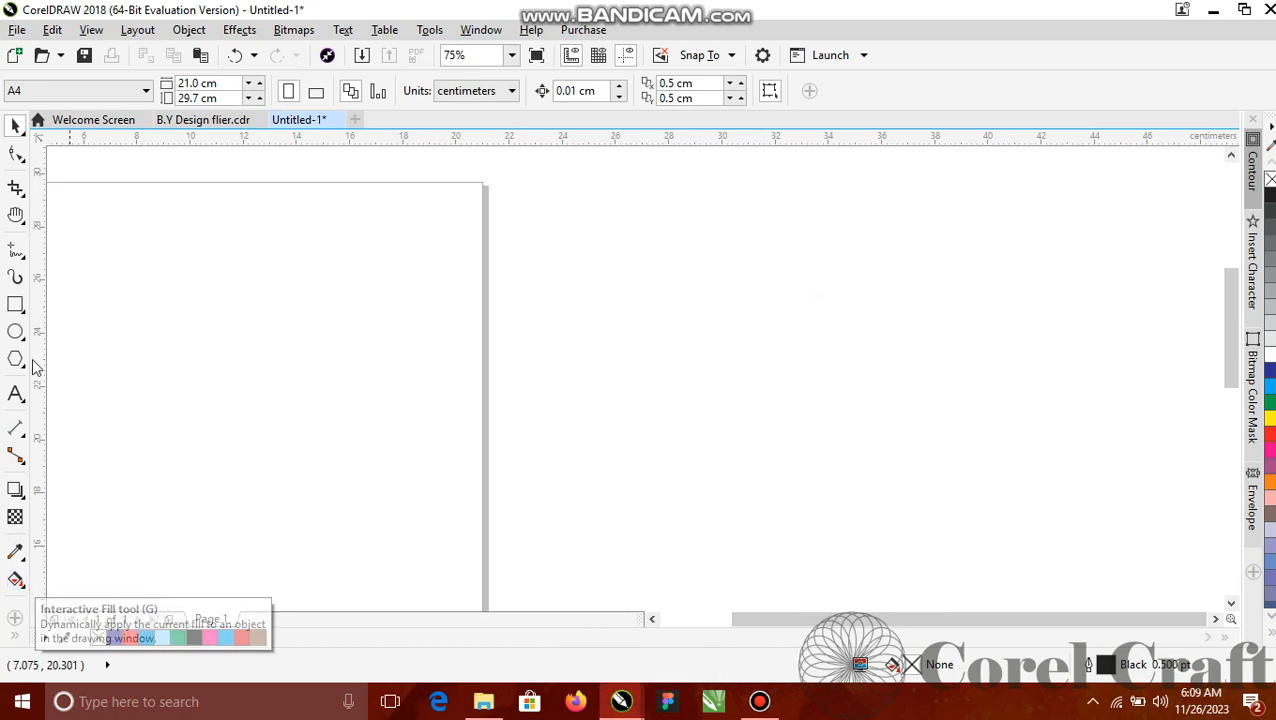
Step: Draw an unfilled rectangle about 7.4 cm wide and 10.3 cm high and centre it on the page
click(15, 305)
drag(284, 259, 482, 535)
click(12, 128)
drag(427, 361, 401, 350)
key(p)
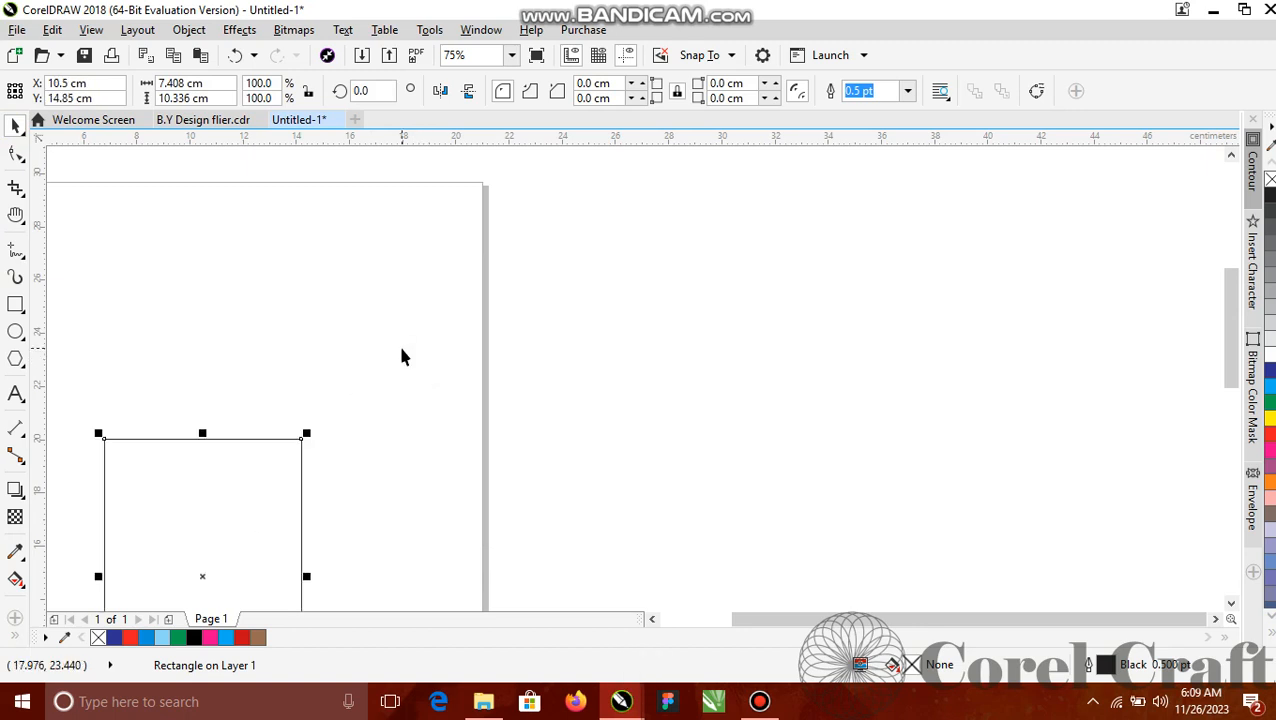
Step: Apply a uniform fill to the centred rectangle with the Interactive Fill tool, trying green and settling on magenta
scroll(462, 400, down, 2)
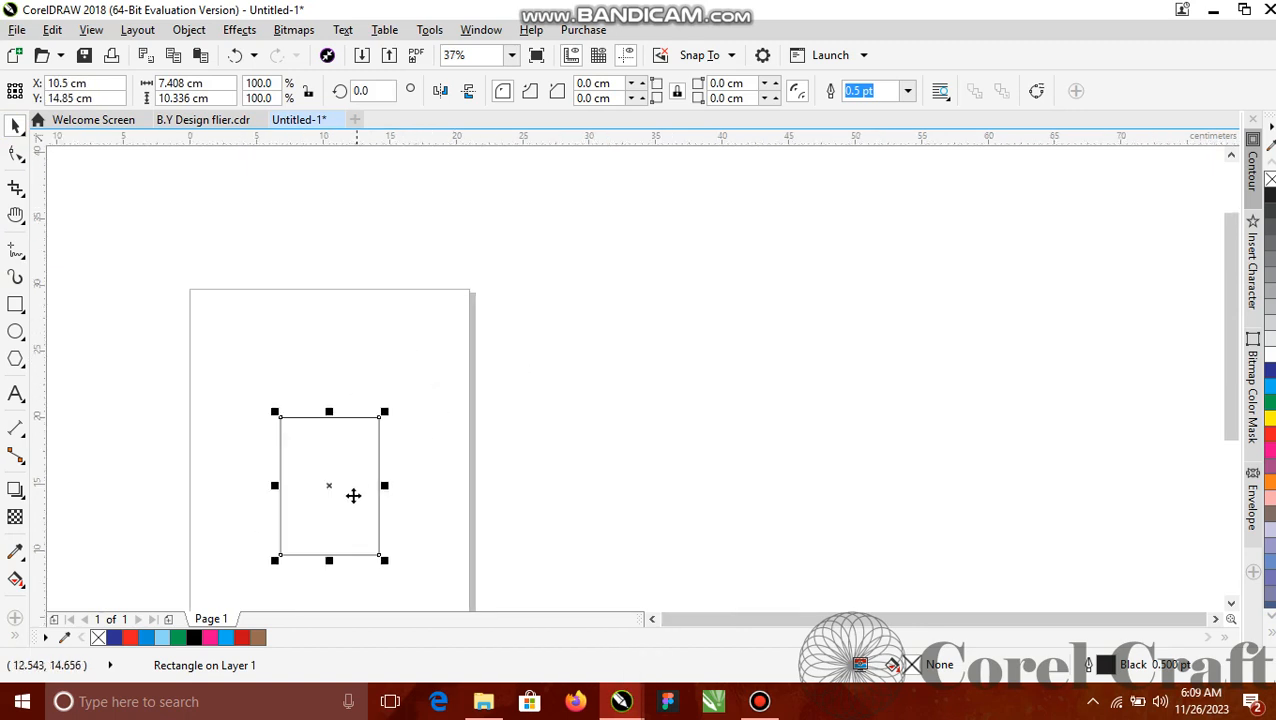
scroll(344, 509, up, 2)
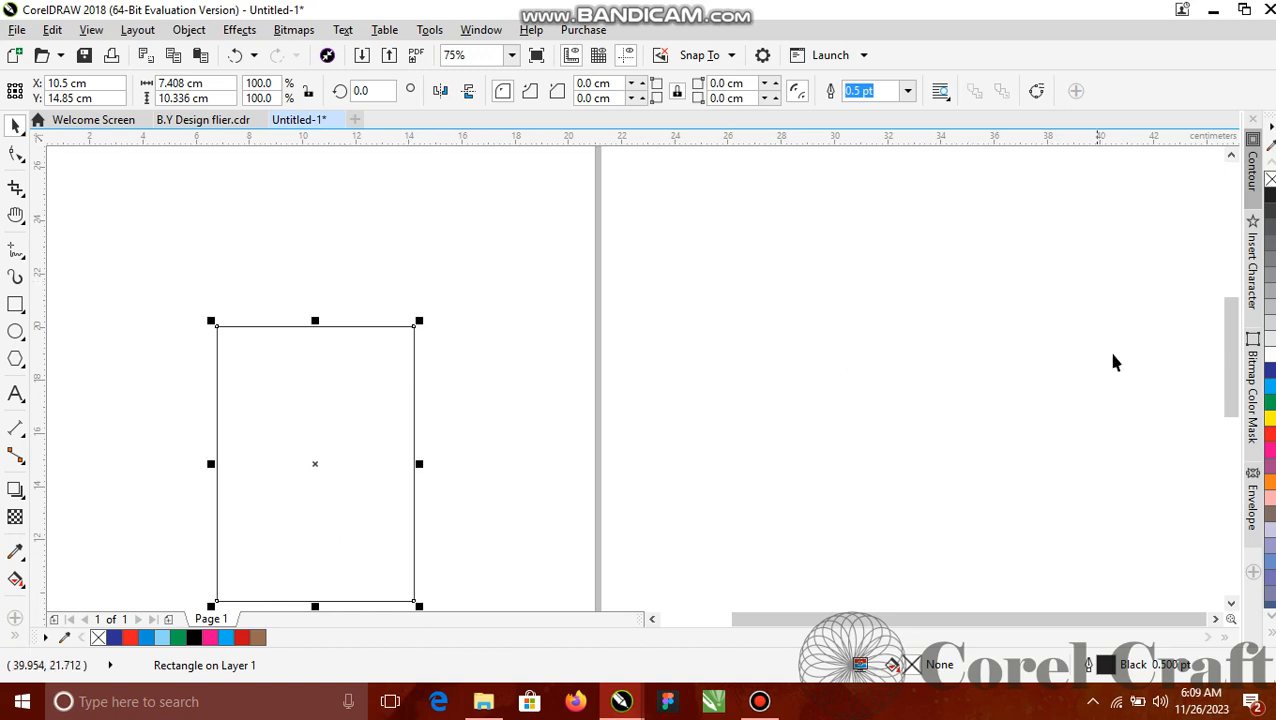
drag(1228, 318, 1224, 343)
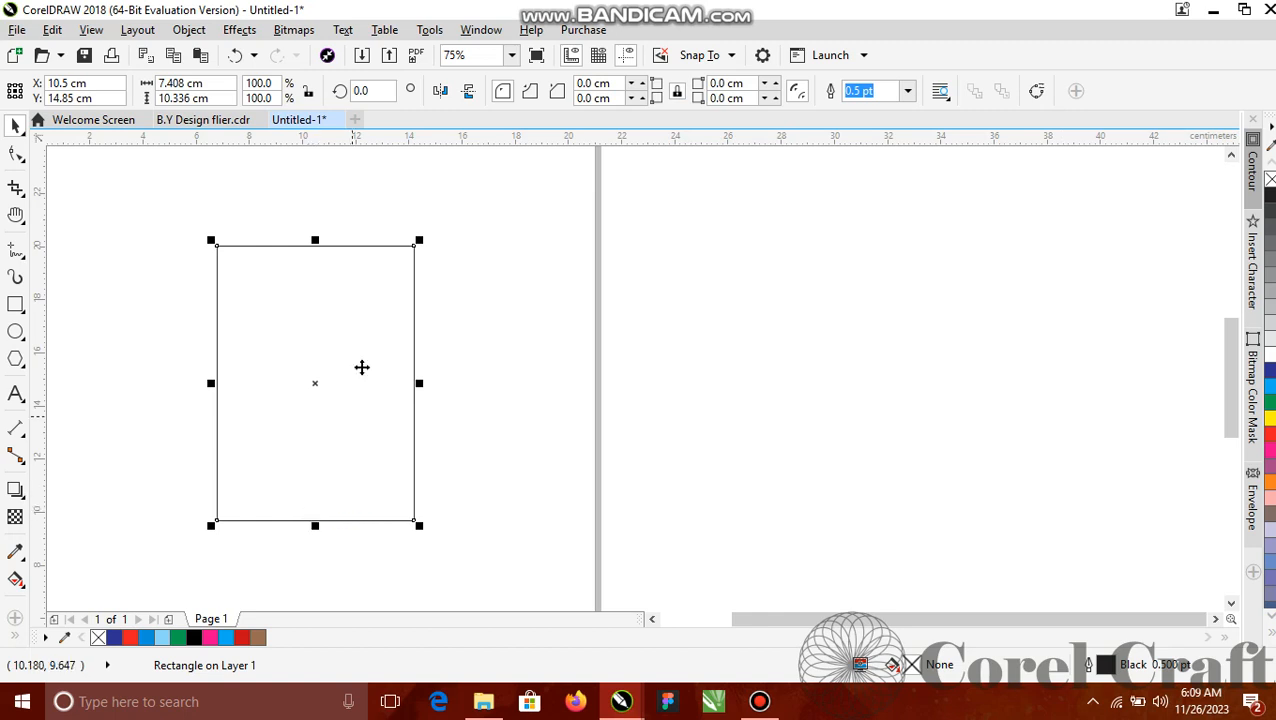
click(14, 578)
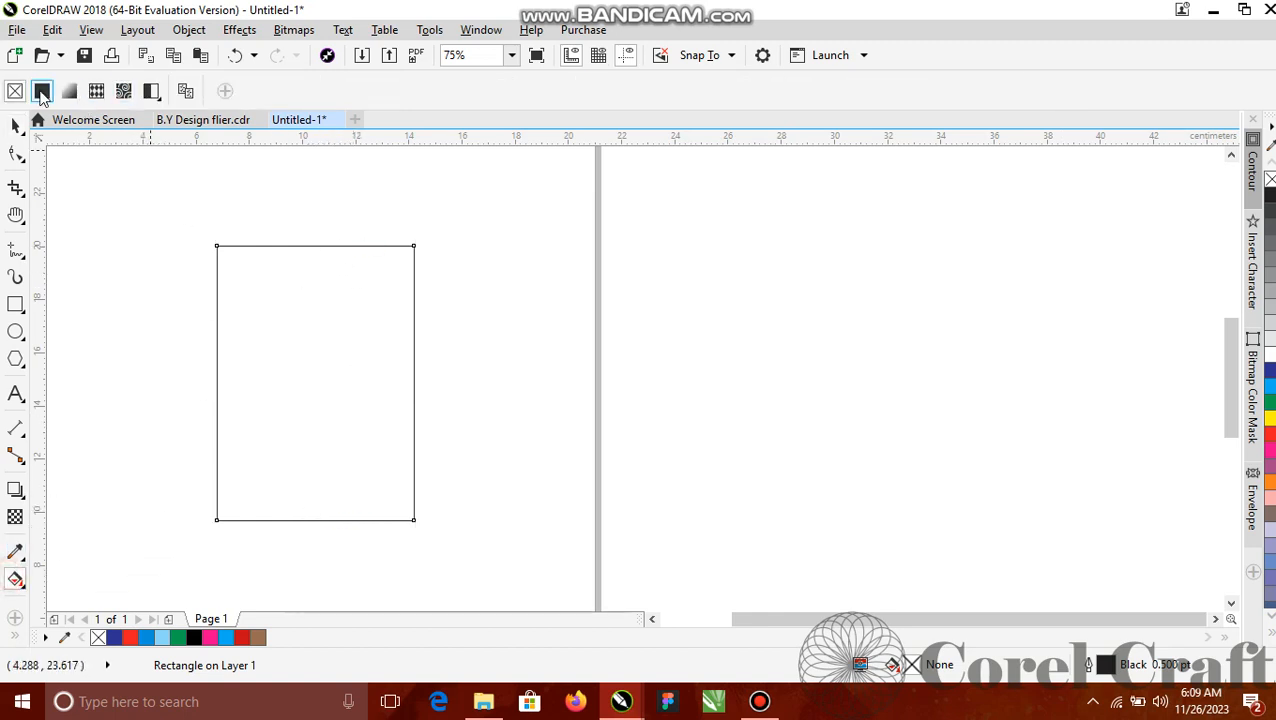
click(41, 92)
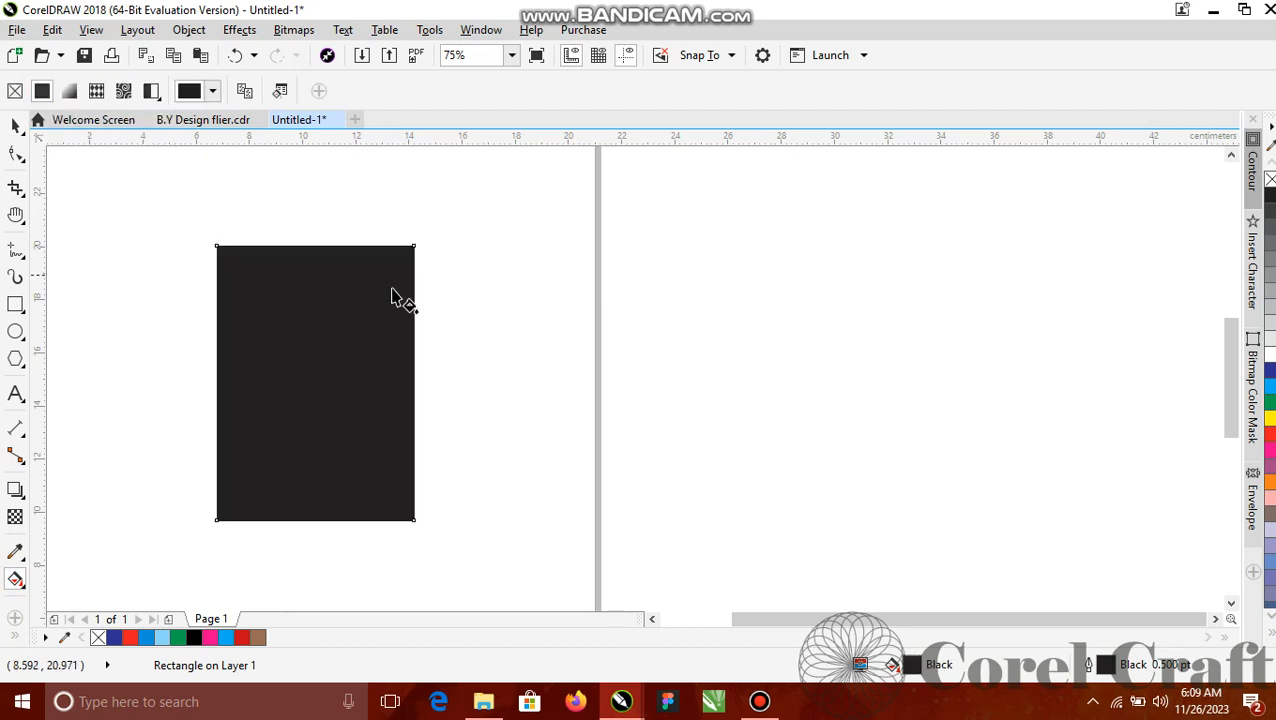
click(1269, 403)
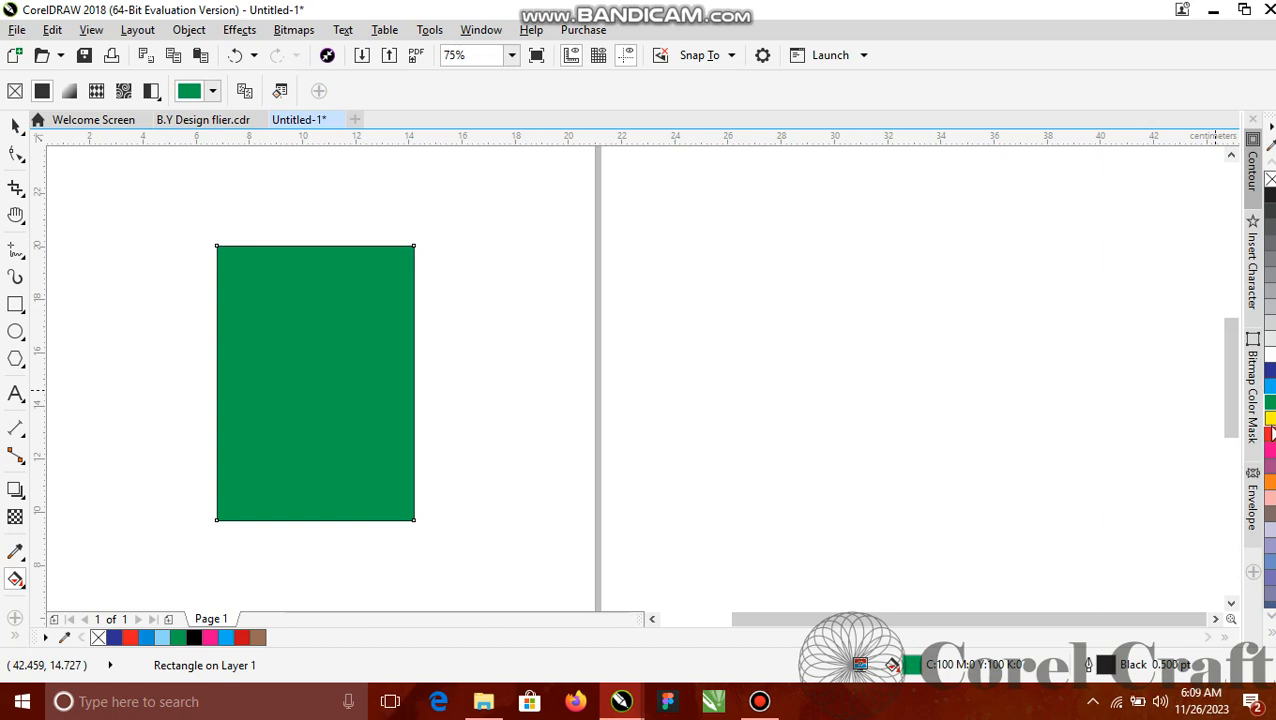
click(1270, 432)
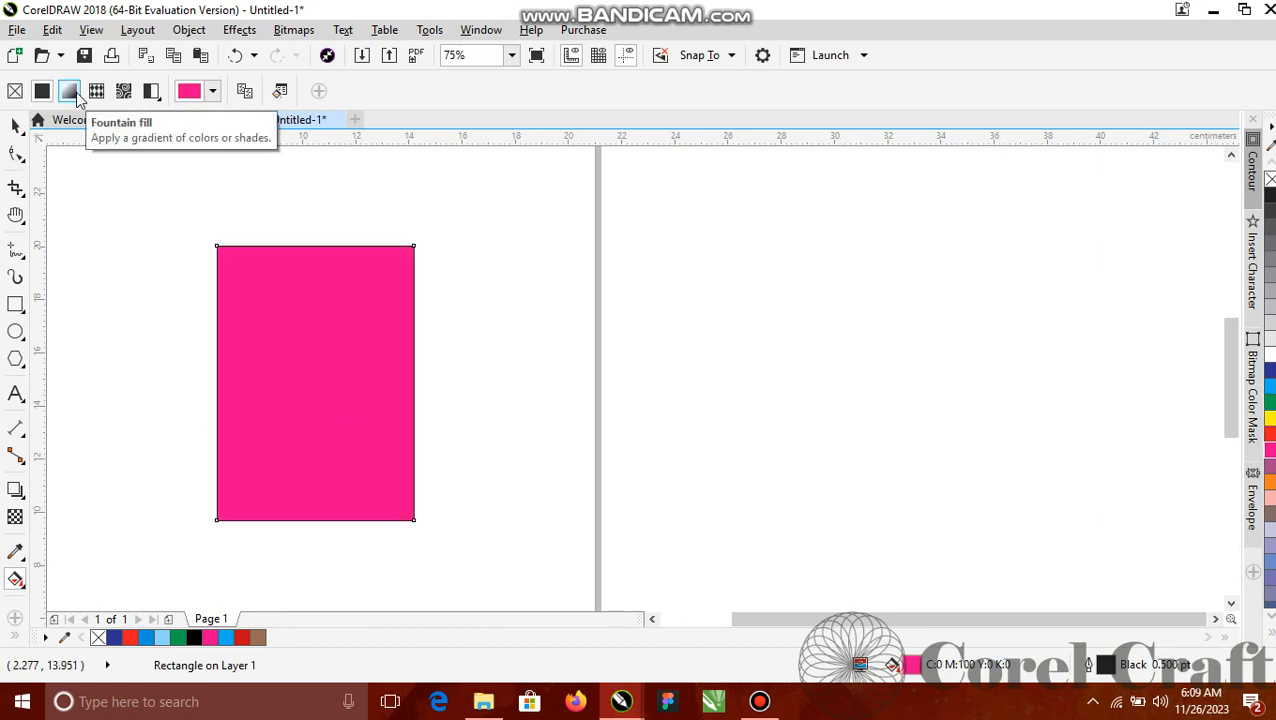
Step: Apply a linear fountain fill to the magenta rectangle and set its end colour node to light blue
click(72, 92)
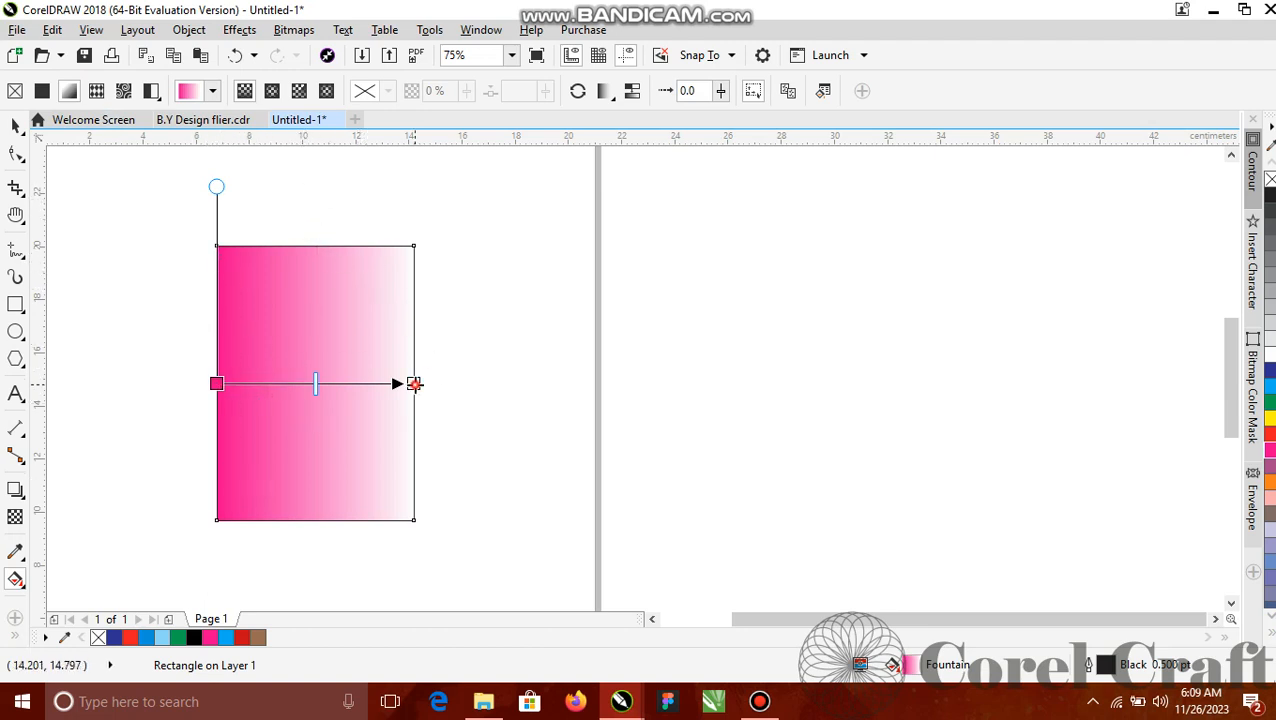
click(414, 384)
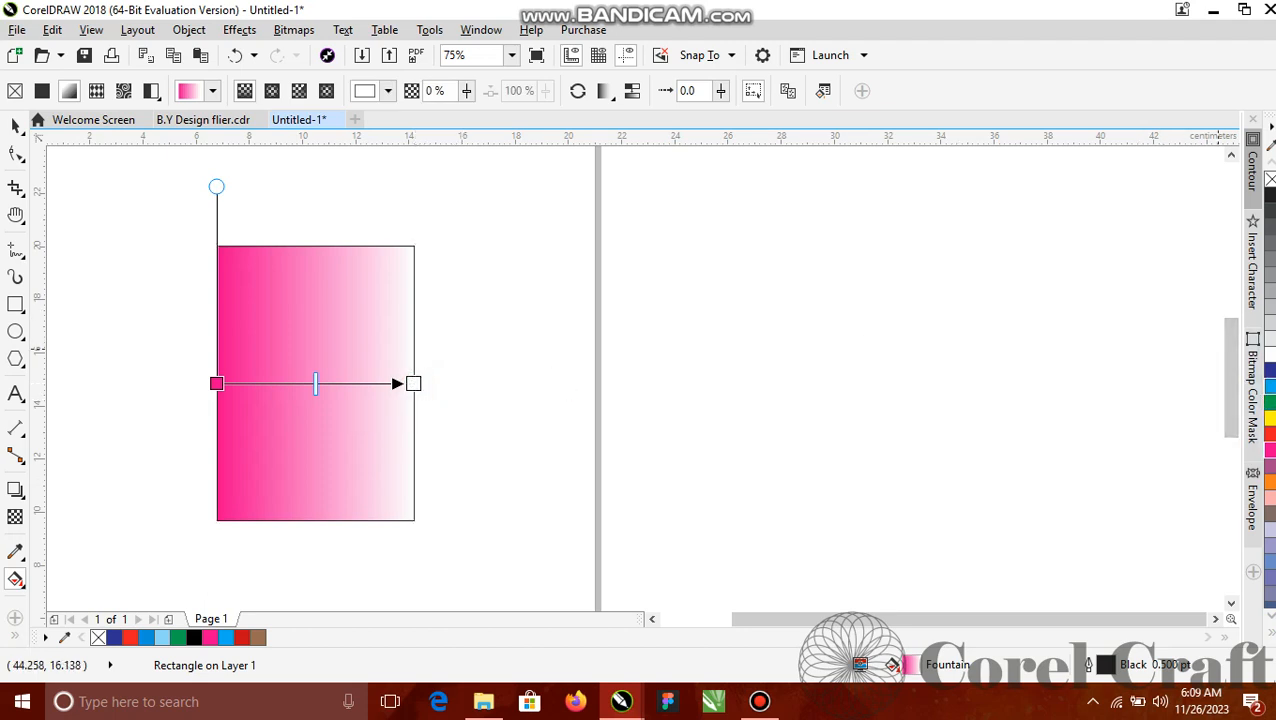
click(1270, 386)
scroll(341, 378, up, 1)
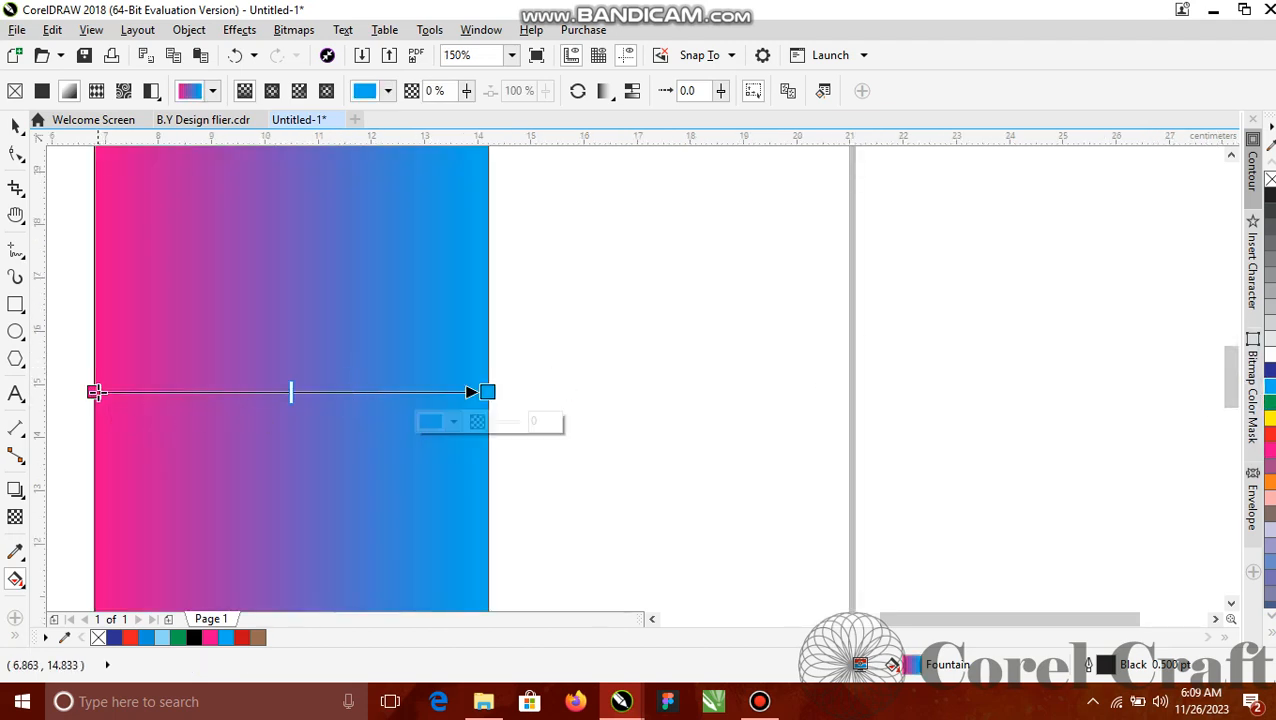
scroll(97, 352, up, 2)
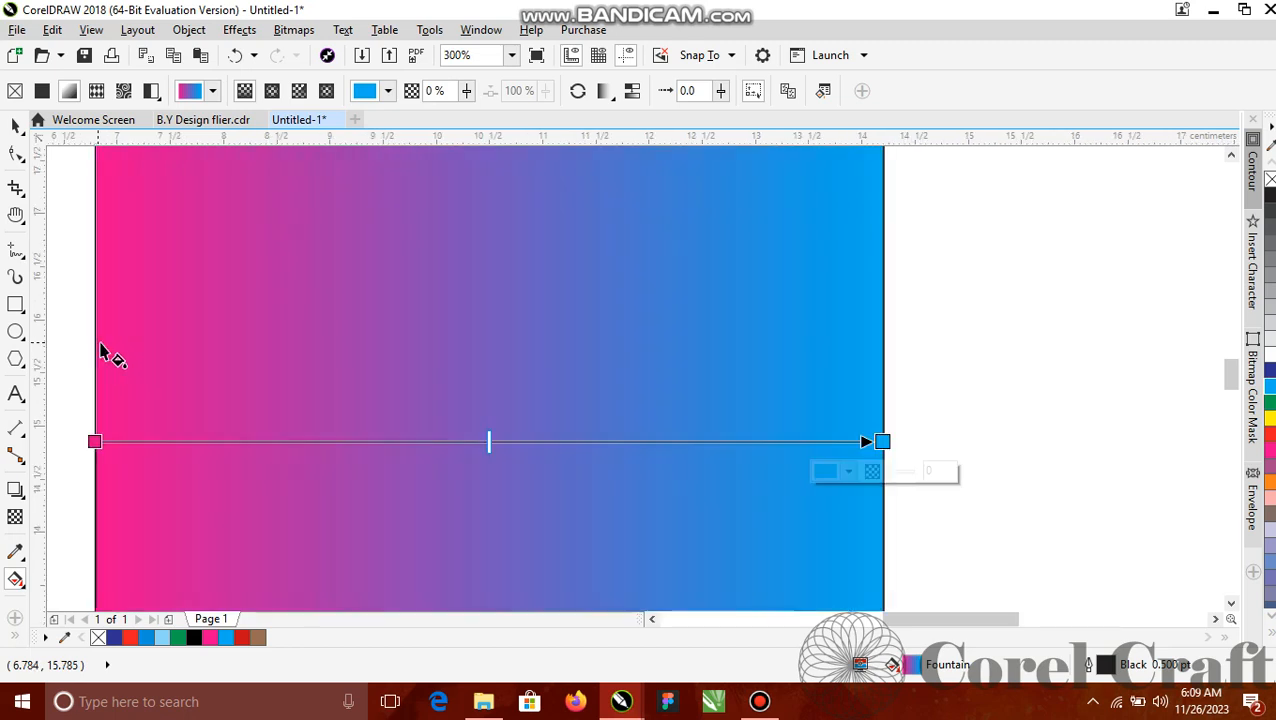
scroll(118, 362, down, 2)
click(100, 391)
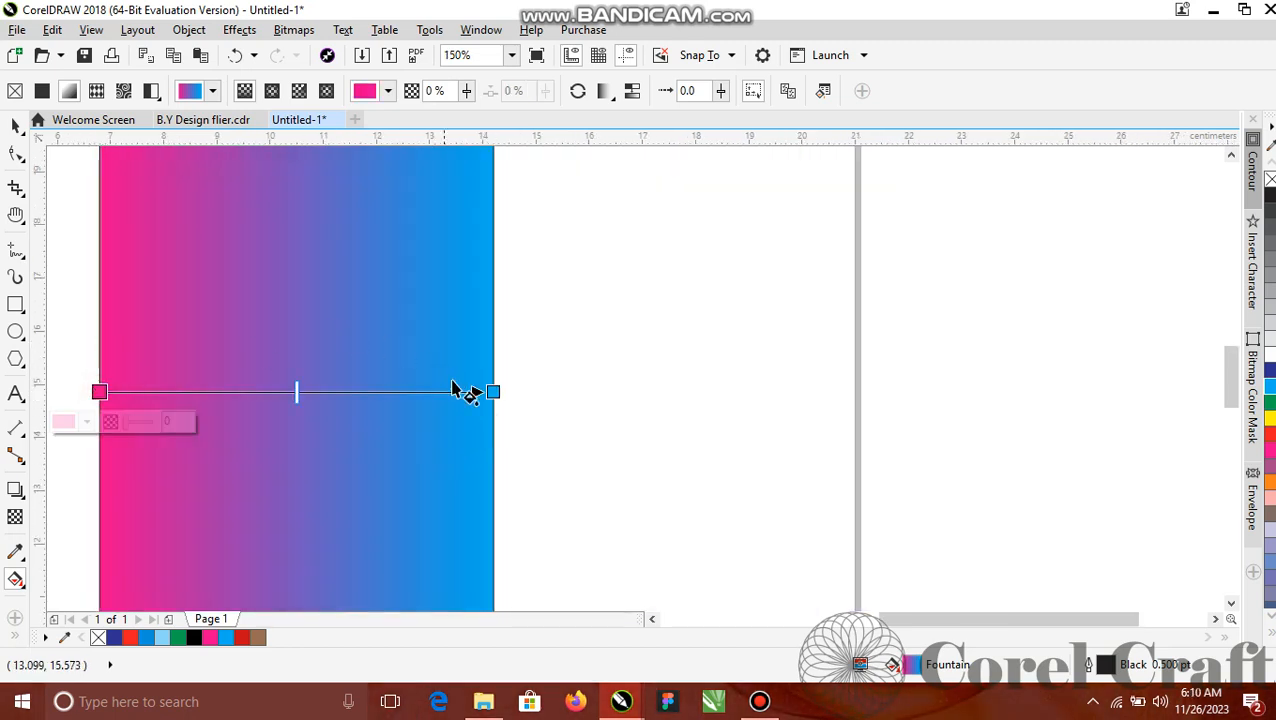
click(492, 391)
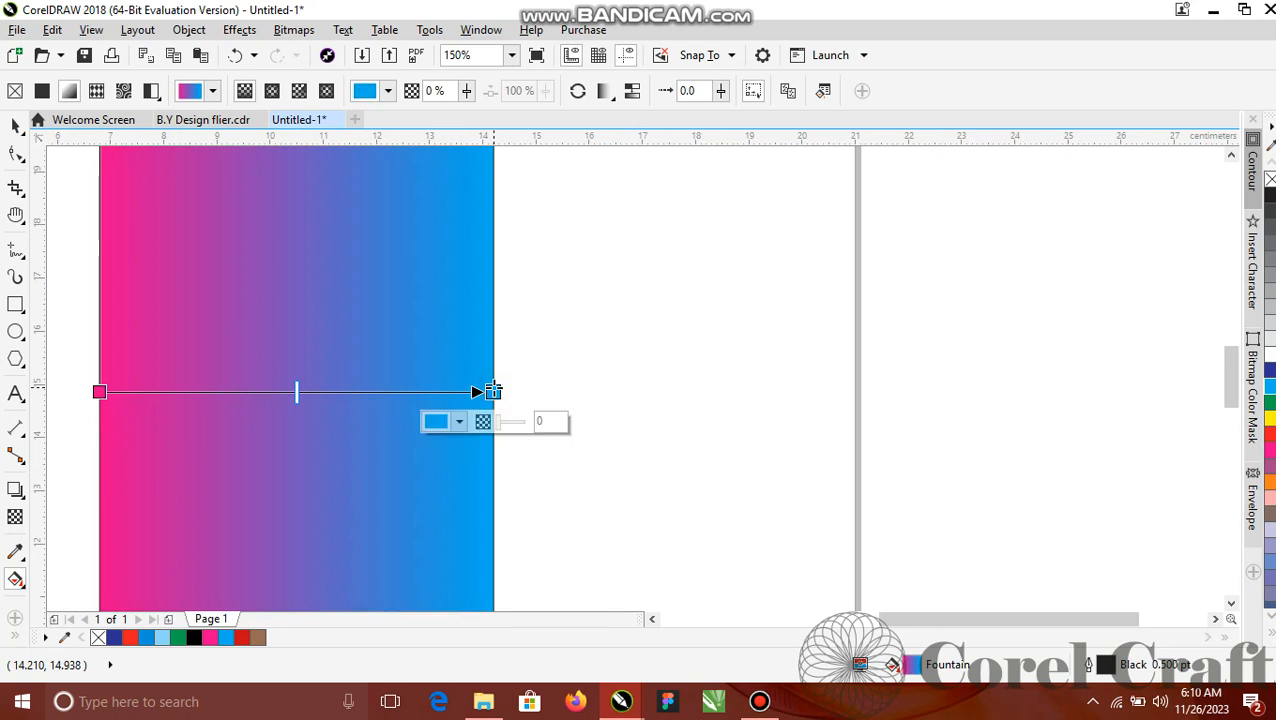
Step: Remove the outline from the gradient-filled rectangle
click(15, 125)
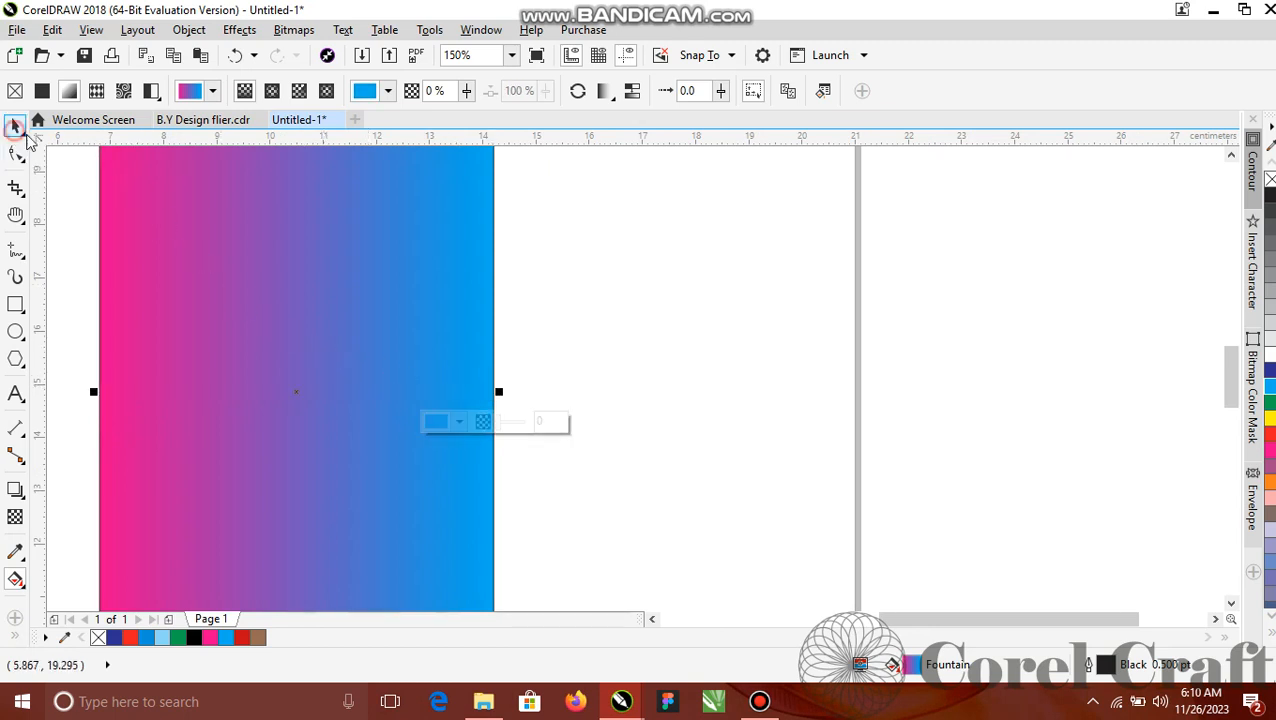
scroll(397, 310, down, 2)
right_click(1270, 180)
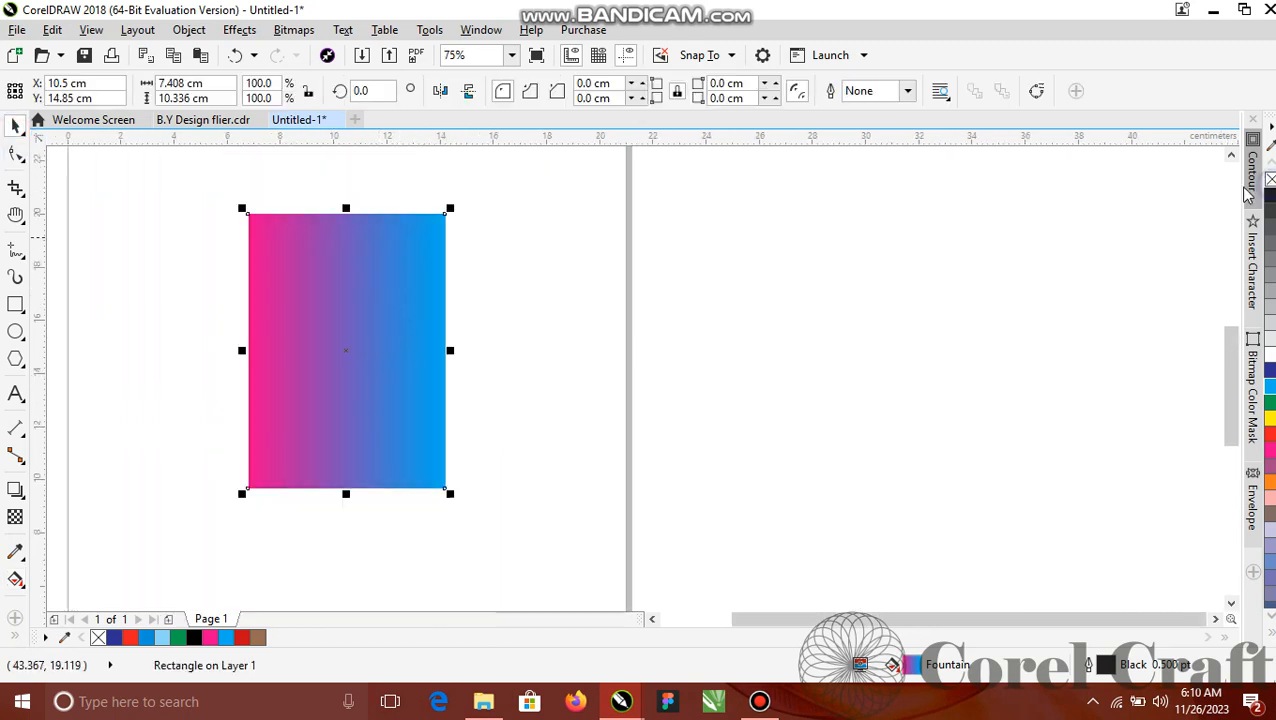
Step: Change the rectangle's linear gradient to an elliptical fountain fill
scroll(237, 343, up, 2)
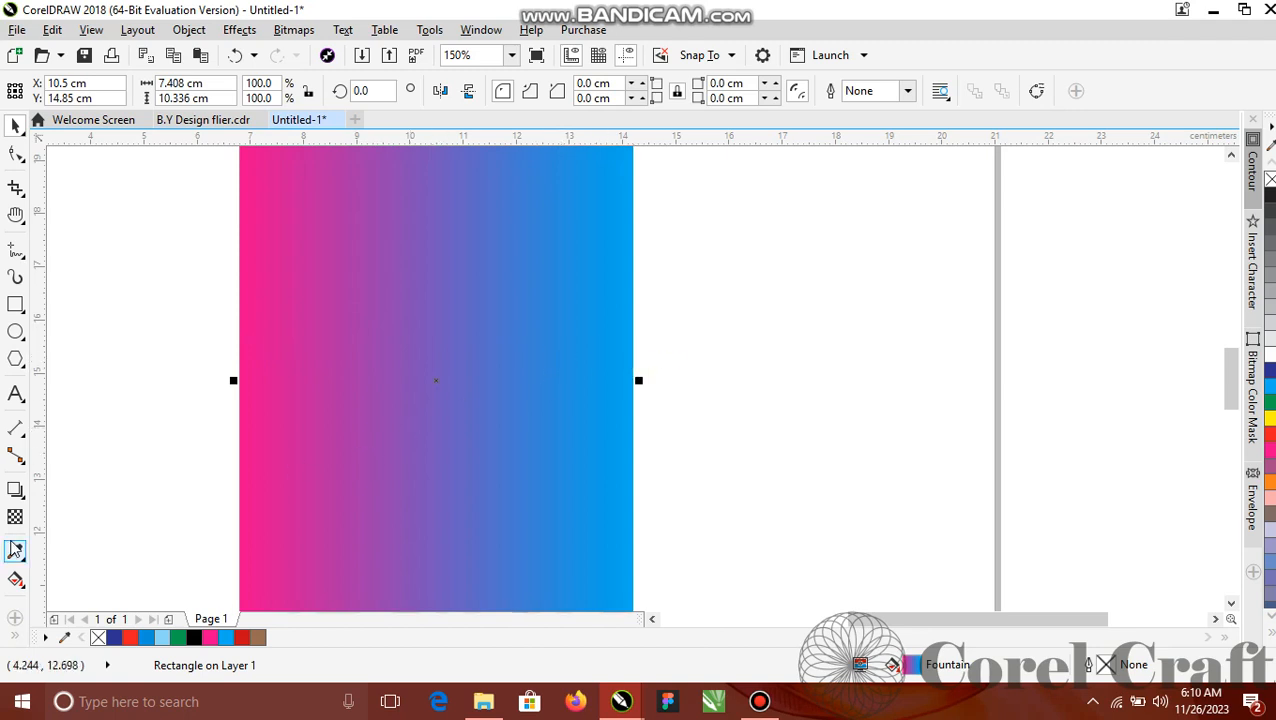
click(15, 579)
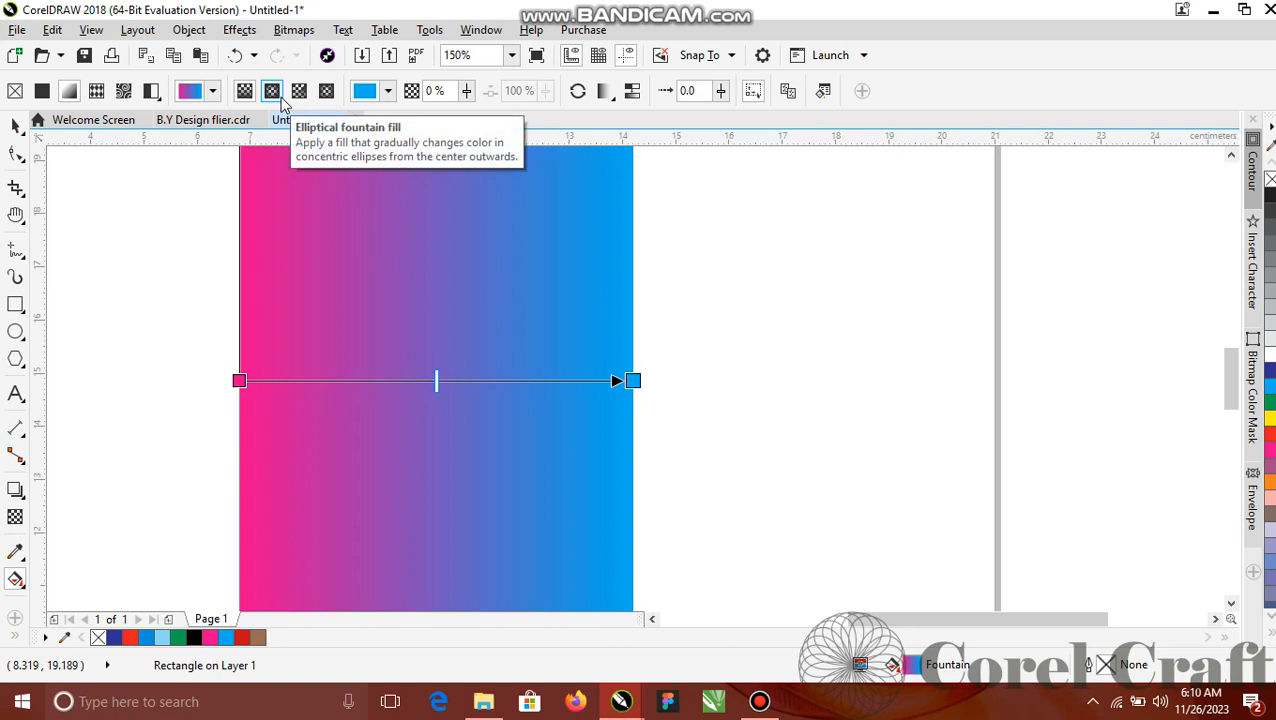
click(281, 99)
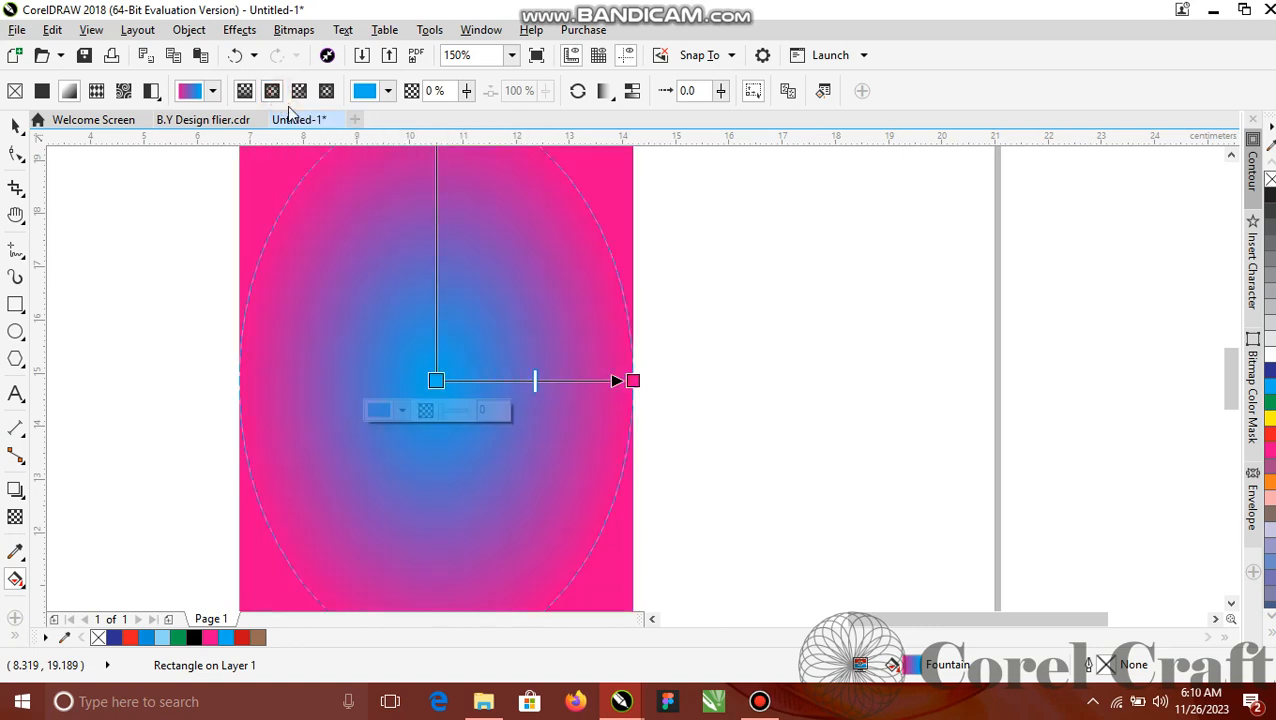
scroll(498, 345, down, 1)
scroll(498, 400, up, 1)
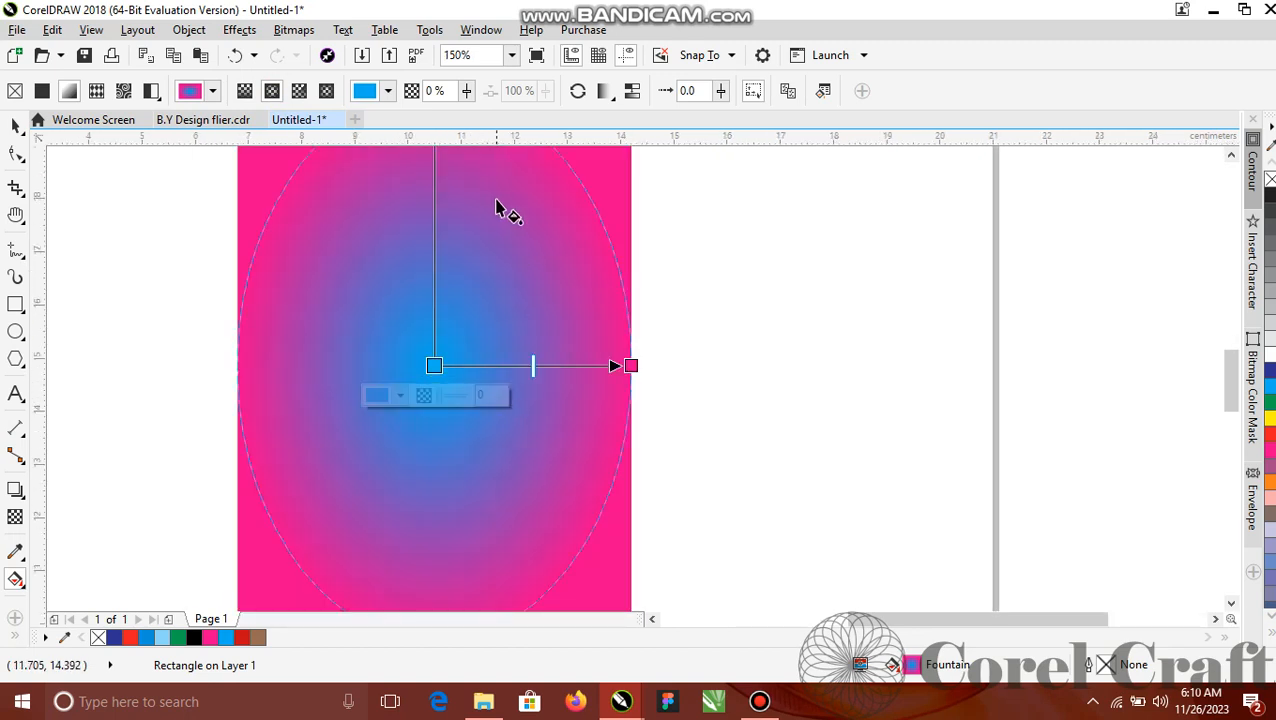
Step: Reshape the elliptical fill into a near-circle by shortening its vertical radius and extending its horizontal radius slightly past the rectangle's right edge
scroll(481, 225, down, 1)
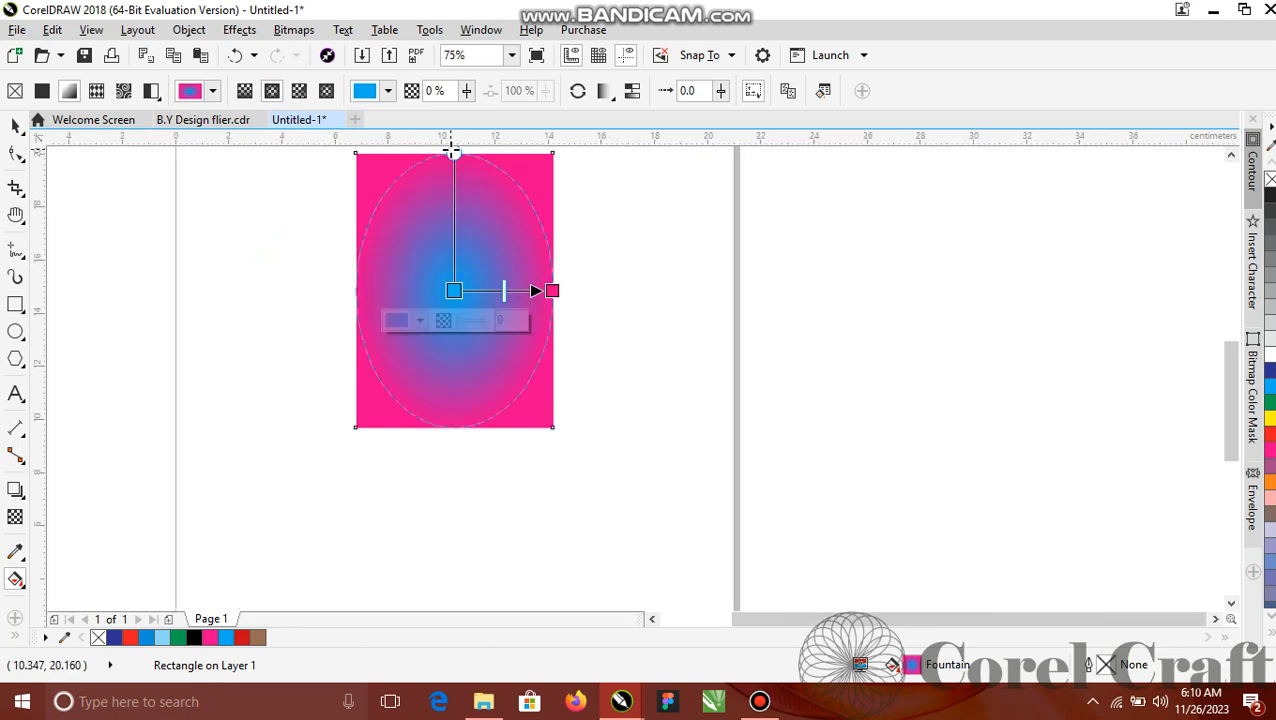
drag(452, 150, 453, 188)
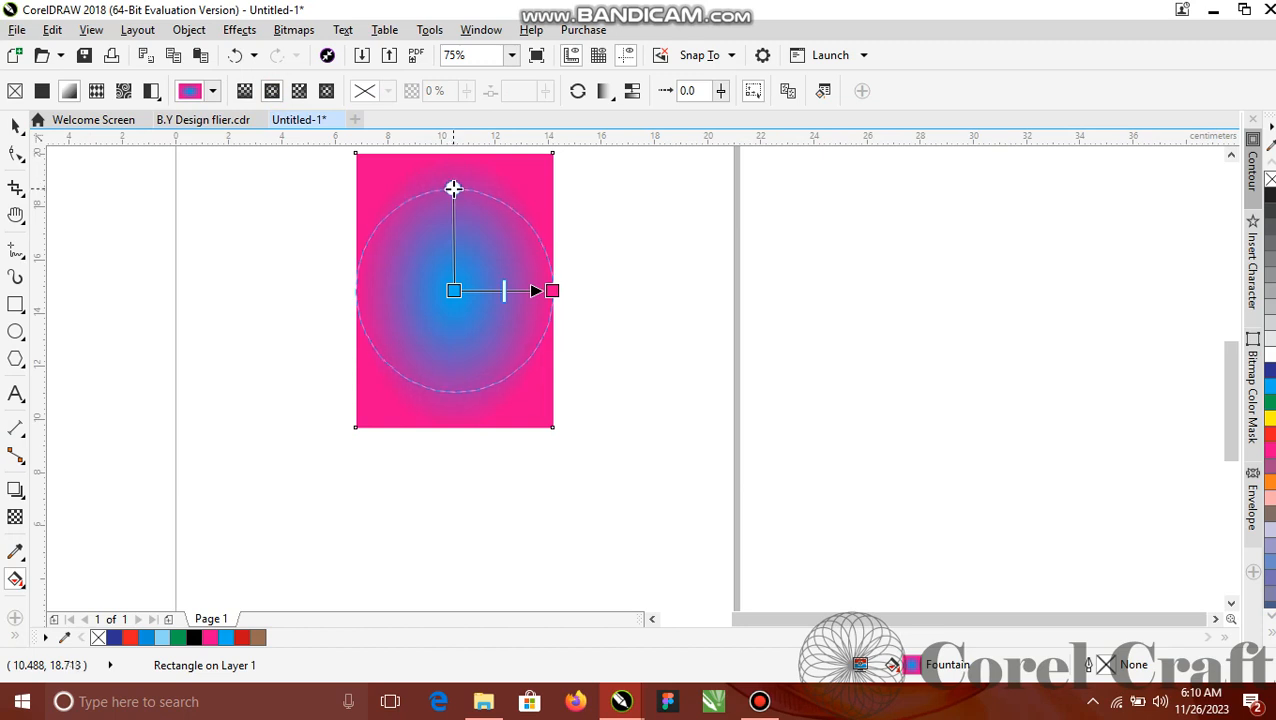
scroll(466, 250, up, 1)
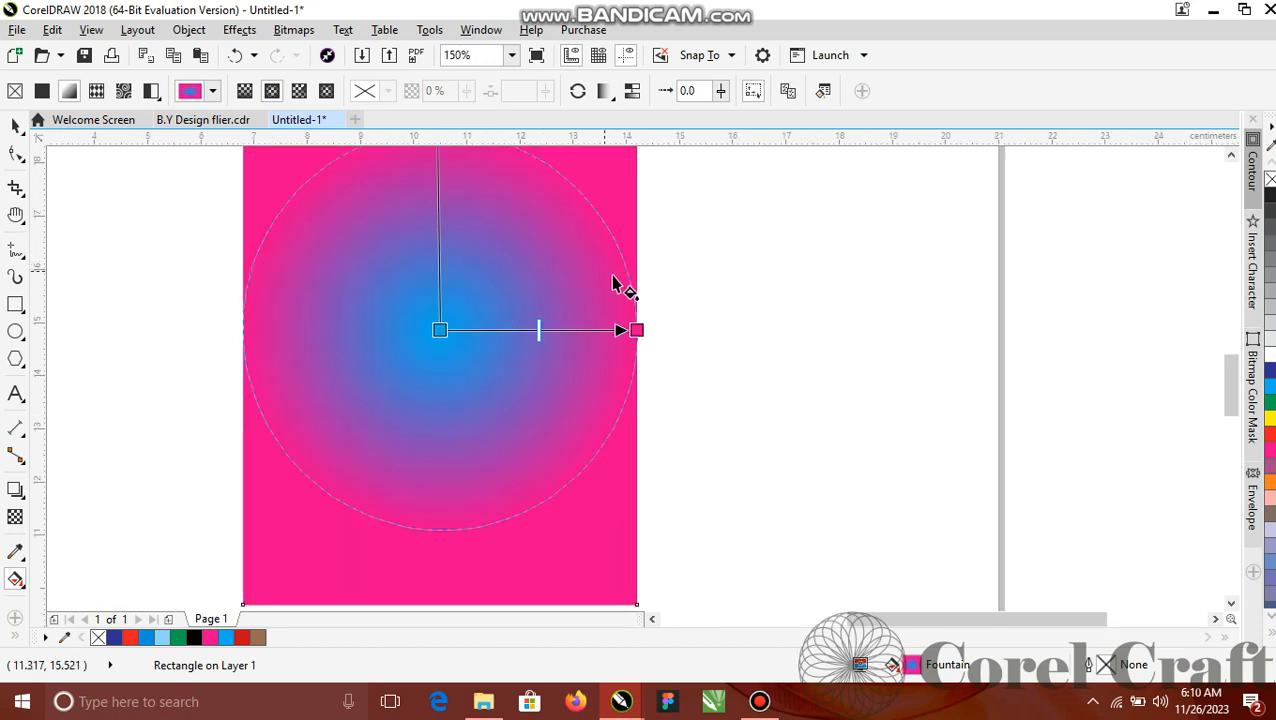
drag(637, 329, 673, 326)
scroll(594, 300, down, 1)
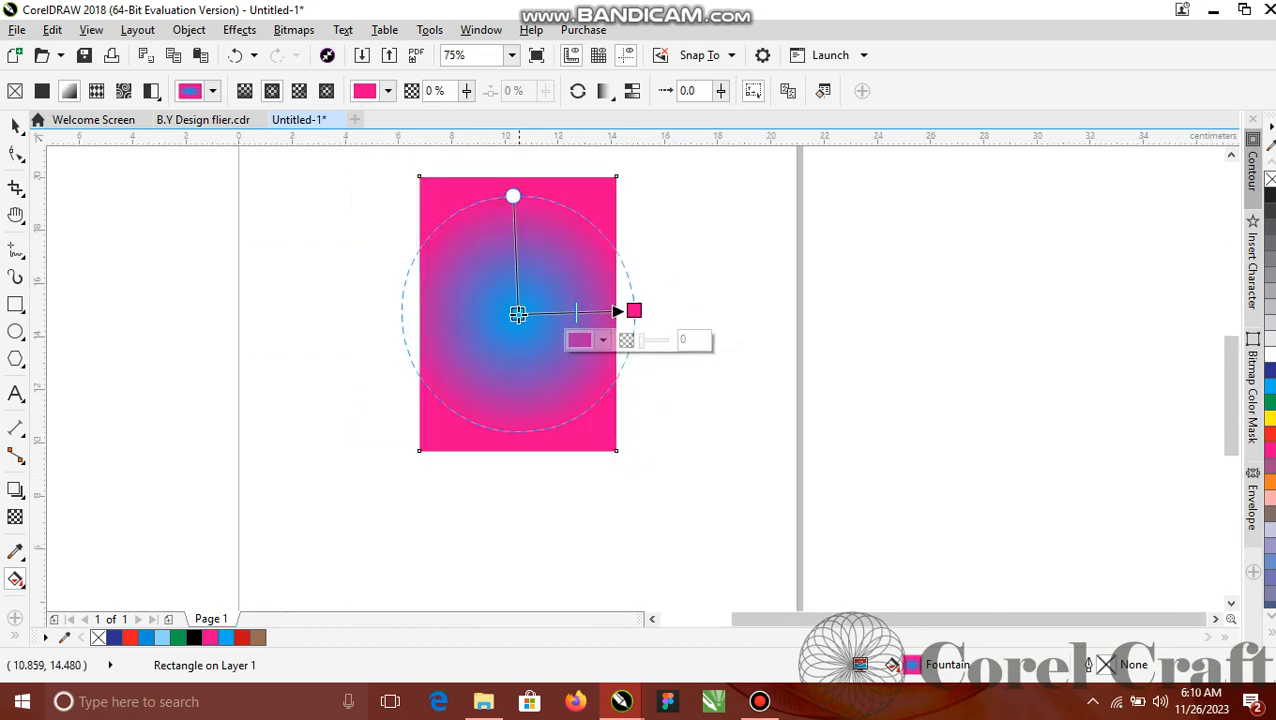
Step: Set the elliptical fill's centre to magenta and its outer node to light blue, and shift the gradient midpoint out to the rectangle's right edge
click(517, 314)
click(1268, 450)
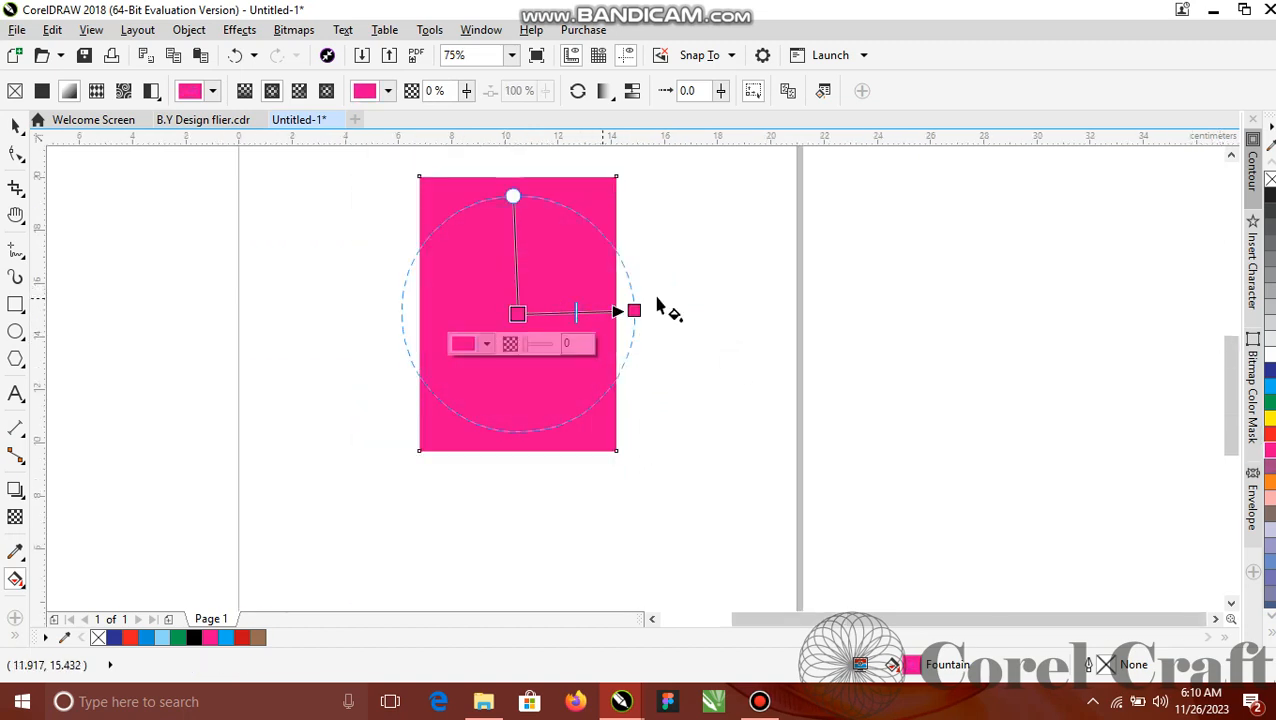
click(634, 311)
click(1268, 395)
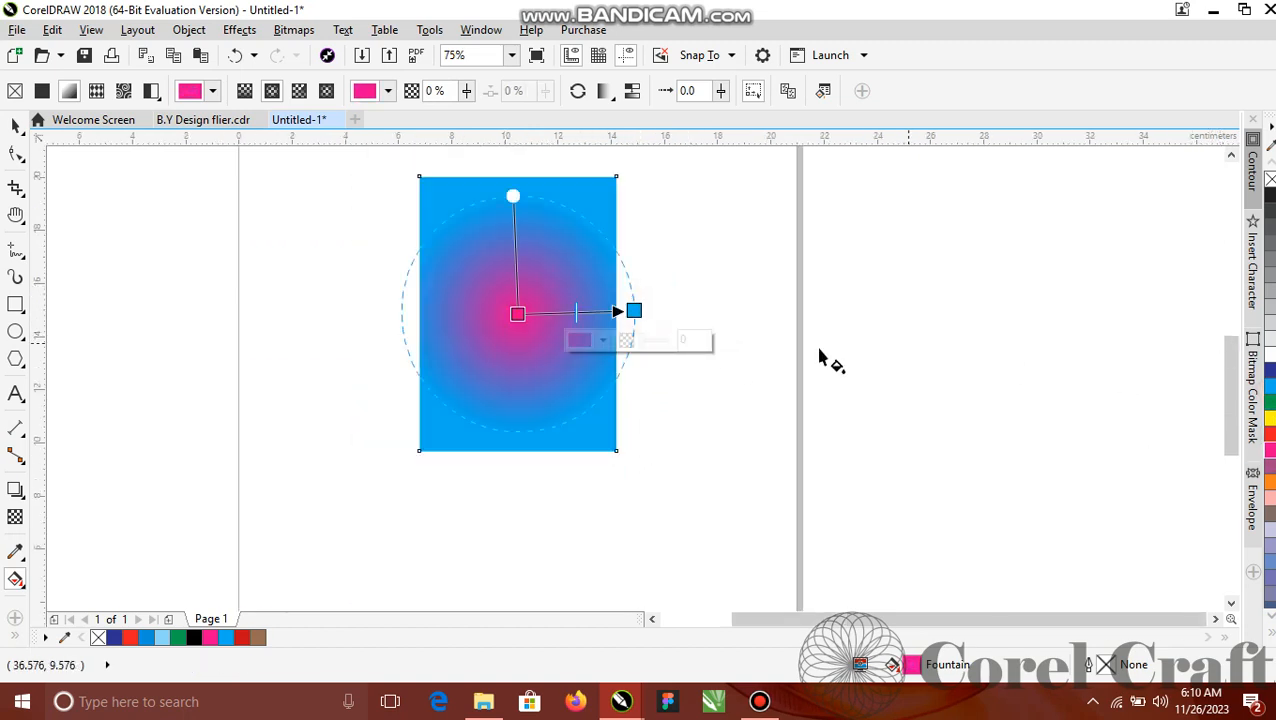
scroll(577, 316, up, 1)
drag(569, 320, 648, 319)
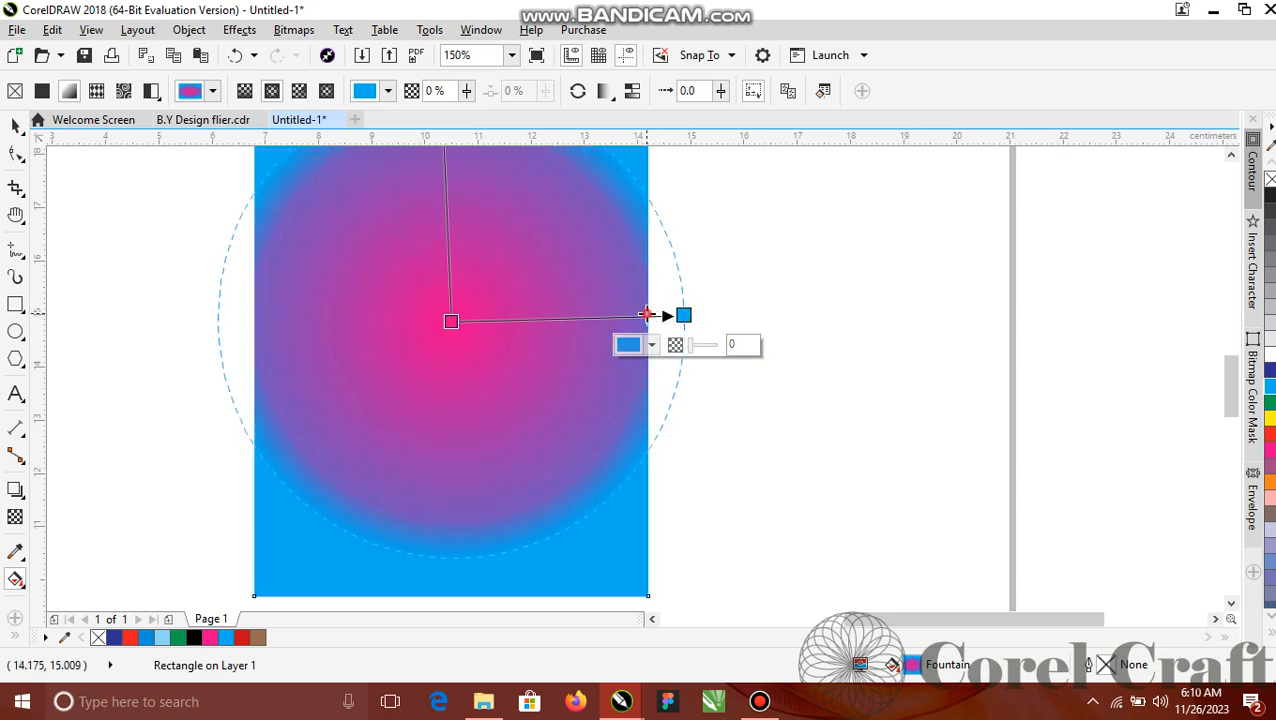
Step: Pull the elliptical fill's midpoint inward to about 60% of the horizontal radius and lower the light blue outer node until that radius is nearly level
mouse_move(646, 315)
mouse_down()
mouse_move(543, 322)
mouse_move(599, 319)
mouse_up()
scroll(588, 316, up, 1)
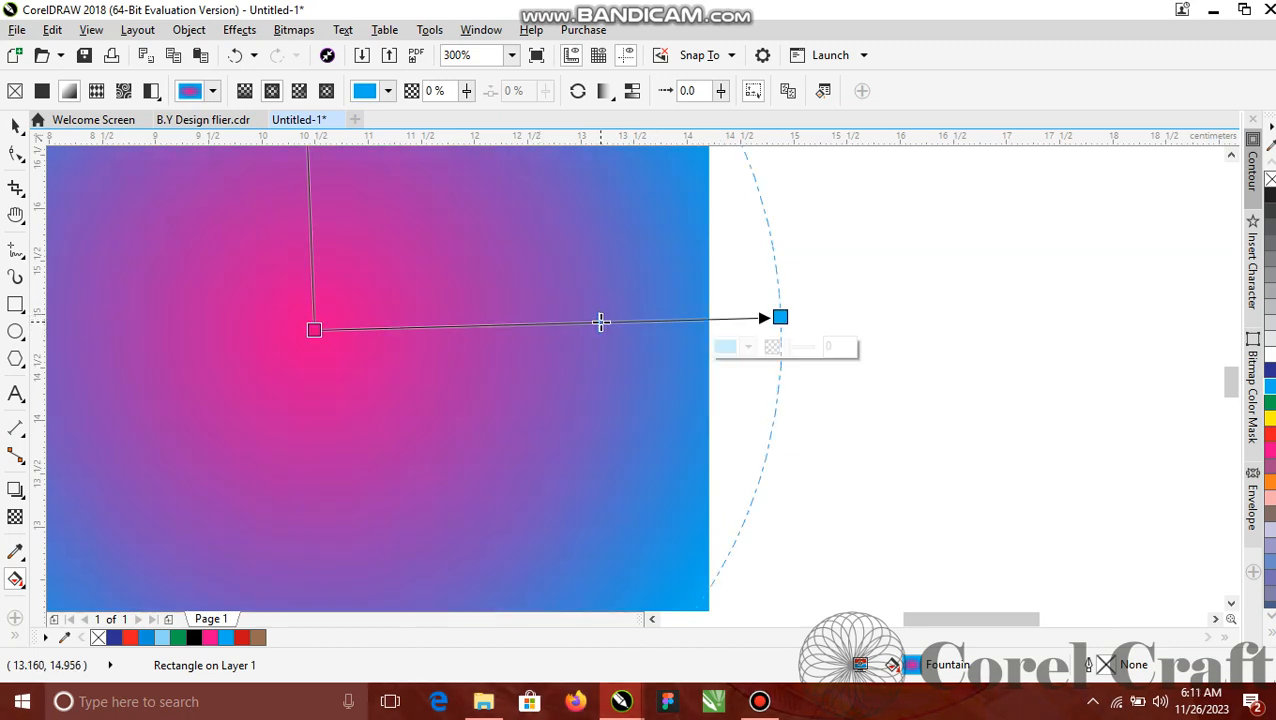
drag(320, 334, 321, 335)
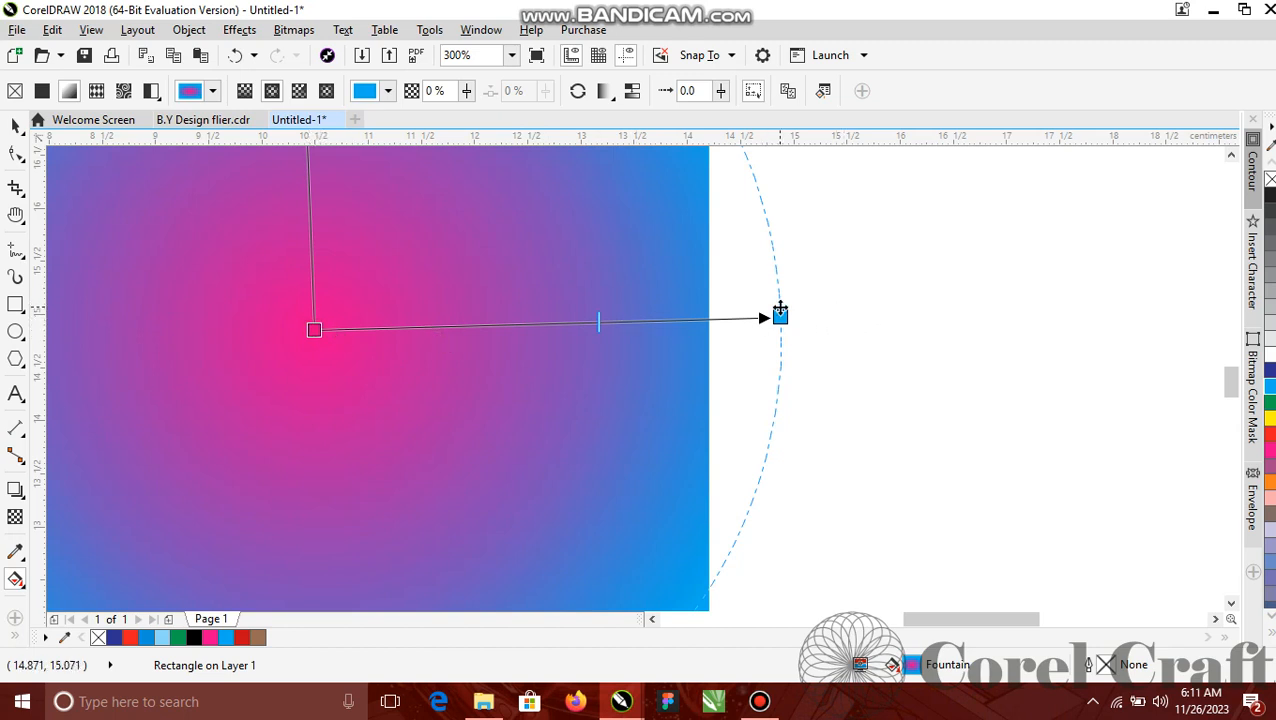
drag(780, 317, 779, 326)
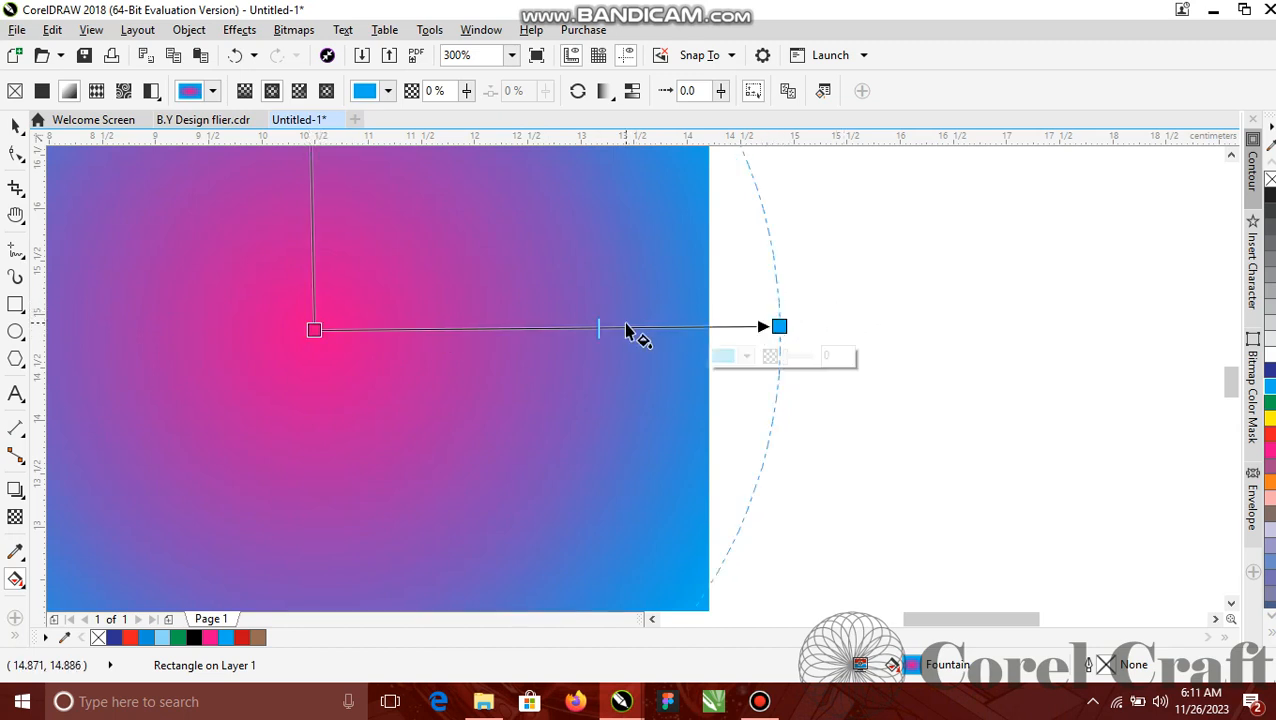
scroll(725, 325, down, 3)
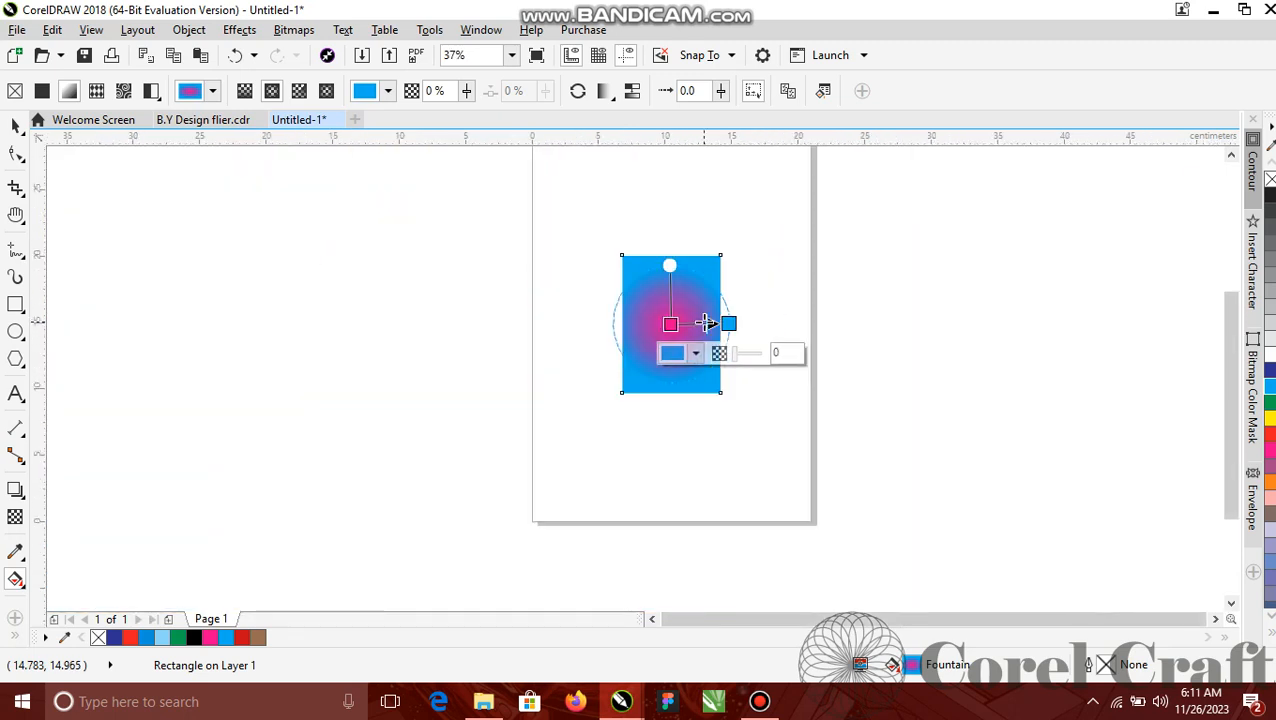
scroll(716, 316, up, 2)
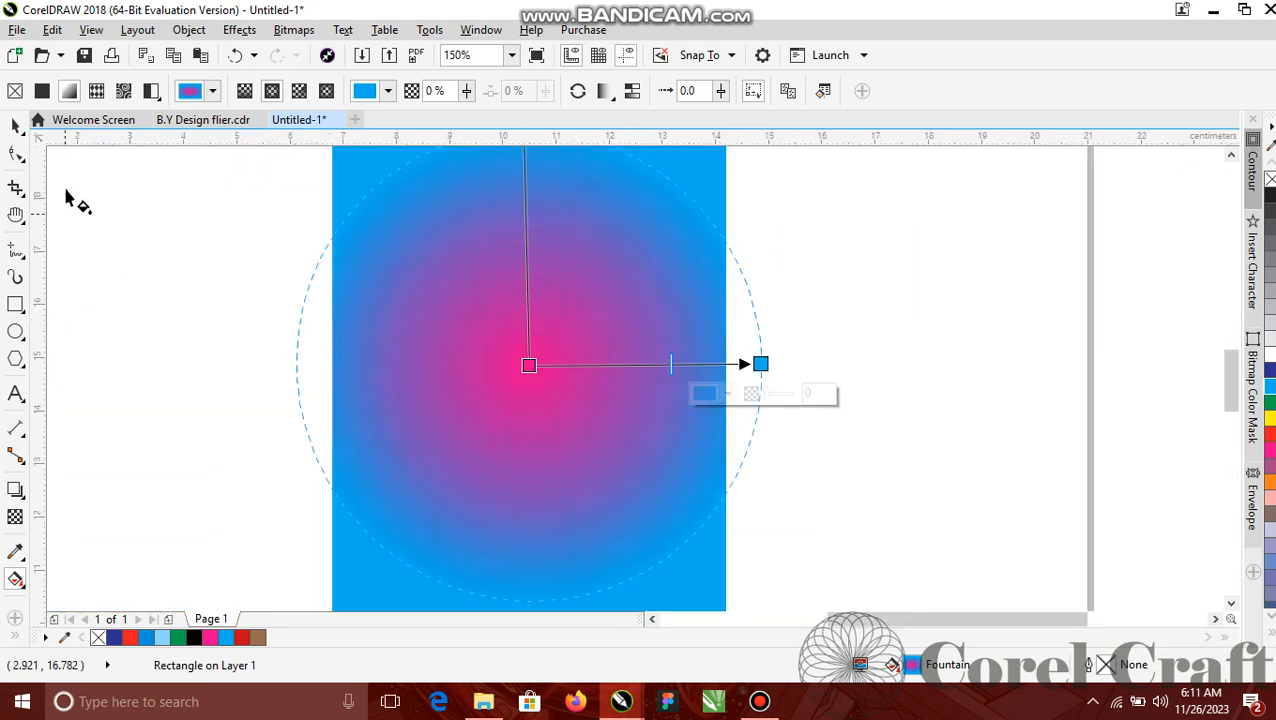
Step: Delete the rectangle with the elliptical fountain fill from the page
click(15, 125)
key(Delete)
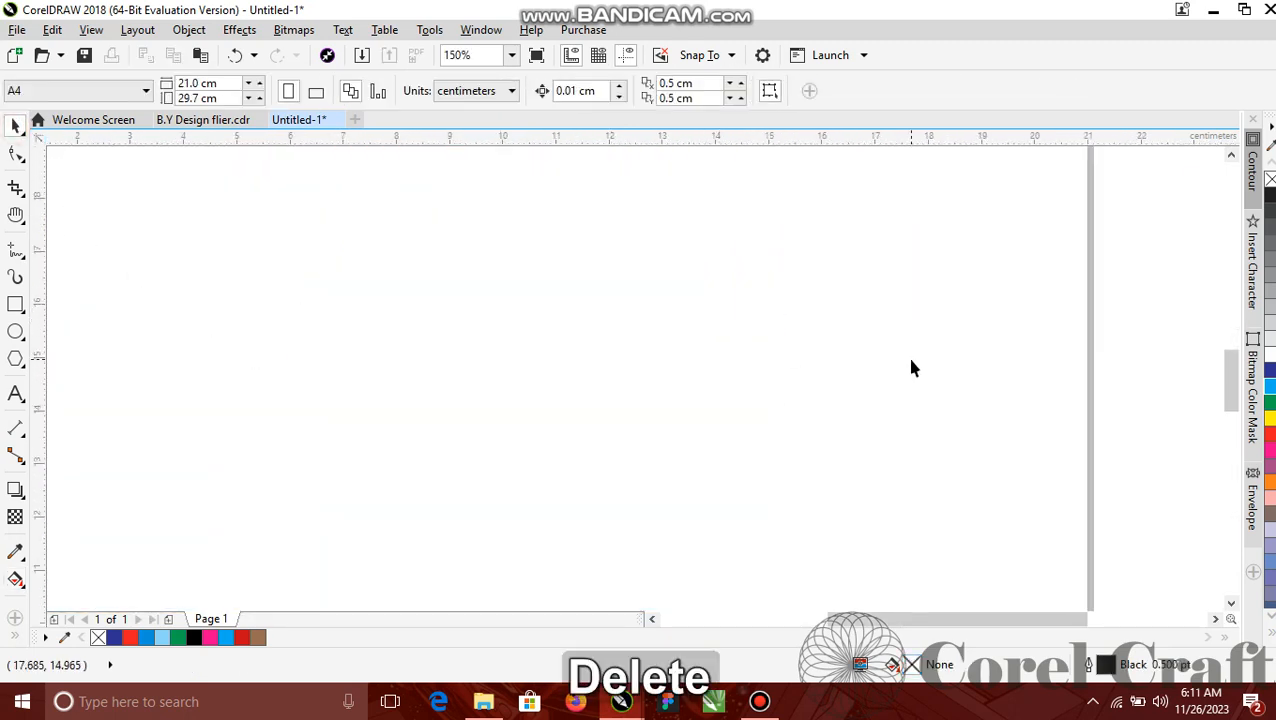
scroll(809, 353, down, 2)
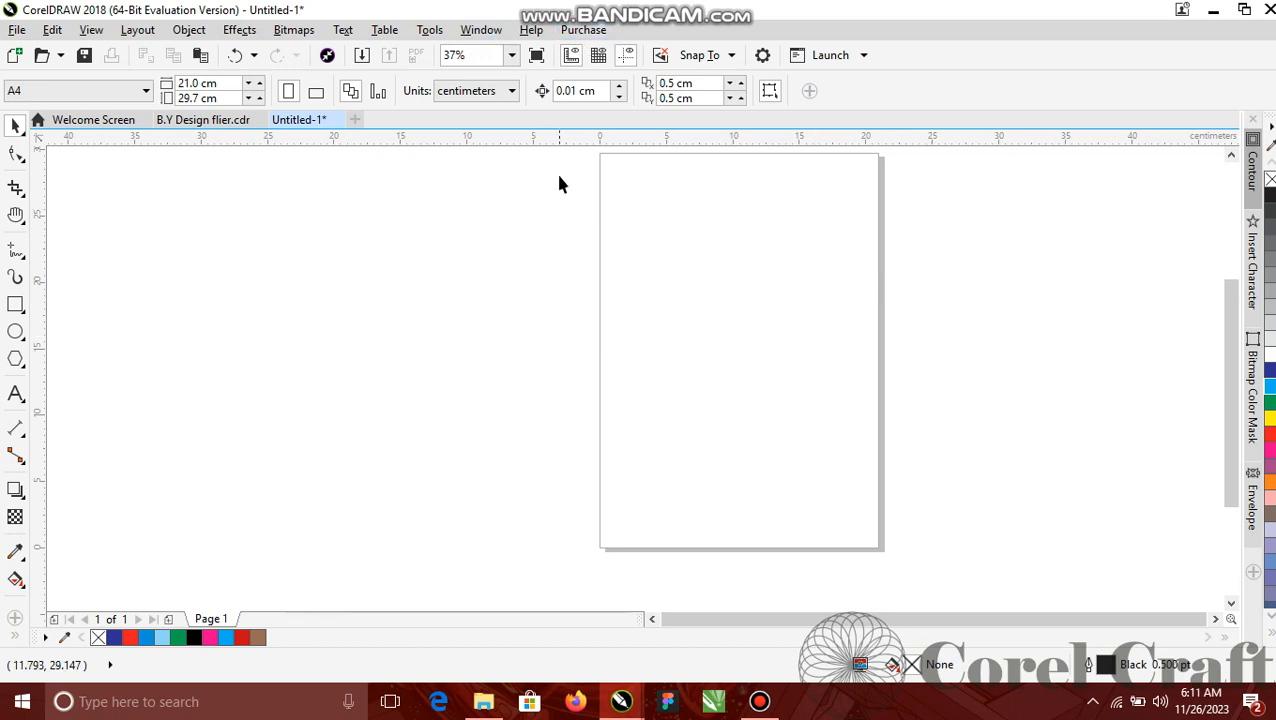
click(498, 36)
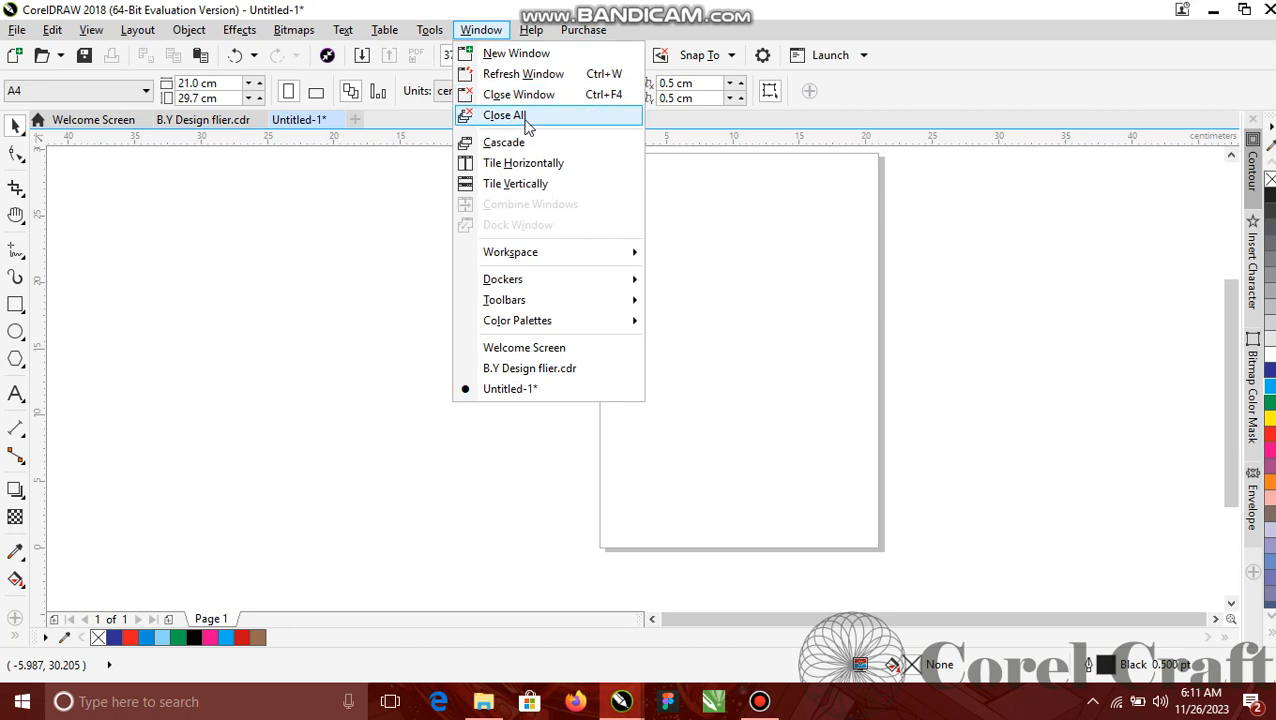
click(527, 30)
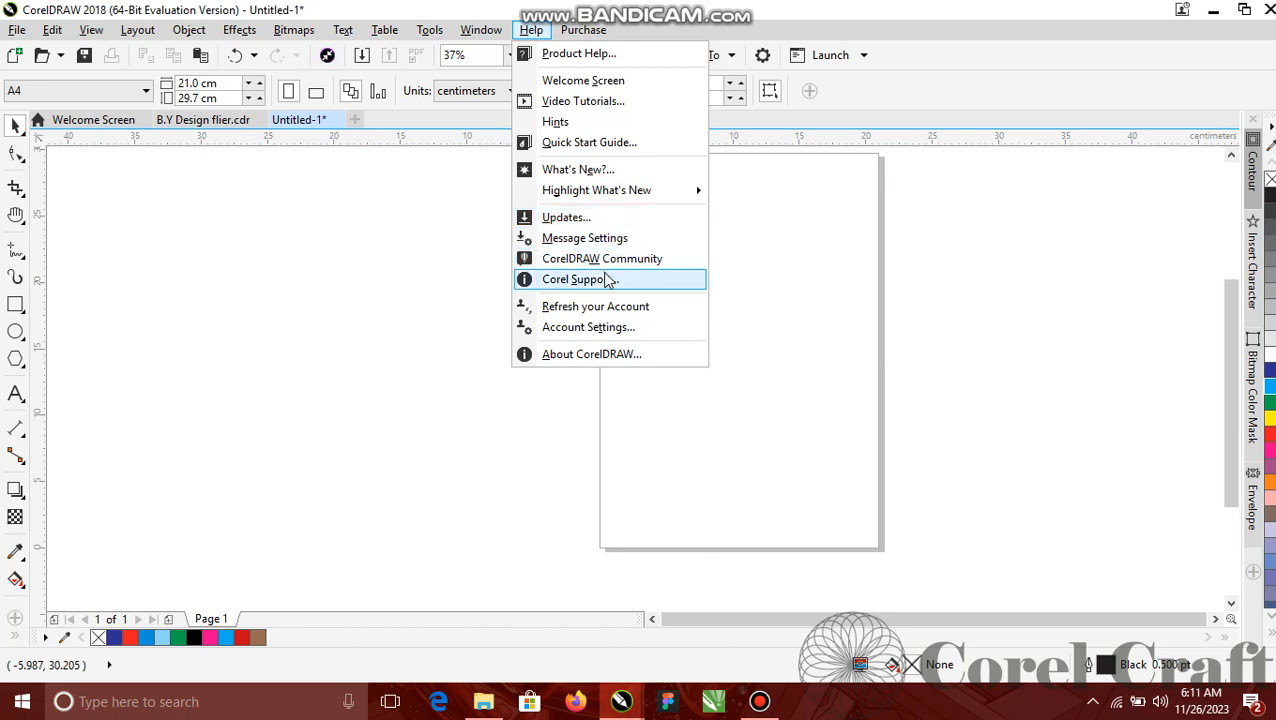
click(478, 289)
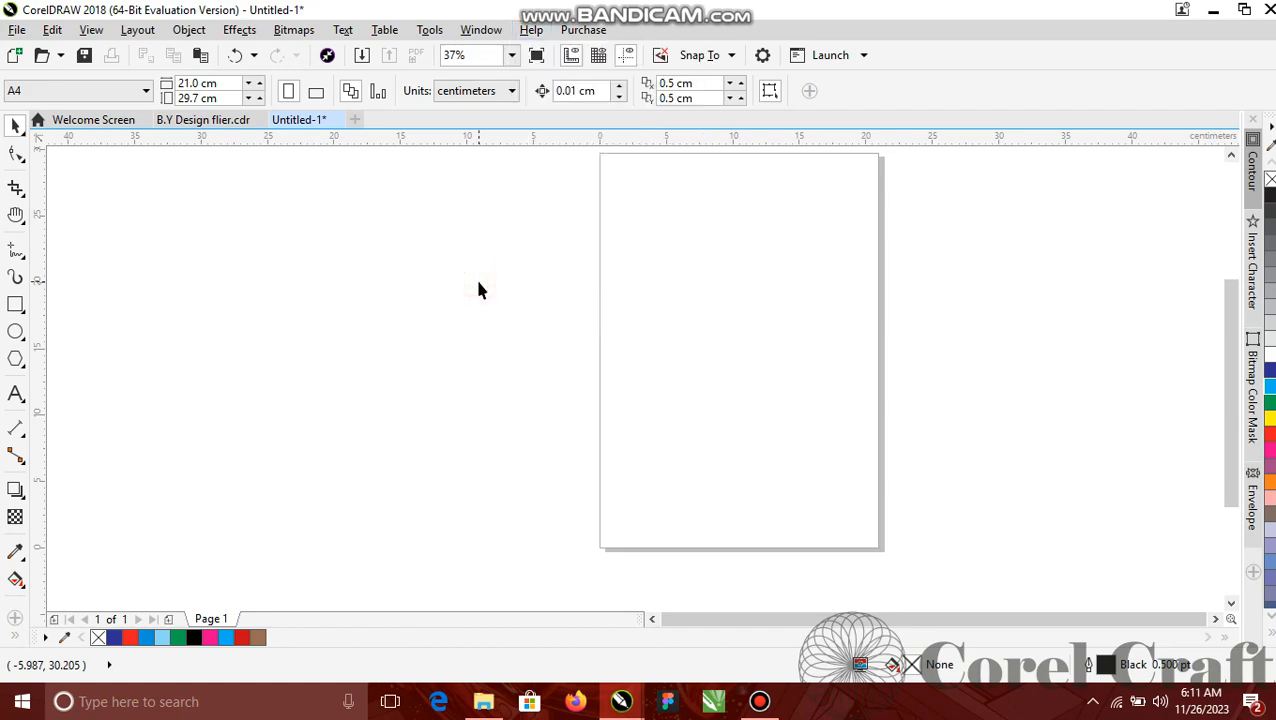